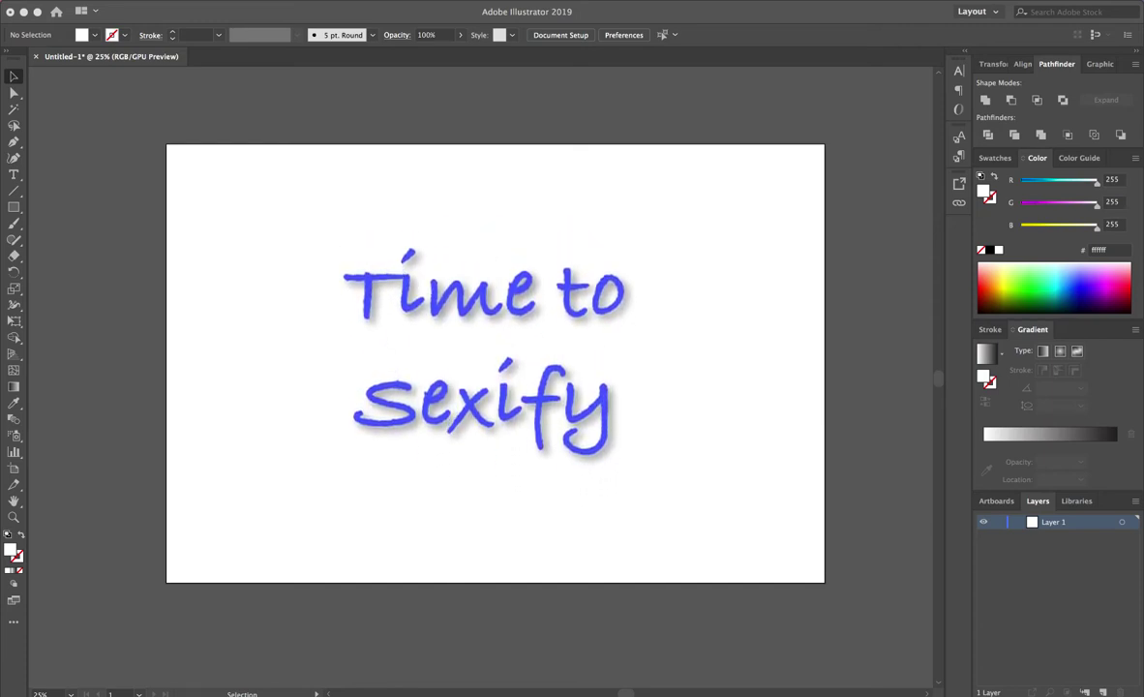
- Place the portrait photo on the artboard, shift it up-left and enlarge it from the corner
left_click_drag(97, 290, 497, 298)
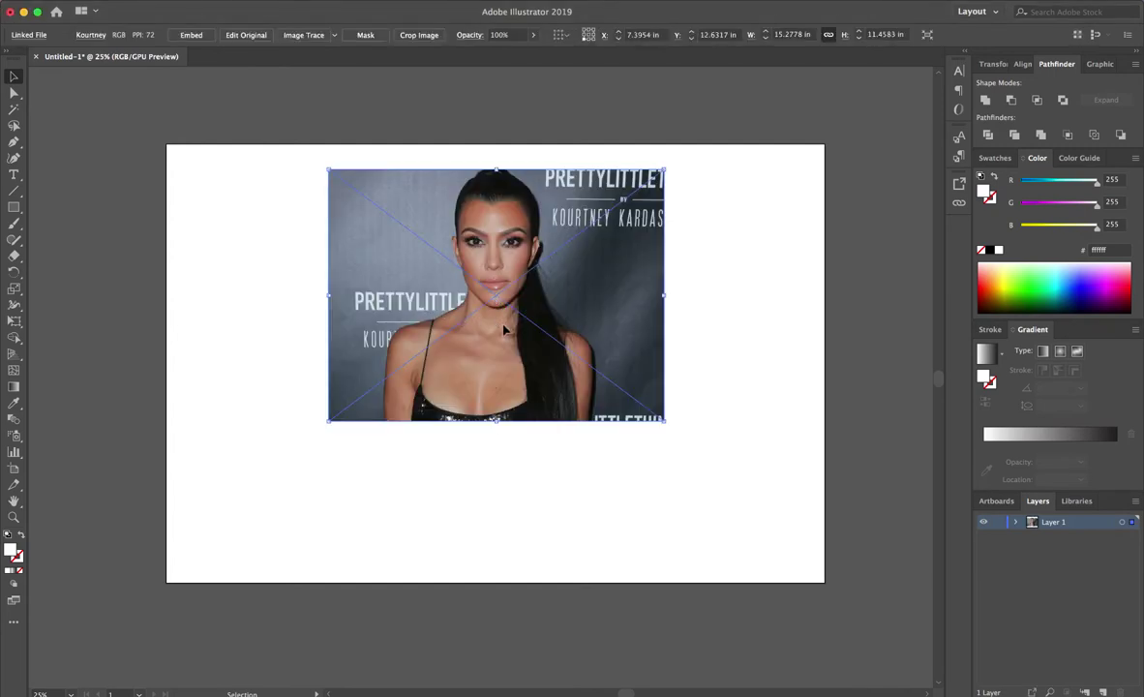
left_click_drag(504, 331, 453, 323)
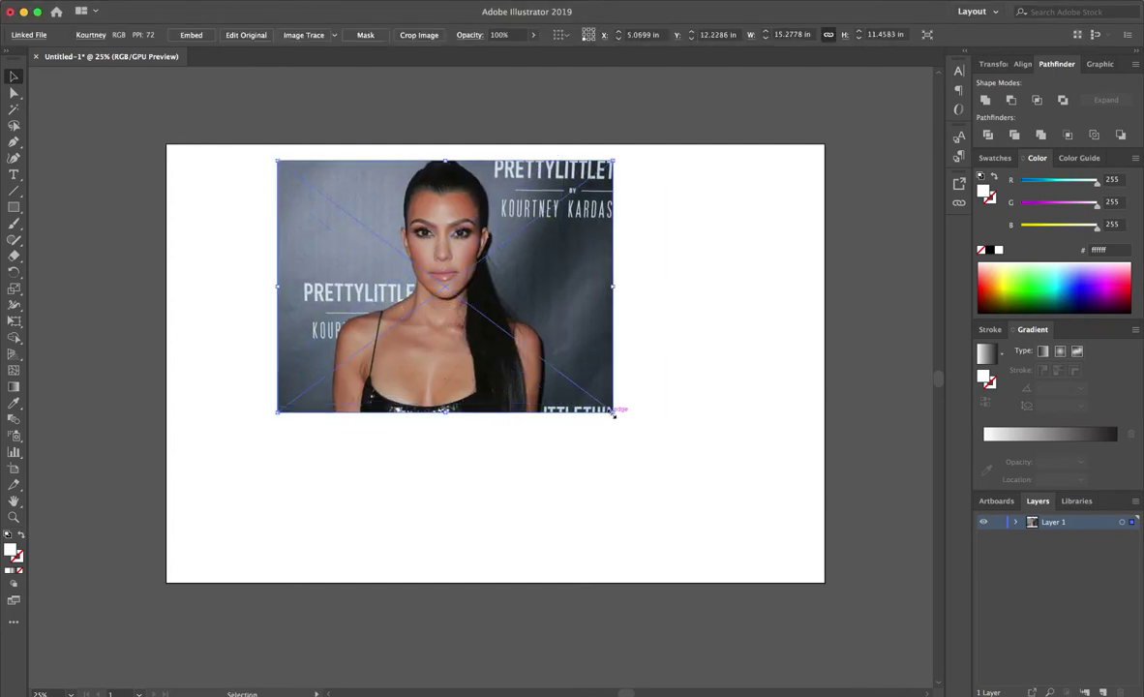
left_click_drag(613, 412, 809, 559)
left_click_drag(664, 403, 621, 409)
left_click(809, 383)
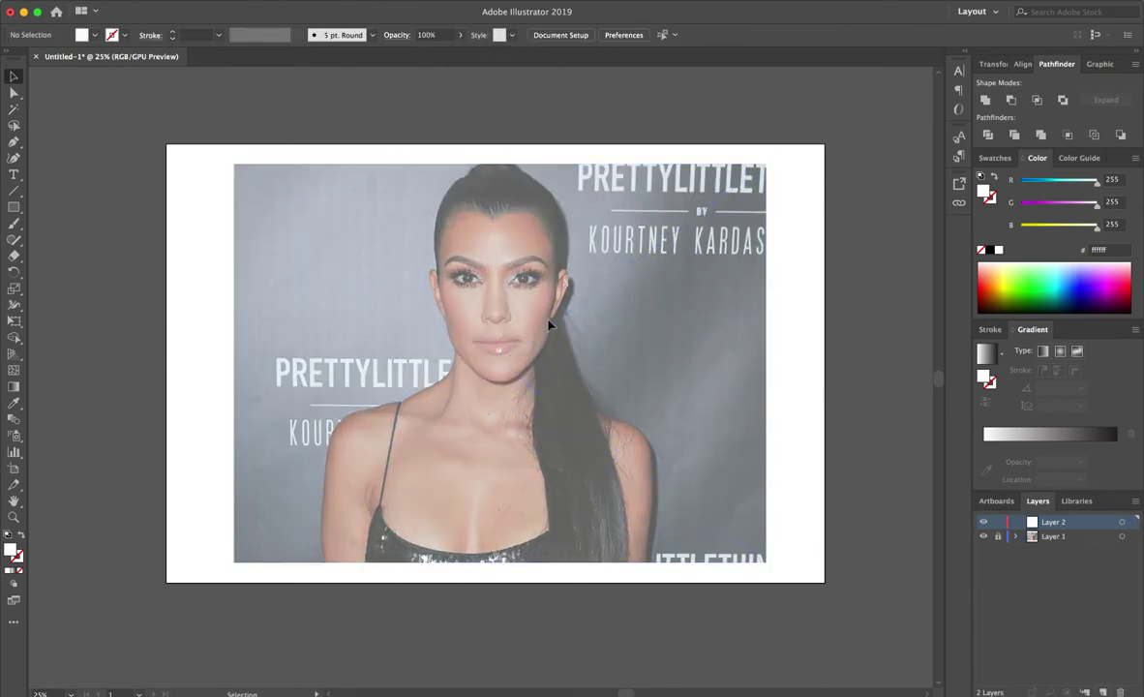
- Create a new calligraphic brush whose size varies with pressure by 9 pt
key("b")
left_click(372, 35)
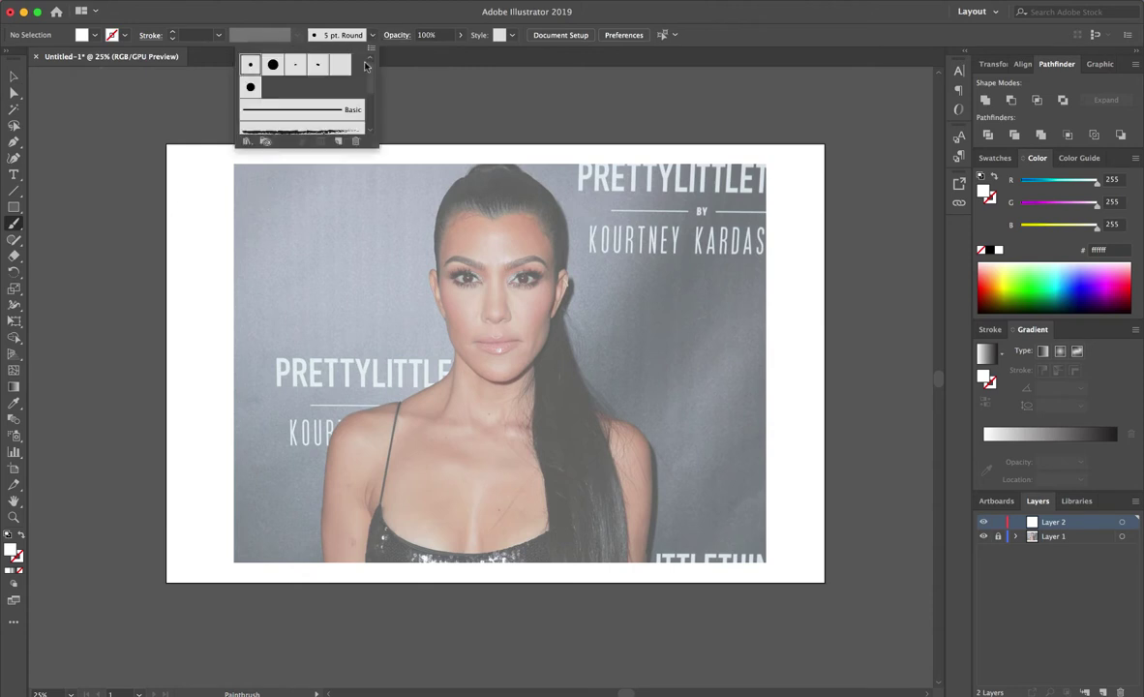
left_click(338, 141)
left_click(143, 212)
left_click(232, 269)
left_click(223, 323)
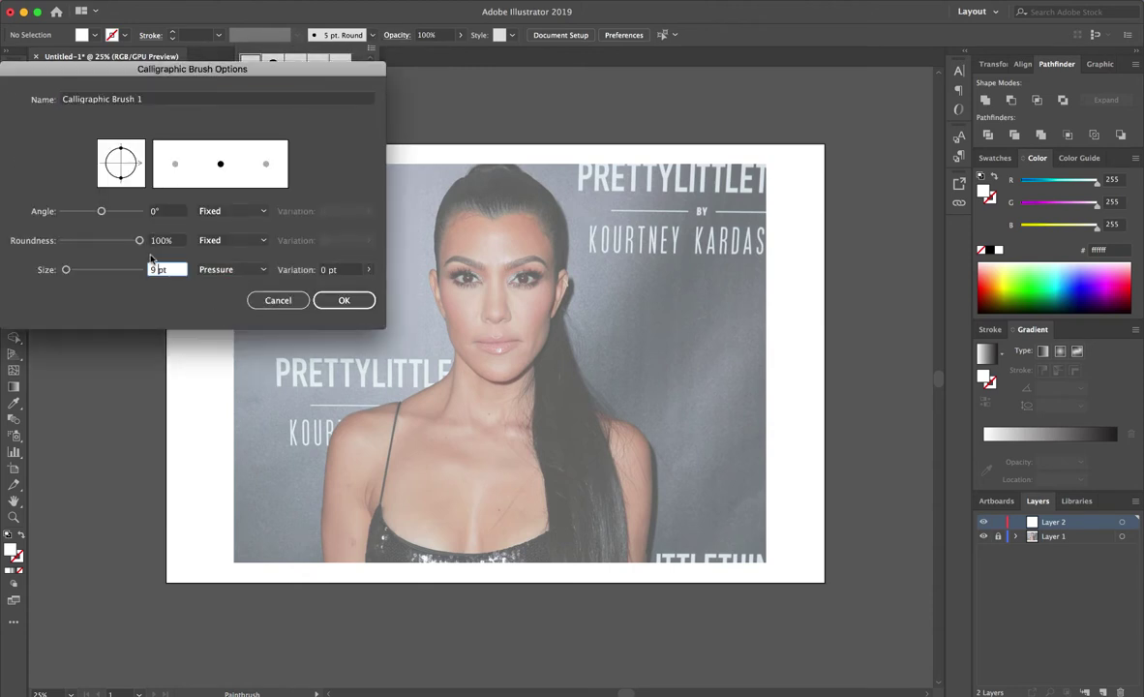
double_click(329, 269)
type("9")
key("Tab")
left_click(336, 298)
- Set fill to None, draw three test strokes, and select them all
scroll(209, 143, "up", 5)
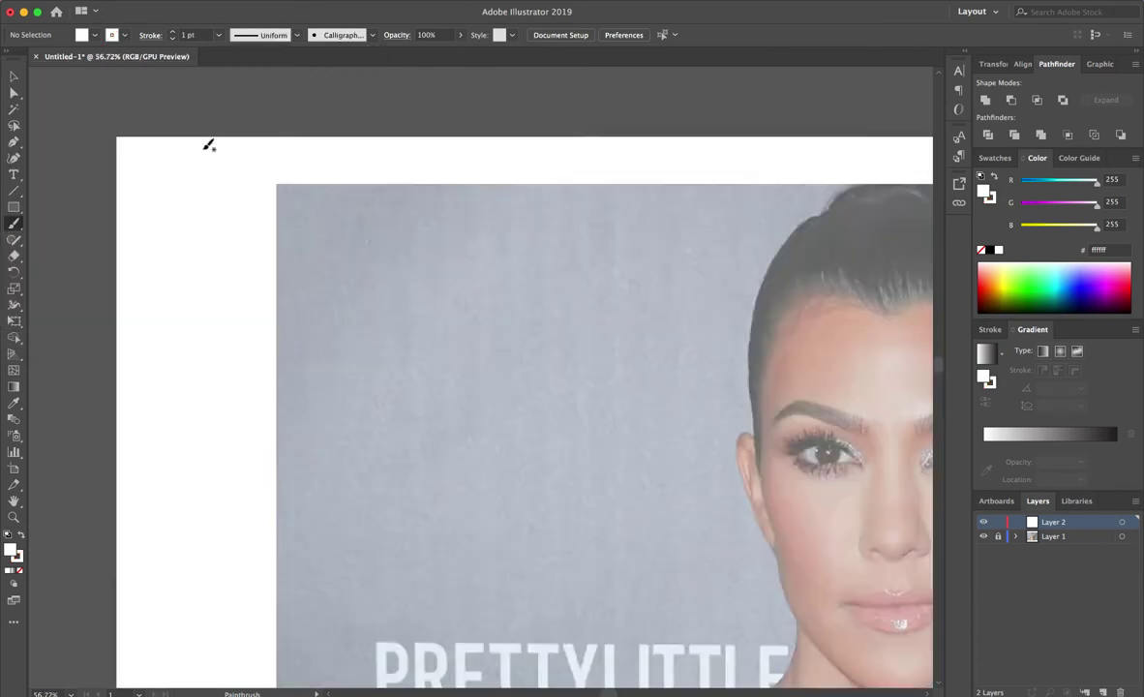
scroll(498, 193, "up", 3)
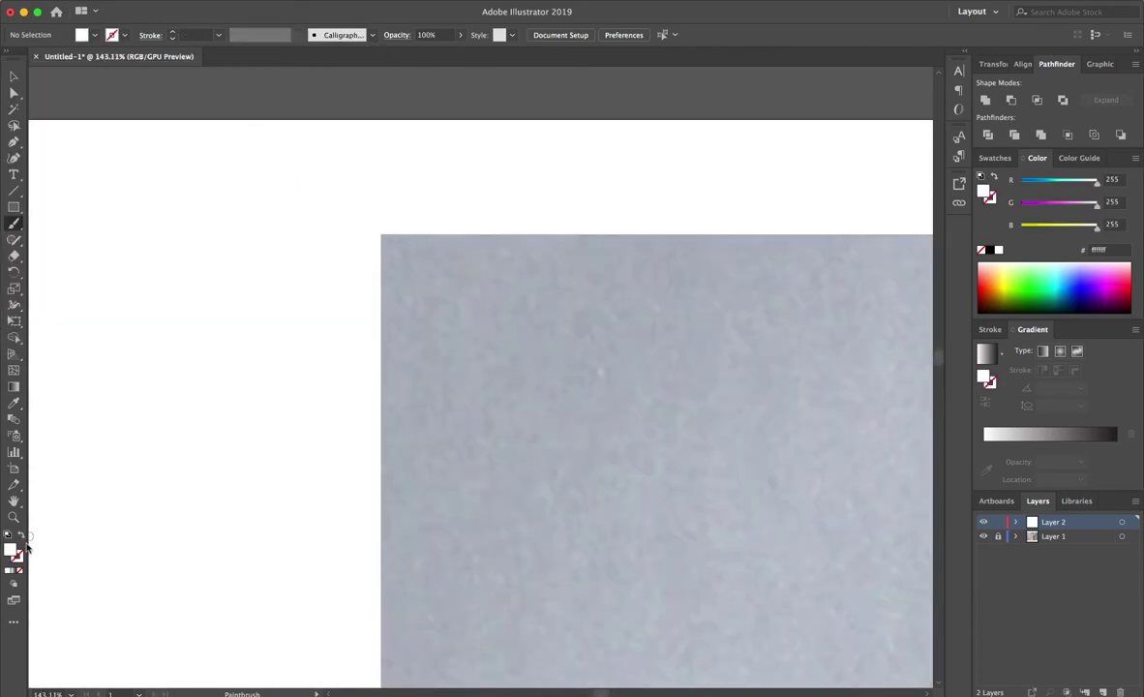
left_click(20, 570)
left_click_drag(215, 143, 250, 259)
left_click_drag(256, 121, 279, 275)
left_click_drag(206, 192, 247, 349)
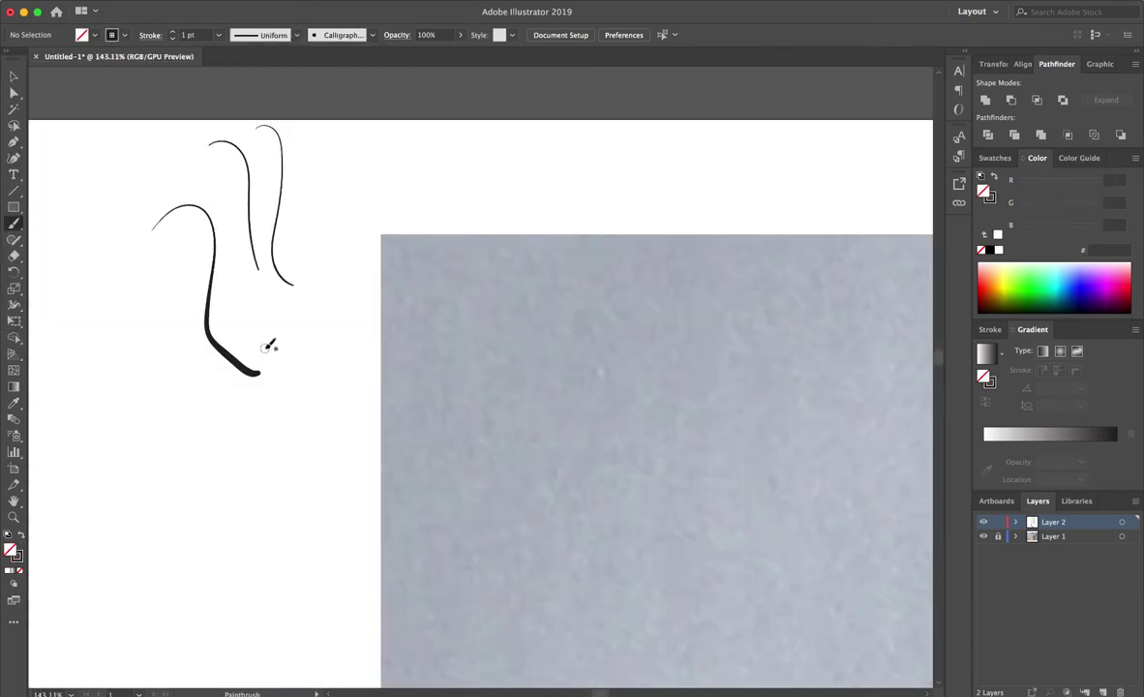
key("v")
key("ctrl+a")
scroll(85, 64, "up", 2)
scroll(322, 366, "down", 5)
scroll(322, 366, "right", 3)
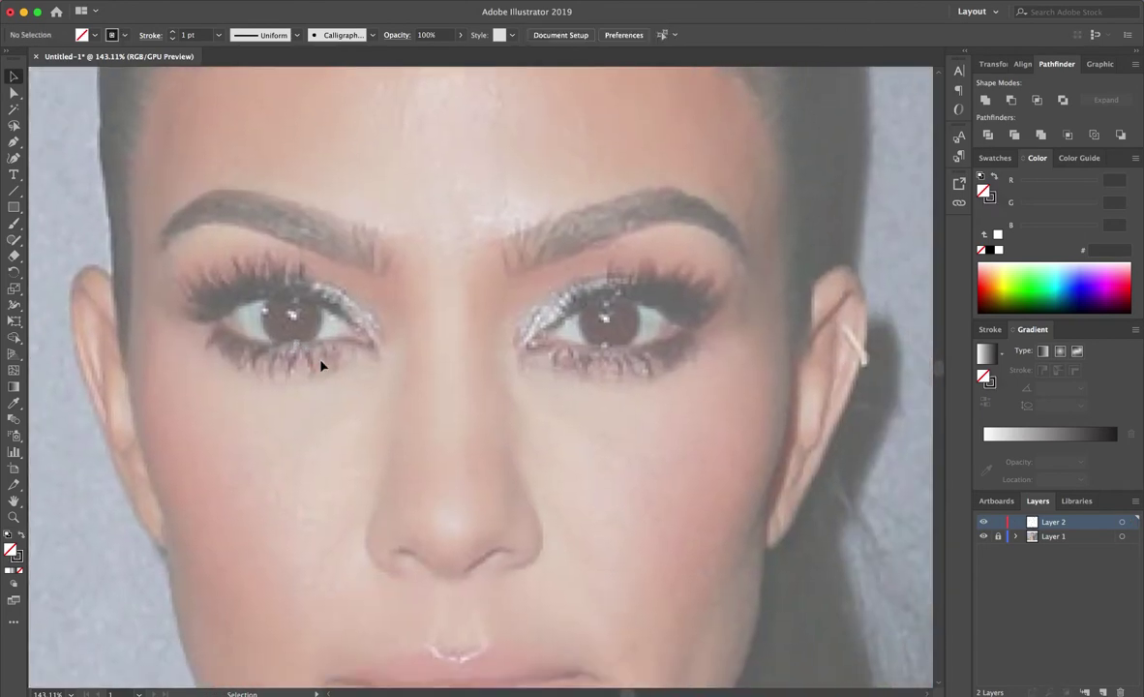
- Trace the first eye's iris with left and right arcs
key("b")
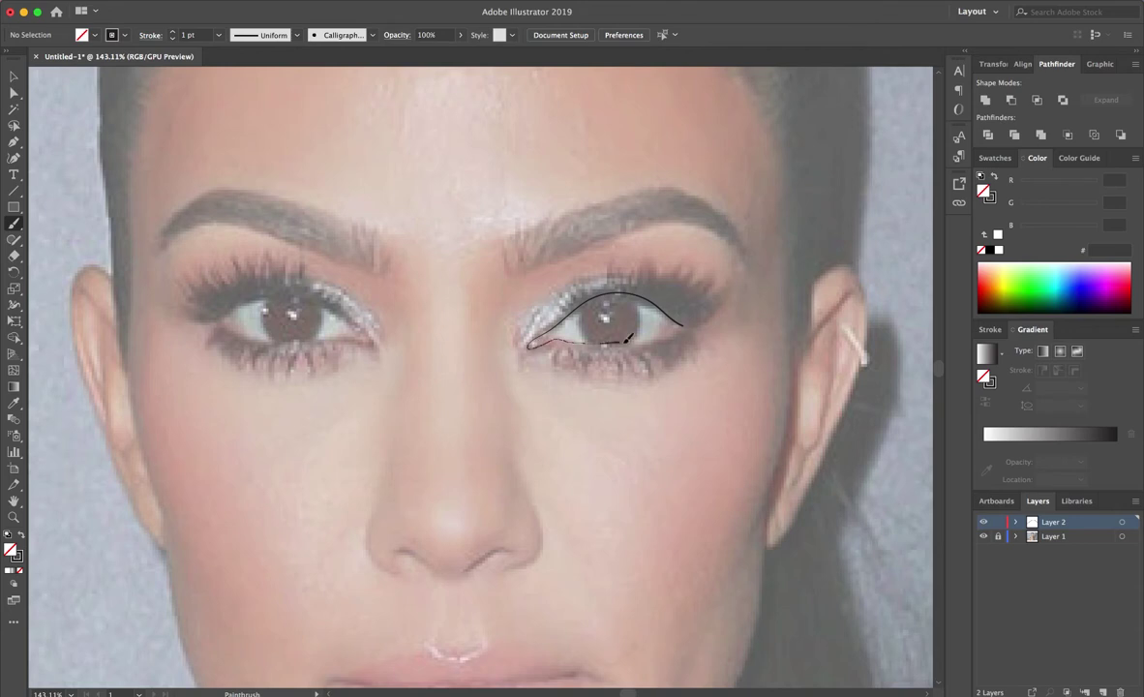
scroll(678, 310, "up", 5)
scroll(621, 349, "up", 2)
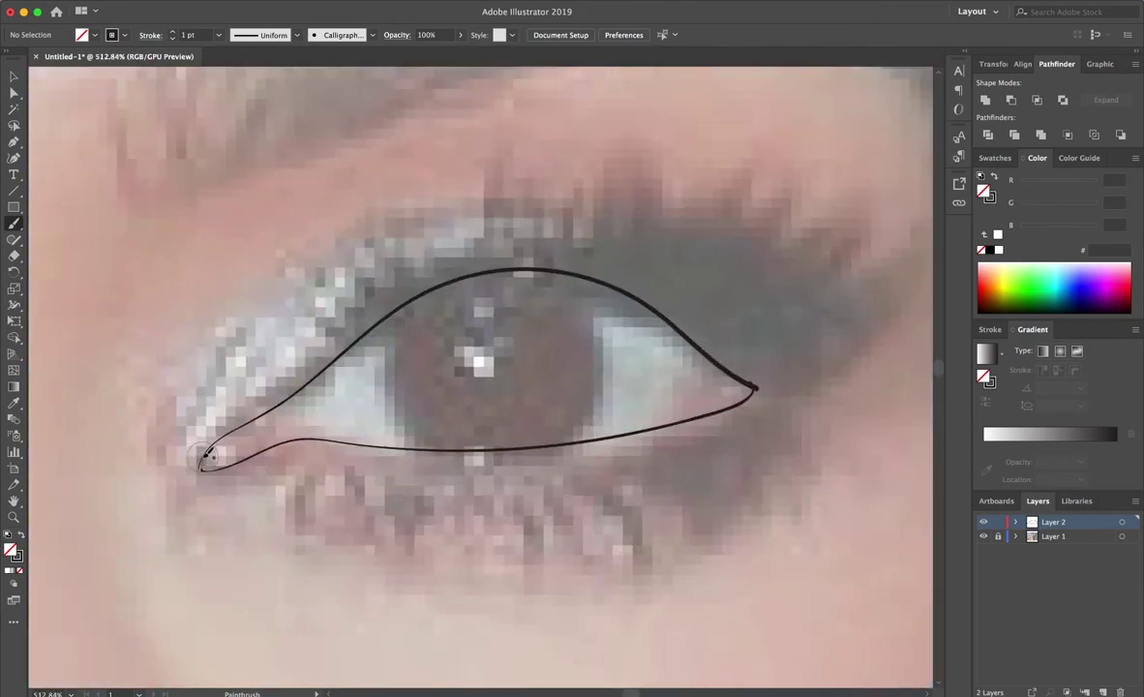
left_click_drag(422, 294, 484, 447)
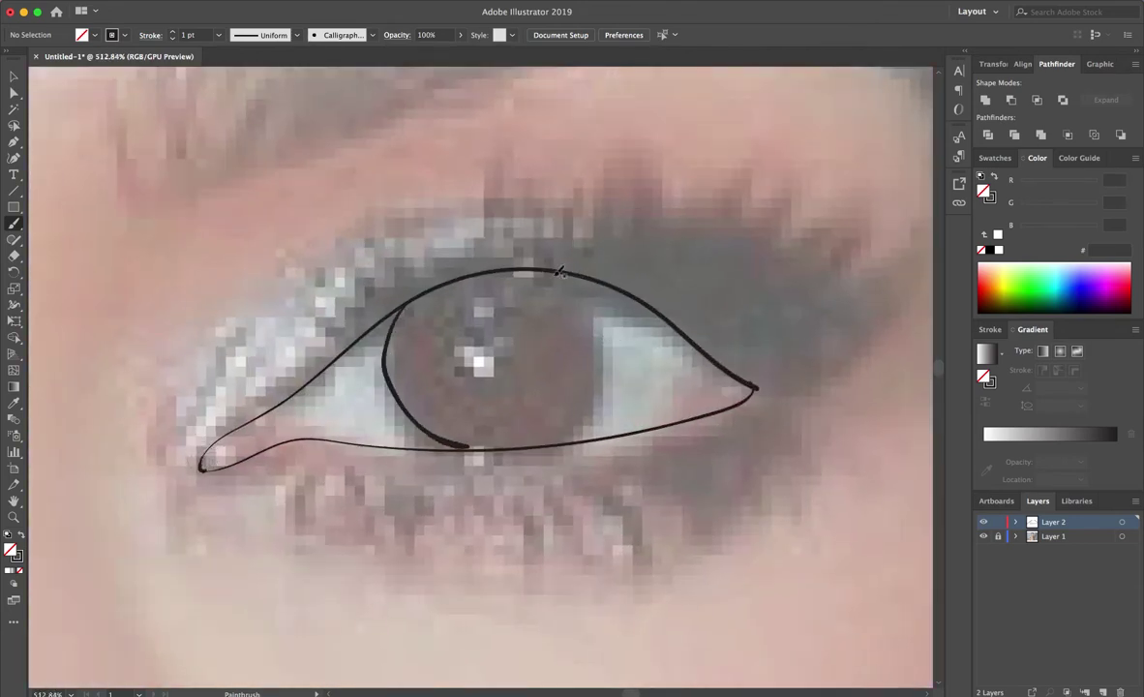
left_click_drag(547, 271, 455, 448)
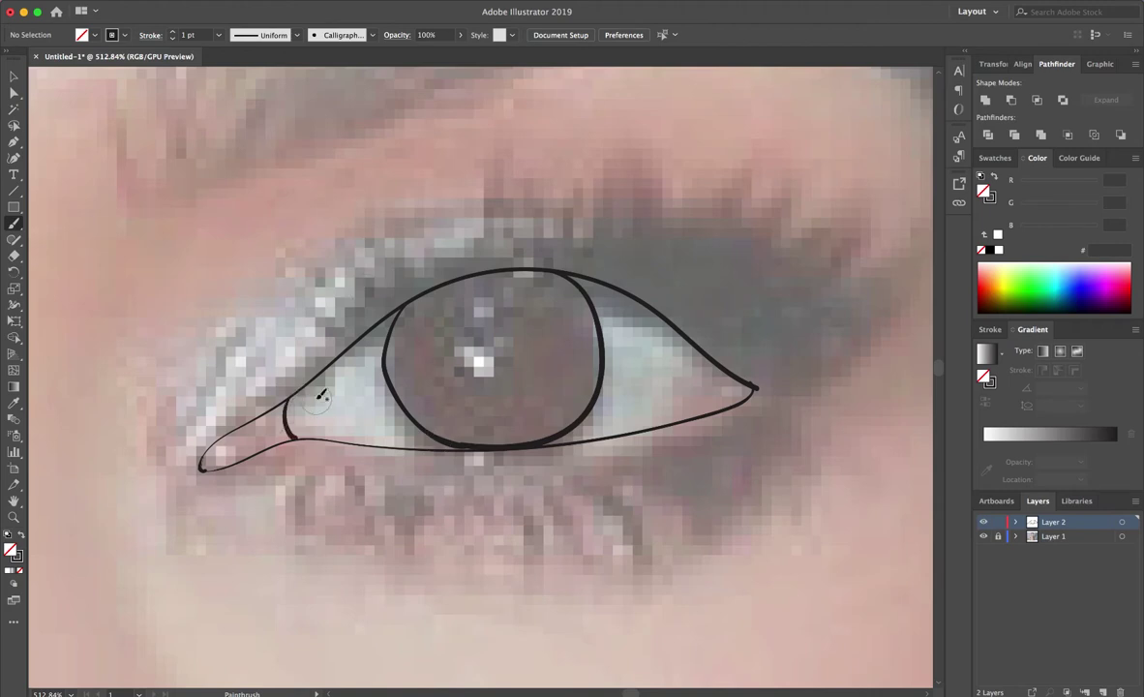
scroll(323, 395, "down", 7)
scroll(544, 265, "up", 2)
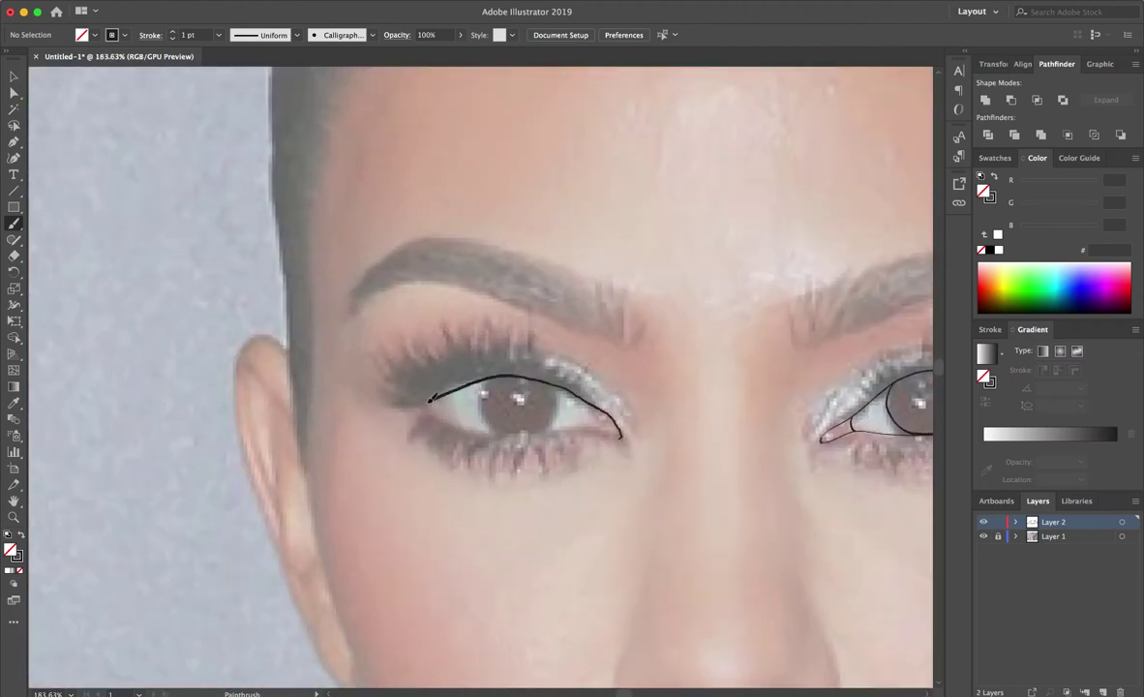
- Trace the other eye's upper lid and draw pupil circles inside the irises
left_click_drag(415, 407, 608, 409)
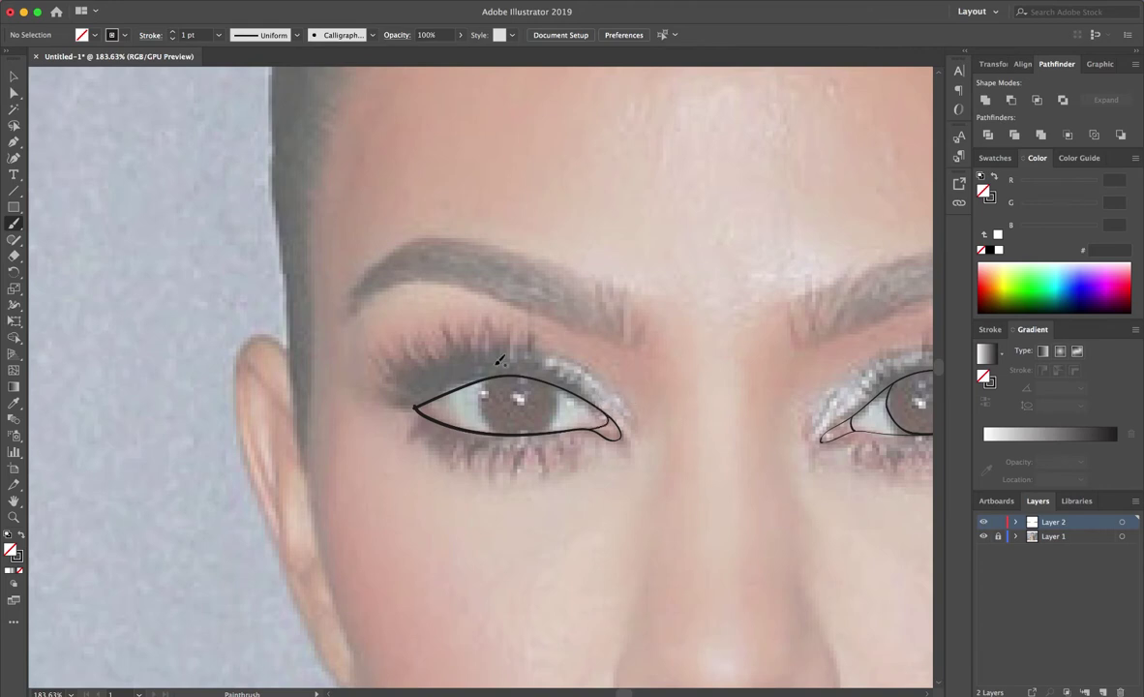
scroll(501, 361, "up", 3)
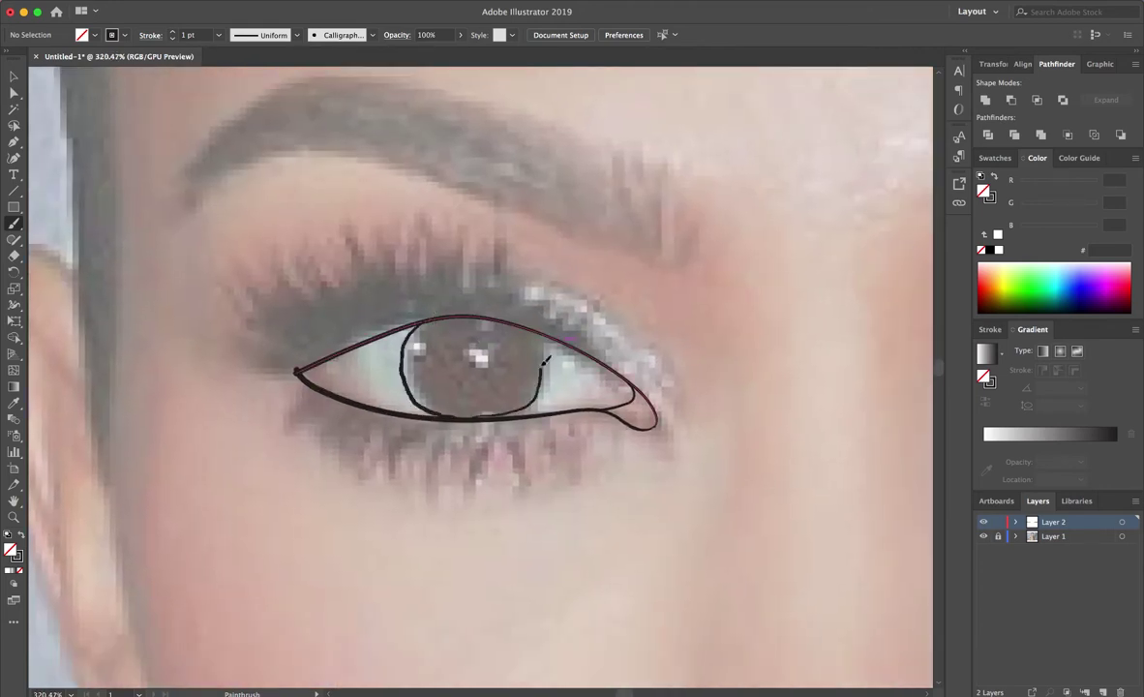
left_click_drag(477, 340, 476, 342)
scroll(478, 358, "down", 5)
scroll(615, 372, "up", 5)
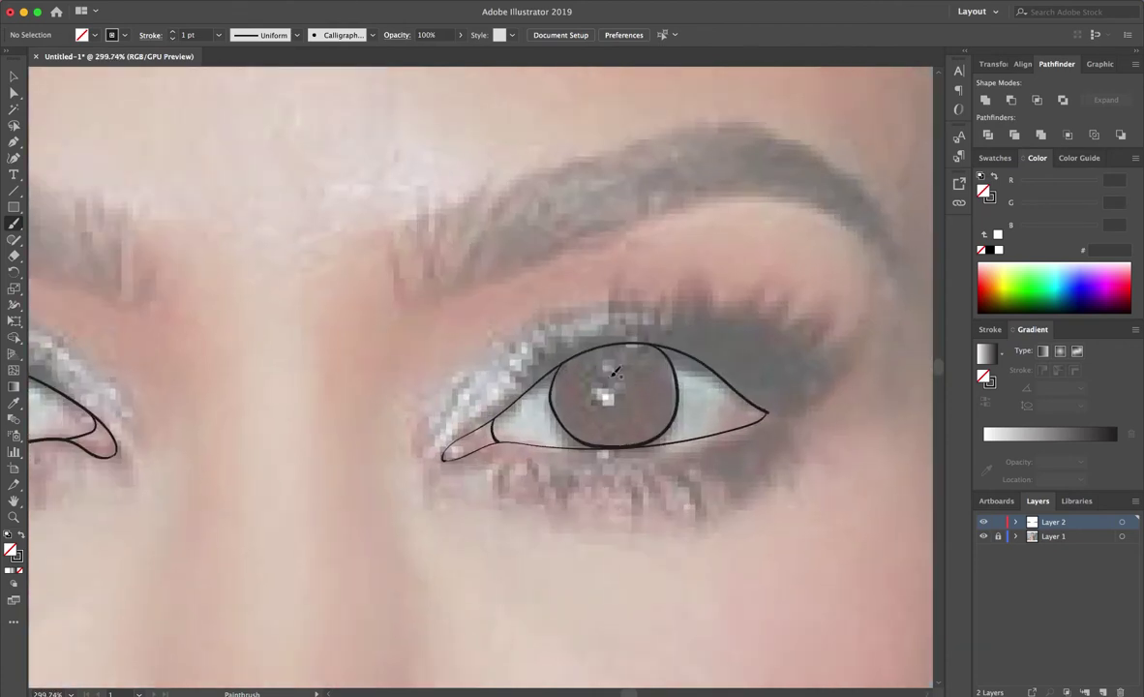
left_click_drag(619, 402, 616, 380)
scroll(616, 380, "down", 5)
scroll(555, 387, "up", 2)
scroll(555, 387, "up", 2)
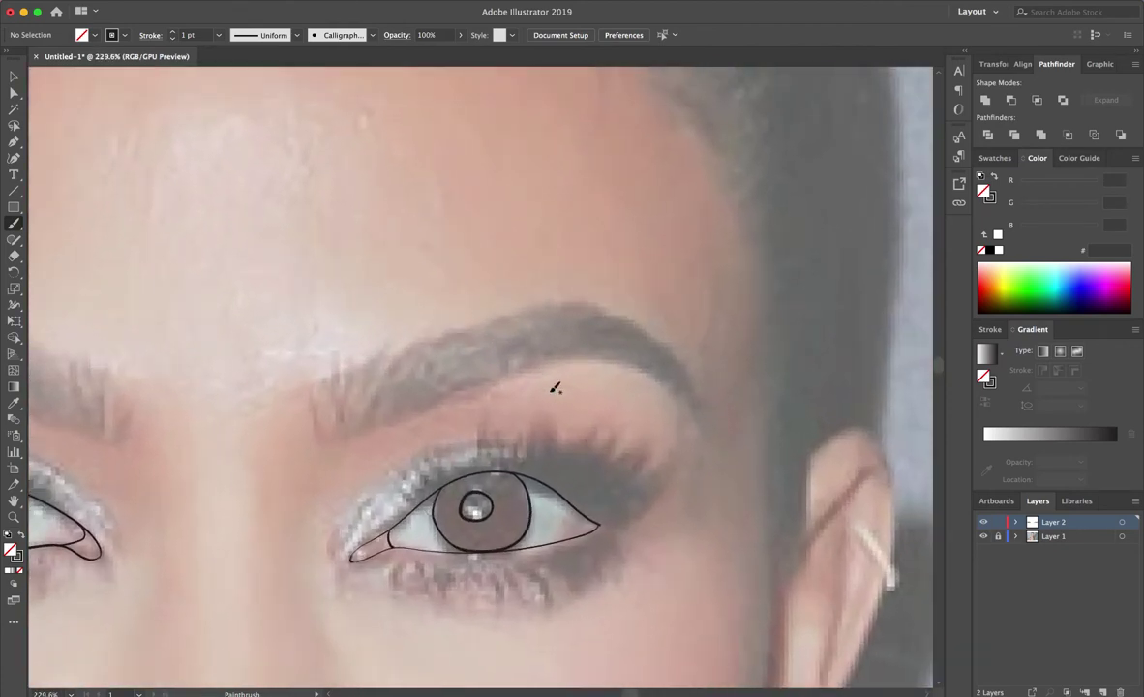
- Outline both eyebrows, giving their inner ends hairy zigzags
left_click_drag(350, 437, 636, 364)
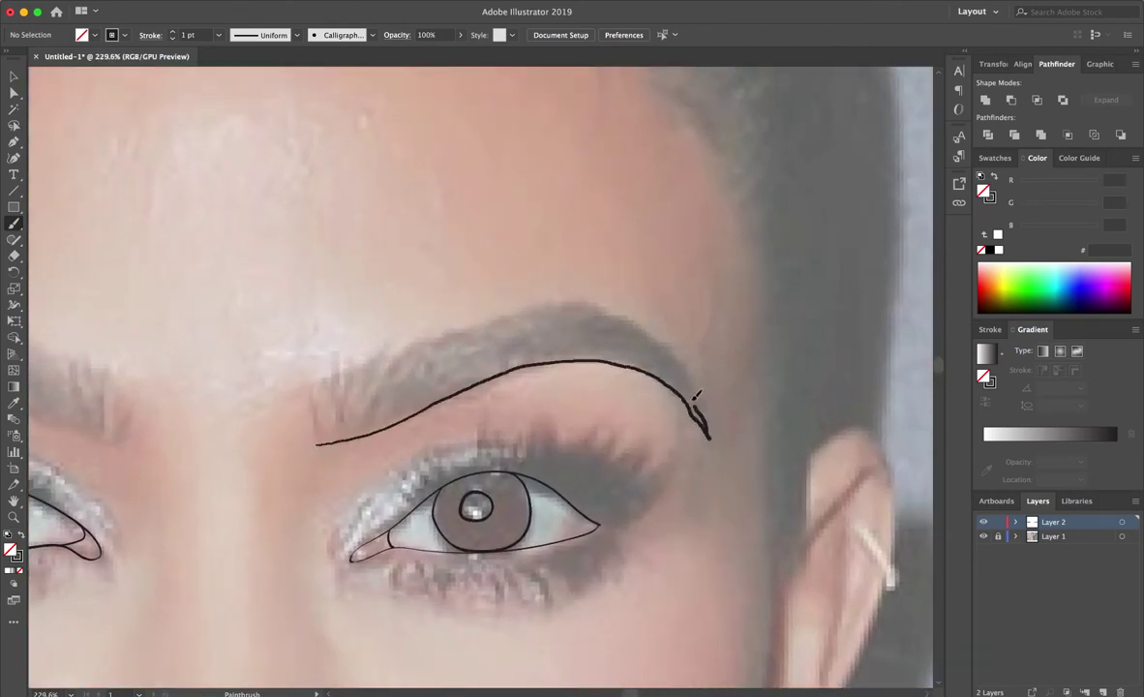
mouse_move(695, 396)
left_mouse_down()
mouse_move(486, 313)
mouse_move(327, 383)
mouse_move(319, 444)
left_mouse_up()
scroll(338, 435, "left", 5)
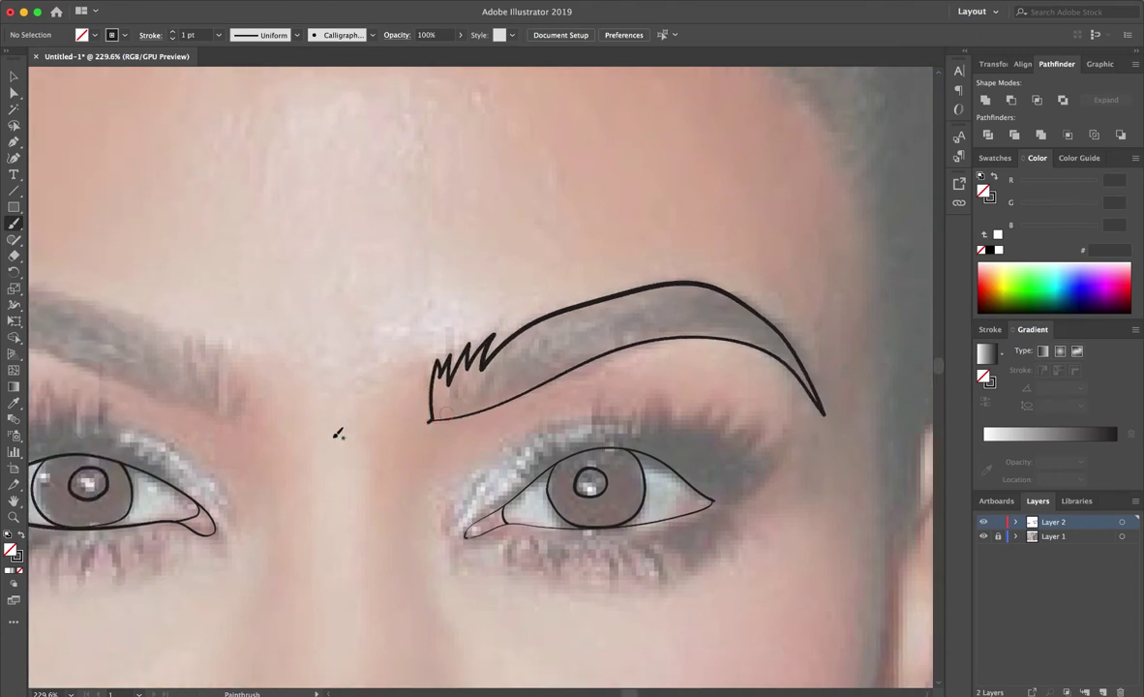
scroll(338, 435, "left", 5)
scroll(524, 414, "left", 3)
mouse_move(523, 418)
left_mouse_down()
mouse_move(212, 300)
mouse_move(524, 419)
left_mouse_up()
scroll(524, 418, "down", 2)
scroll(534, 407, "right", 3)
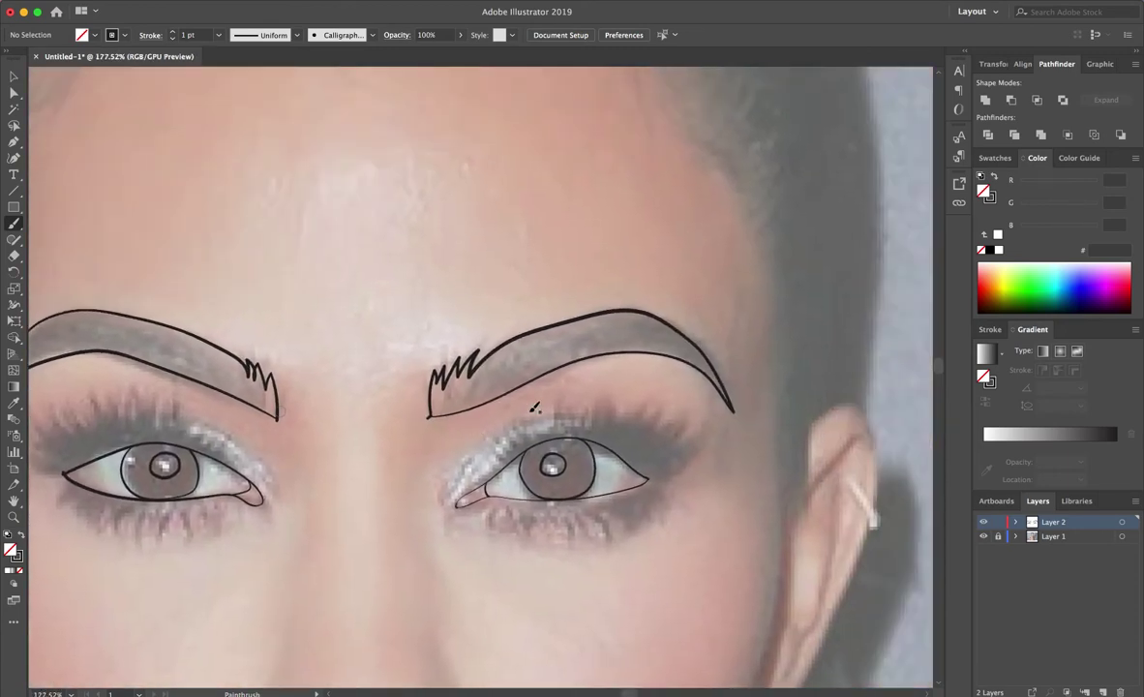
scroll(534, 408, "up", 4)
scroll(534, 407, "up", 1)
scroll(534, 407, "down", 3)
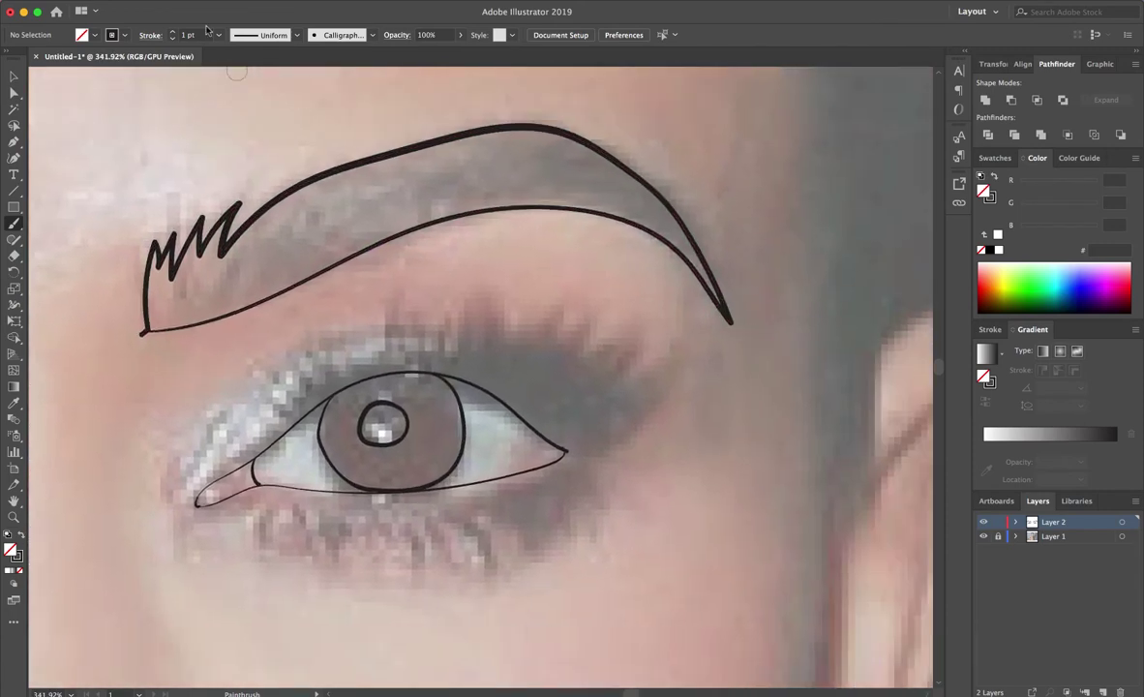
scroll(534, 408, "down", 3)
- Scroll the view left and up to work on the lashes around both eyes
scroll(306, 255, "left", 4)
scroll(306, 255, "up", 2)
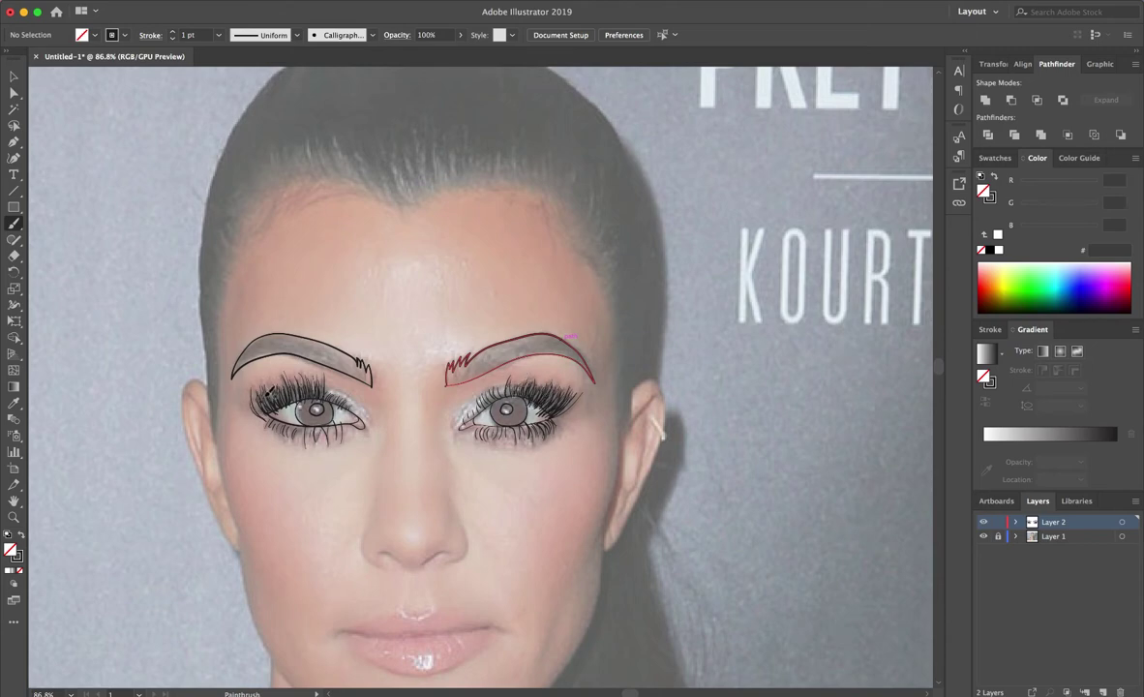
scroll(330, 384, "up", 10)
- Move one upper lash along the upper lid and stretch it into place
key("v")
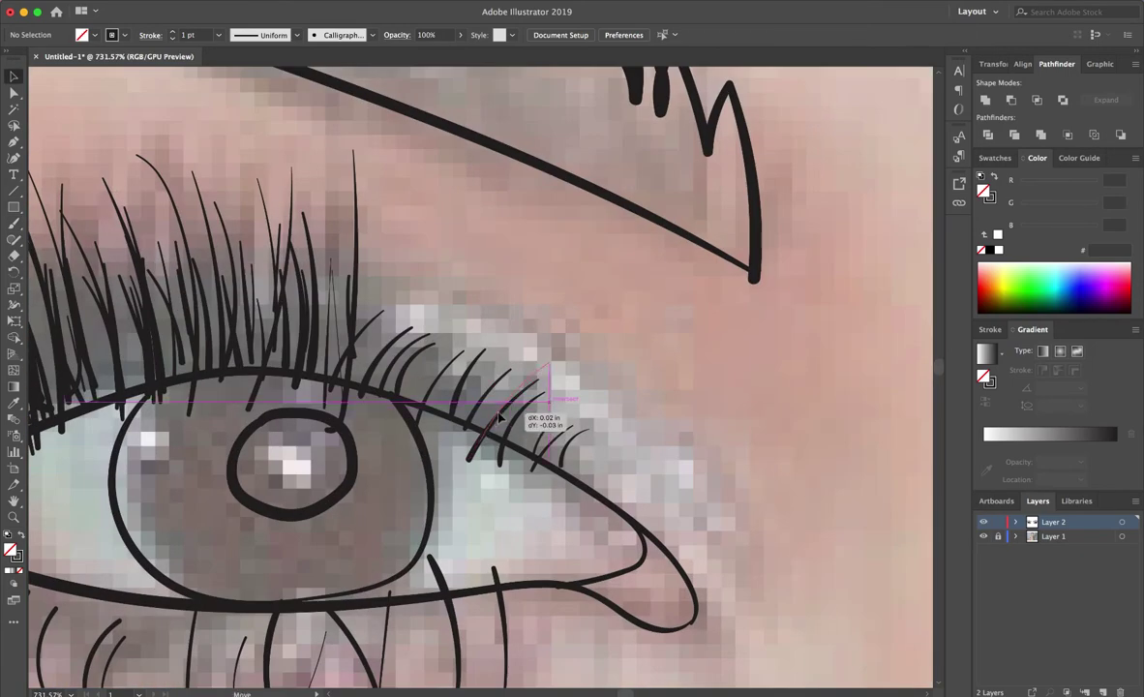
left_click(535, 410)
mouse_move(541, 462)
left_mouse_down()
mouse_move(428, 402)
mouse_move(337, 383)
left_mouse_up()
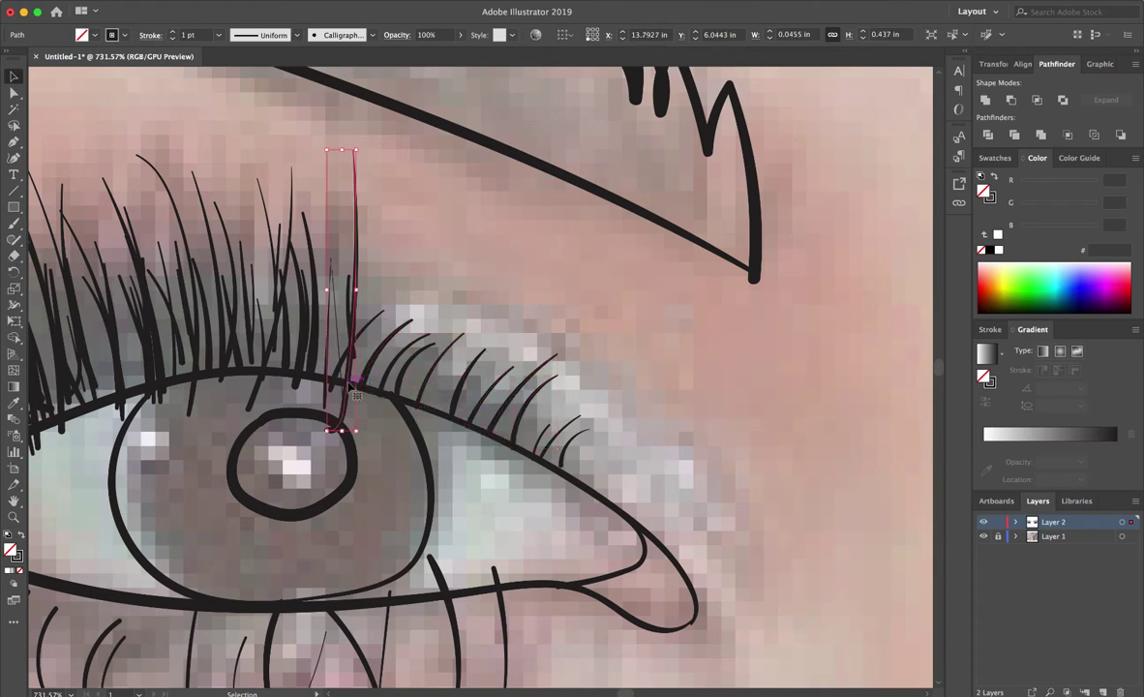
mouse_move(373, 312)
left_mouse_down()
mouse_move(346, 144)
mouse_move(343, 402)
mouse_move(257, 383)
mouse_move(162, 409)
left_mouse_up()
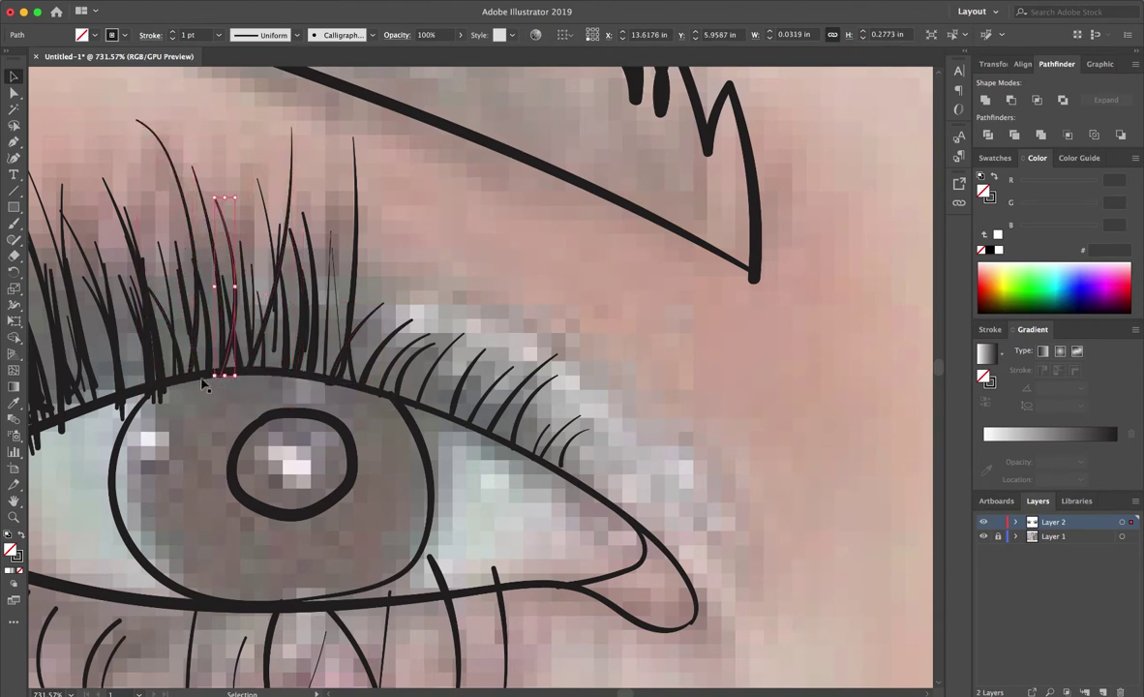
mouse_move(161, 407)
left_mouse_down()
mouse_move(62, 430)
mouse_move(272, 434)
mouse_move(297, 416)
left_mouse_up()
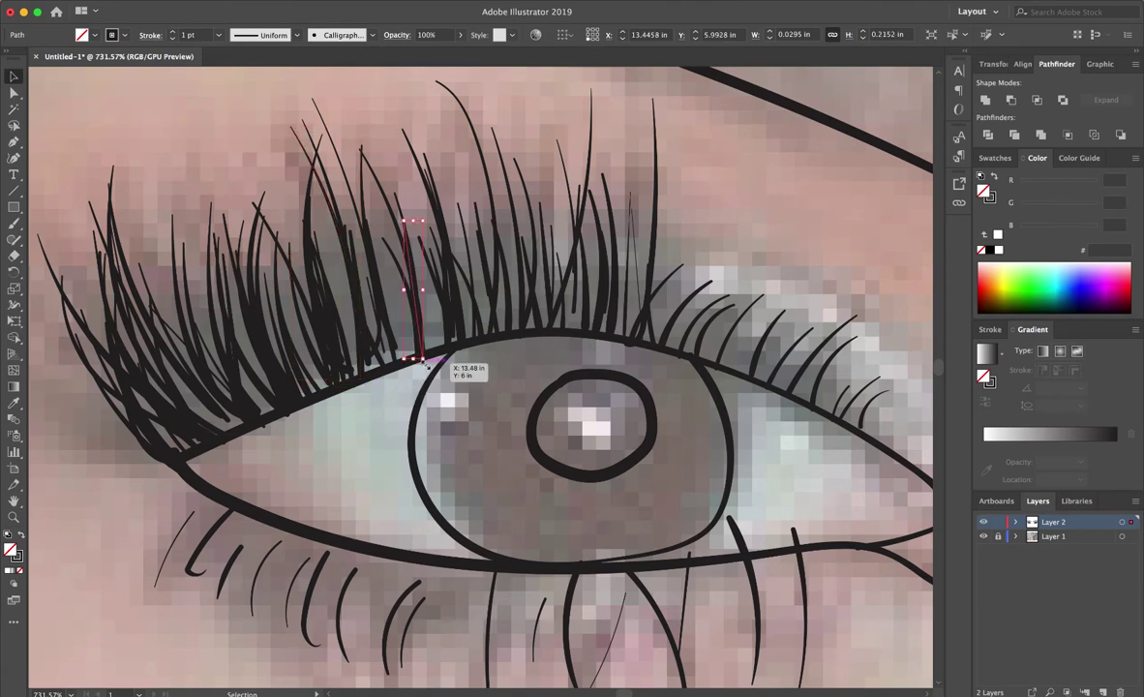
left_click_drag(297, 416, 411, 356)
- Raise the first eye's lower lashes up onto the lower lid line
scroll(758, 465, "down", 5)
left_click_drag(760, 547, 573, 388)
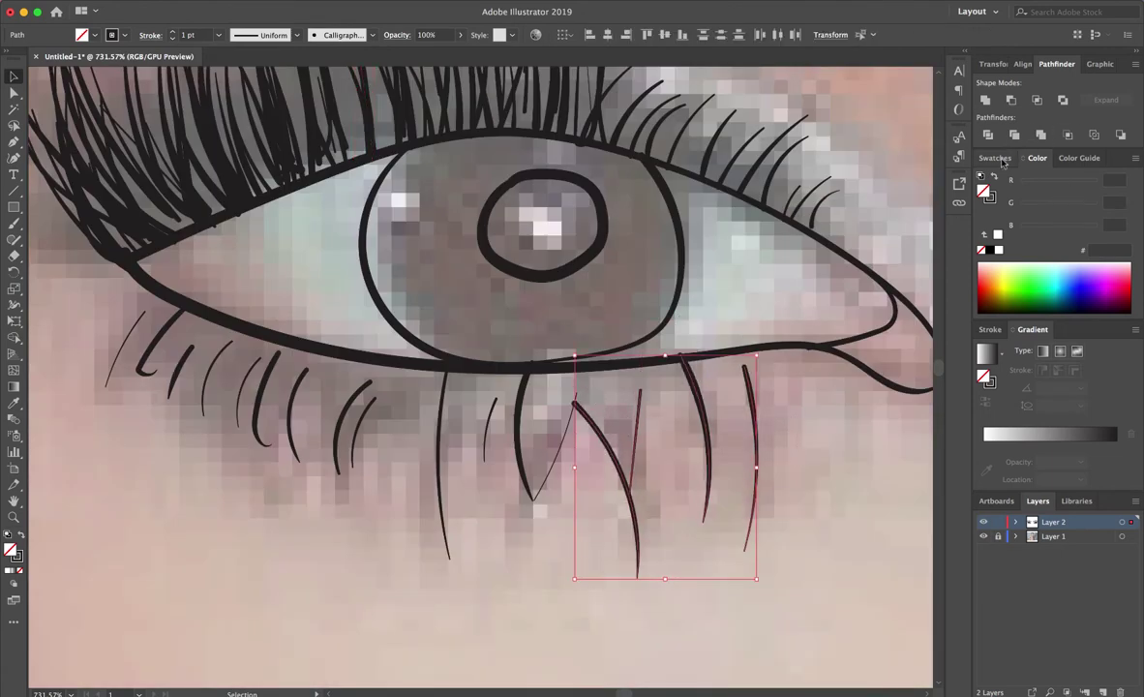
left_click_drag(752, 465, 751, 450)
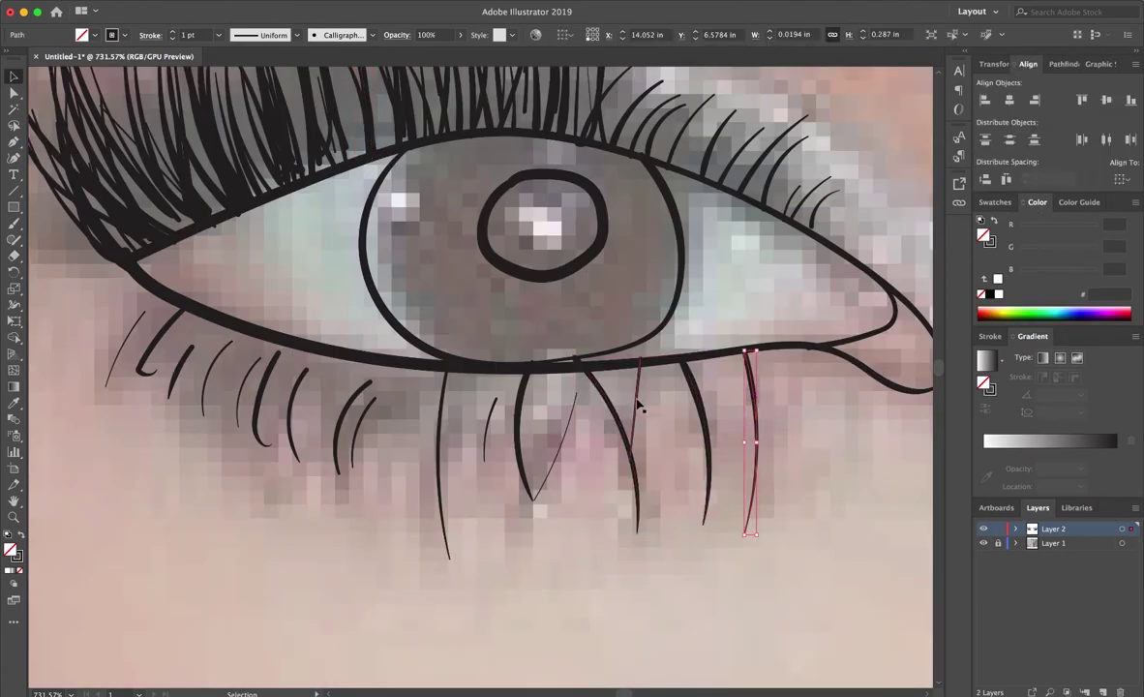
left_click_drag(607, 437, 610, 402)
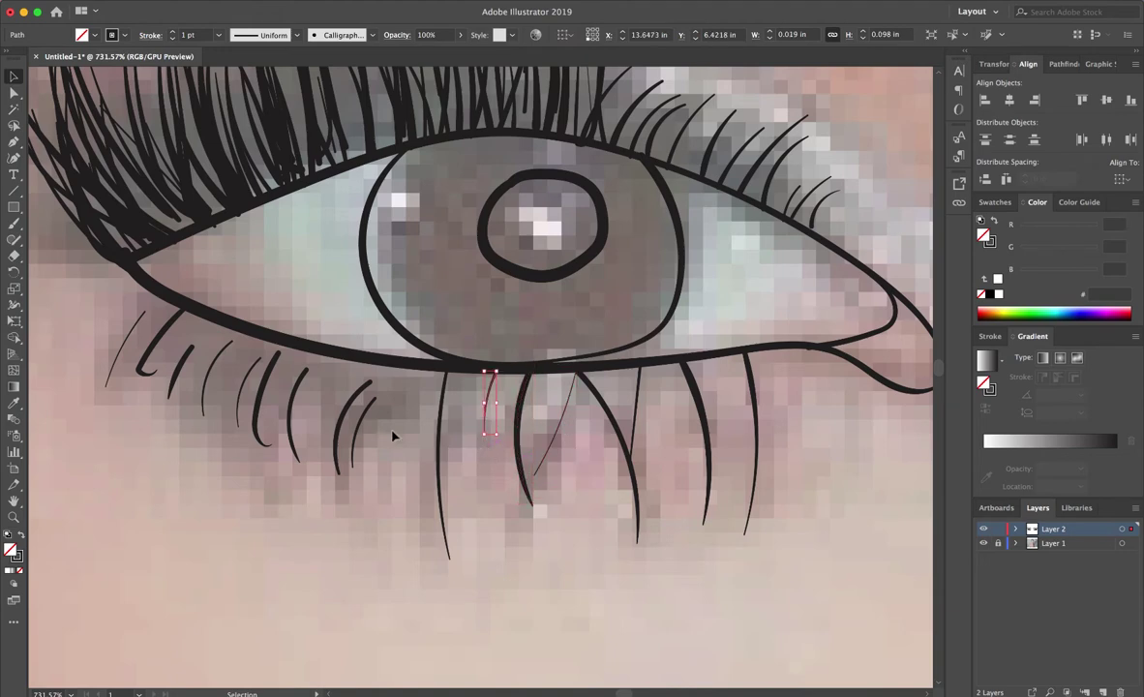
left_click(162, 373)
left_click_drag(163, 372, 163, 359)
left_click(399, 447)
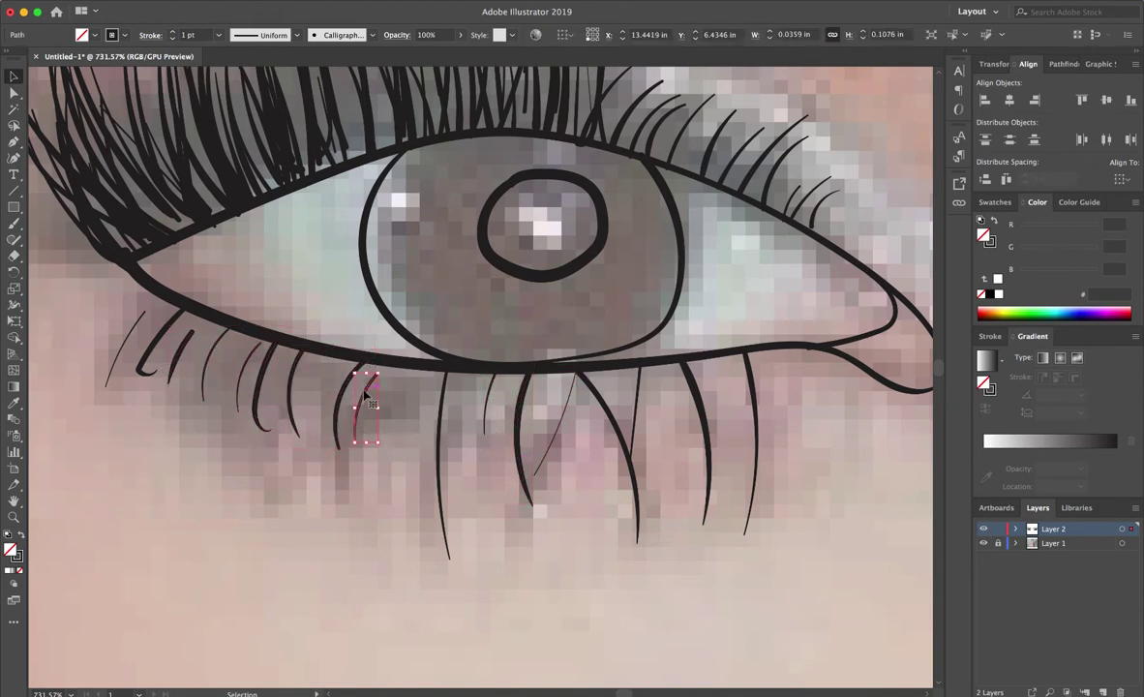
left_click_drag(363, 397, 392, 392)
left_click(282, 389)
- Shift a lower lash on the other eye rightward into position
scroll(541, 426, "left", 10)
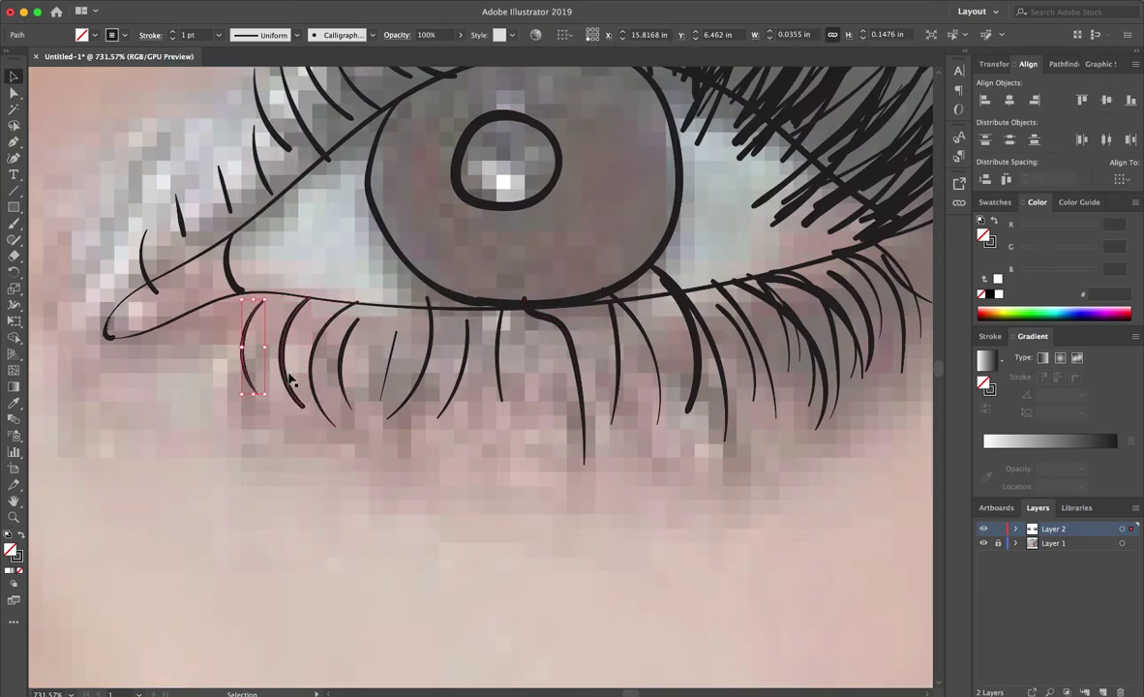
left_click(341, 375)
mouse_move(341, 376)
left_mouse_down()
mouse_move(668, 368)
mouse_move(530, 361)
left_mouse_up()
scroll(581, 377, "right", 5)
scroll(530, 362, "up", 5)
scroll(530, 362, "right", 4)
- Move and reshape a long upper lash so its base meets the lid
mouse_move(455, 334)
left_mouse_down()
mouse_move(458, 393)
mouse_move(562, 368)
mouse_move(526, 365)
mouse_move(455, 320)
left_mouse_up()
scroll(411, 337, "up", 3)
scroll(411, 337, "left", 2)
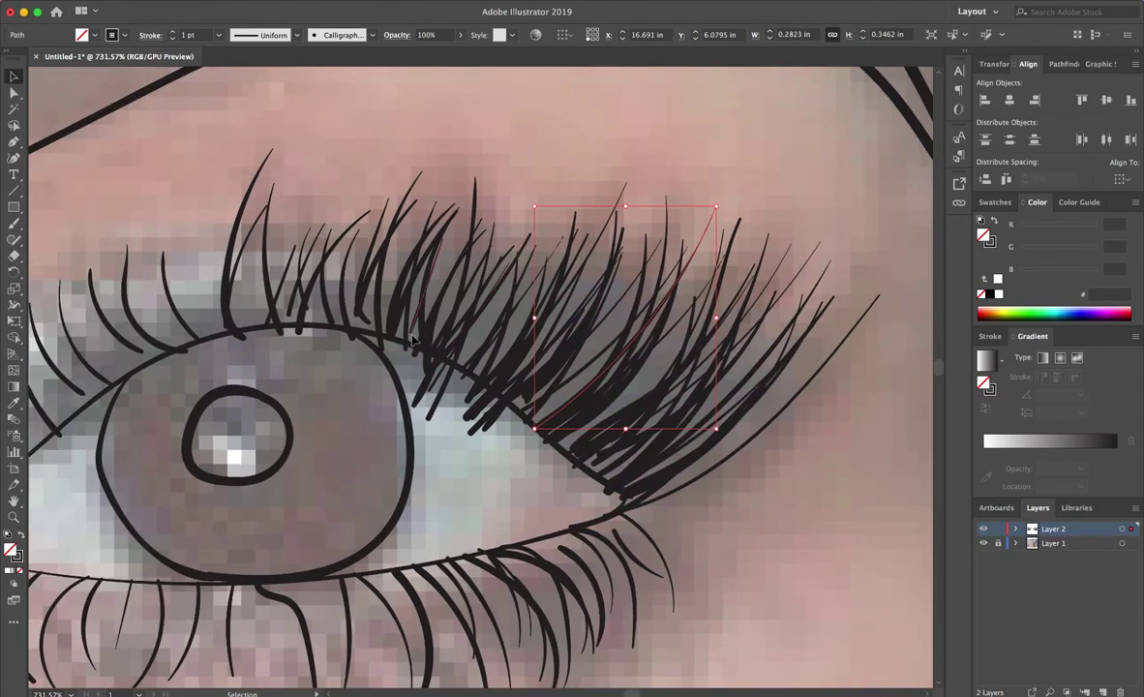
mouse_move(423, 404)
left_mouse_down()
mouse_move(468, 399)
mouse_move(422, 345)
left_mouse_up()
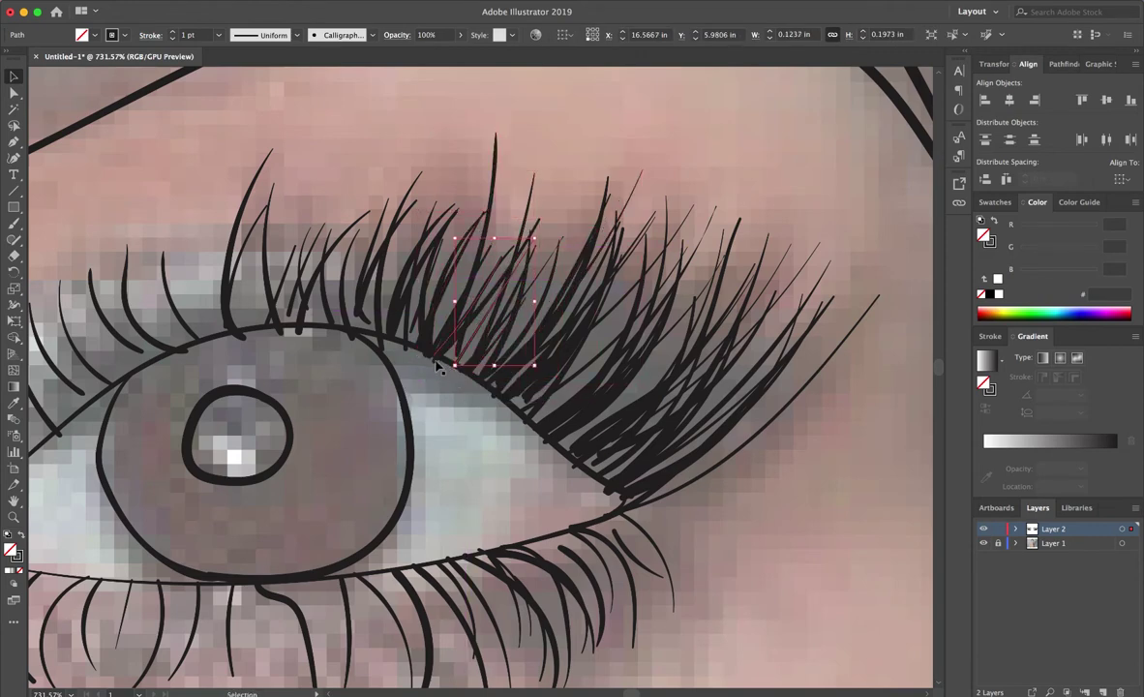
scroll(433, 369, "up", 5)
scroll(433, 369, "up", 1)
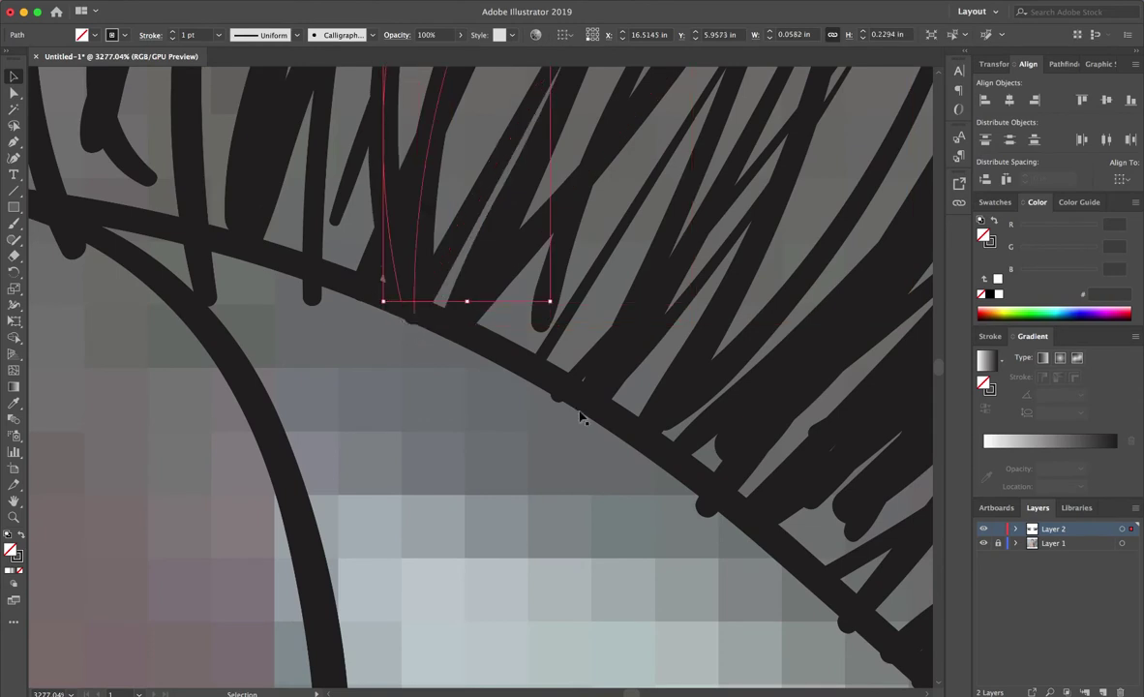
mouse_move(433, 368)
left_mouse_down()
mouse_move(626, 457)
mouse_move(64, 245)
left_mouse_up()
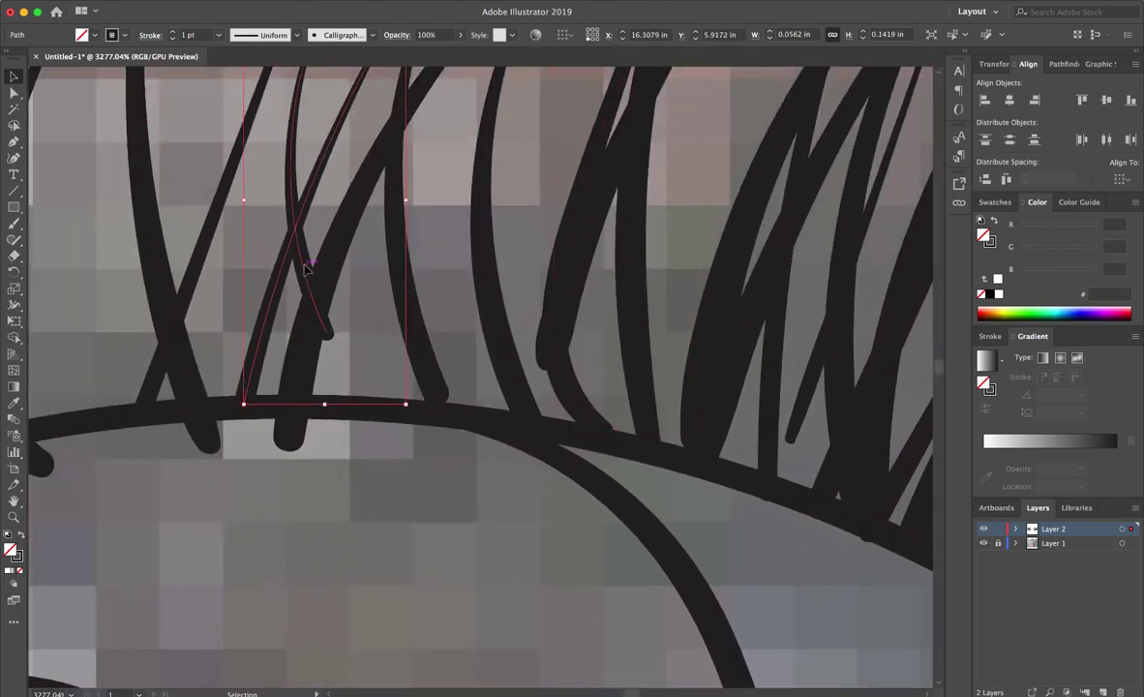
mouse_move(64, 245)
left_mouse_down()
mouse_move(295, 423)
mouse_move(312, 414)
mouse_move(232, 504)
mouse_move(197, 520)
mouse_move(179, 468)
left_mouse_up()
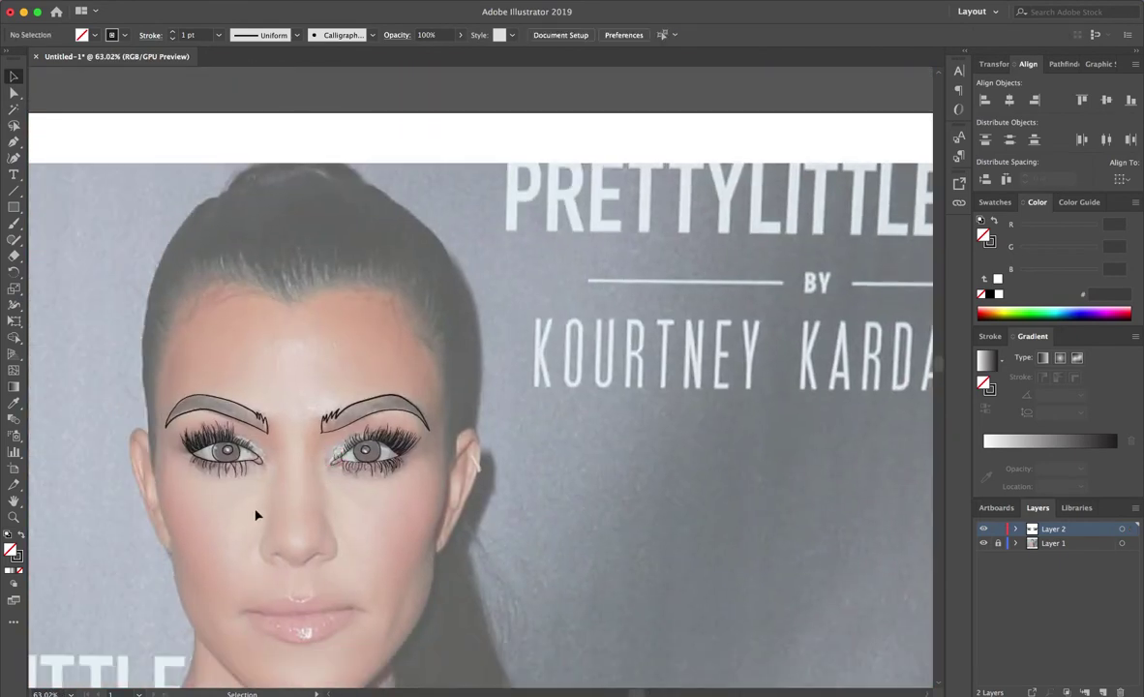
- Brush the nose sides and nostril loops, undoing and redrawing the right nostril
scroll(255, 513, "up", 5)
key("b")
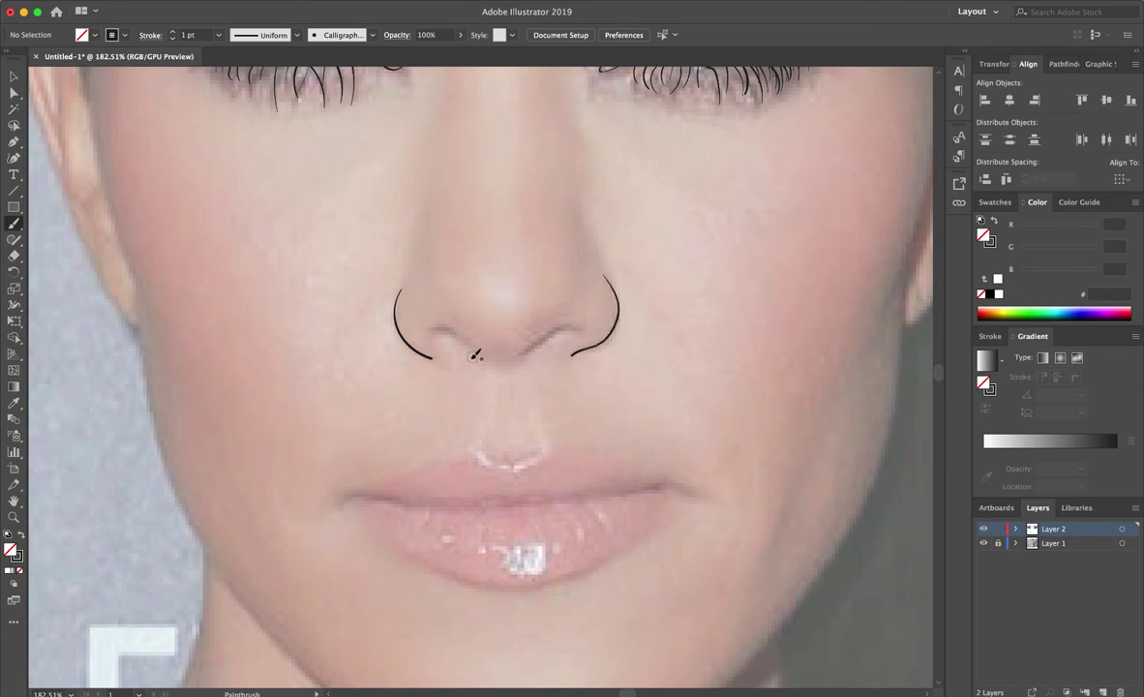
left_click_drag(545, 345, 518, 311)
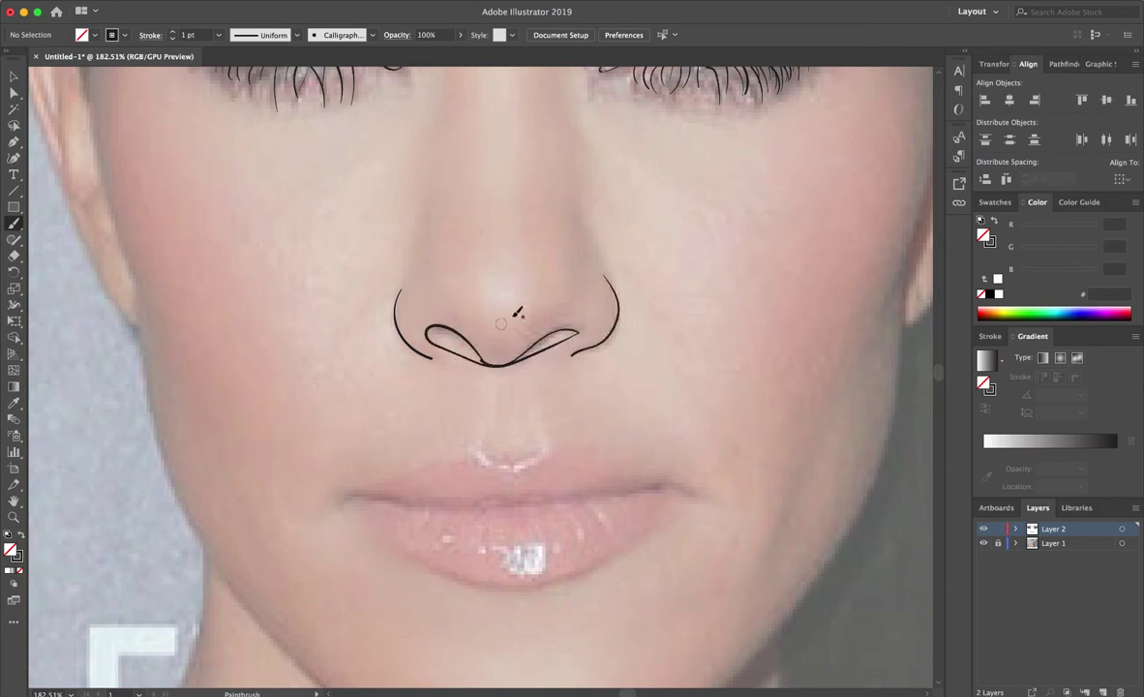
key("super+z")
key("super+z")
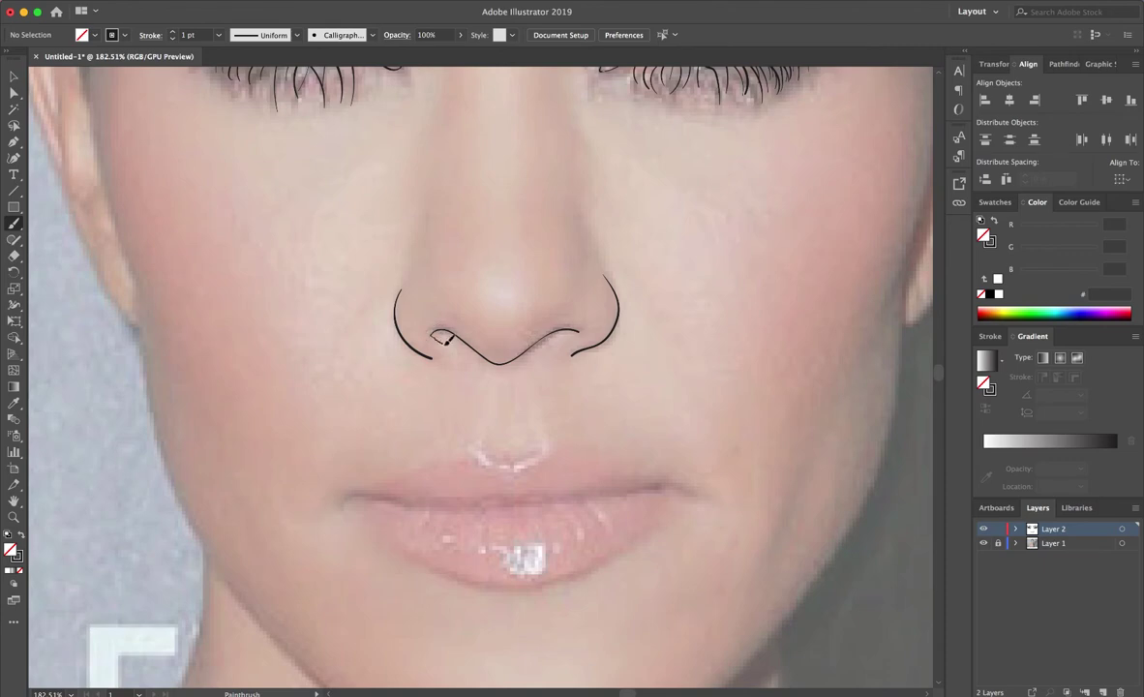
scroll(562, 320, "up", 5)
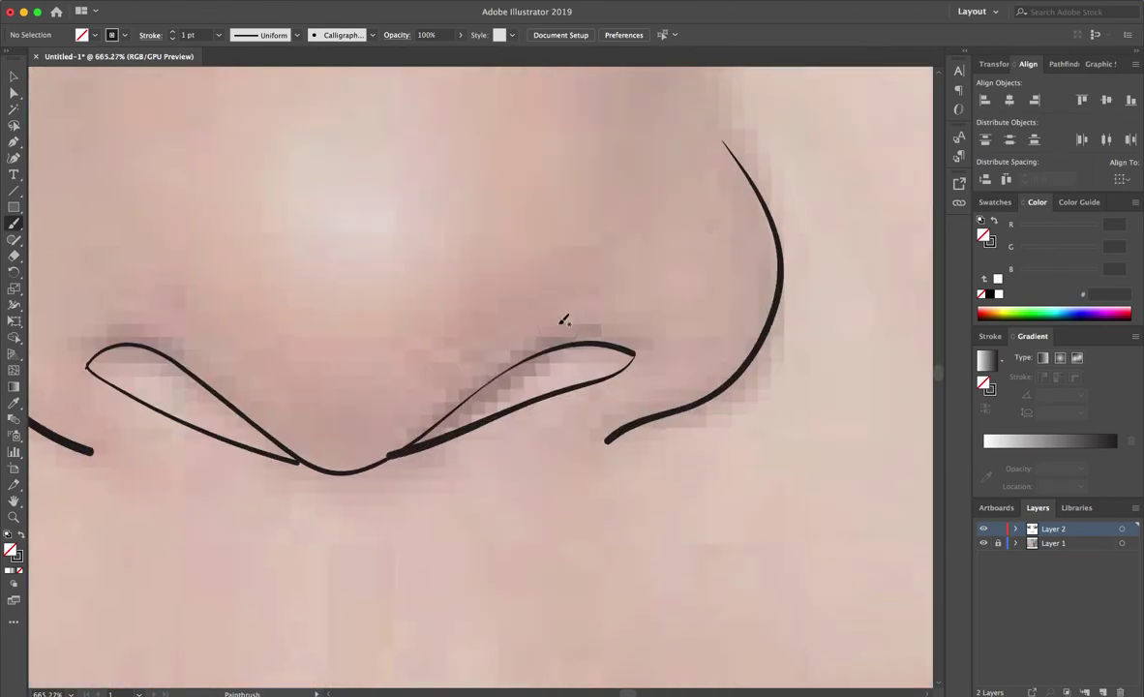
scroll(319, 433, "down", 2)
scroll(320, 433, "down", 2)
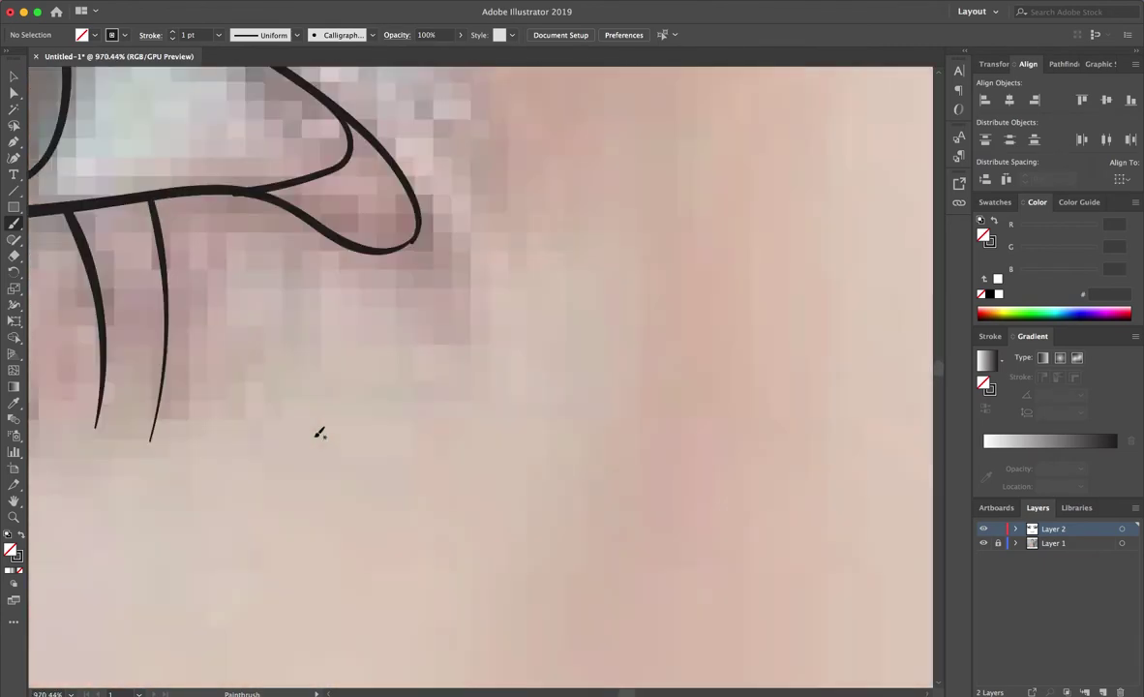
scroll(320, 431, "down", 3)
scroll(310, 333, "up", 2)
- Paint the upper lip line and the lower lip curve meeting at the corner
scroll(310, 333, "up", 3)
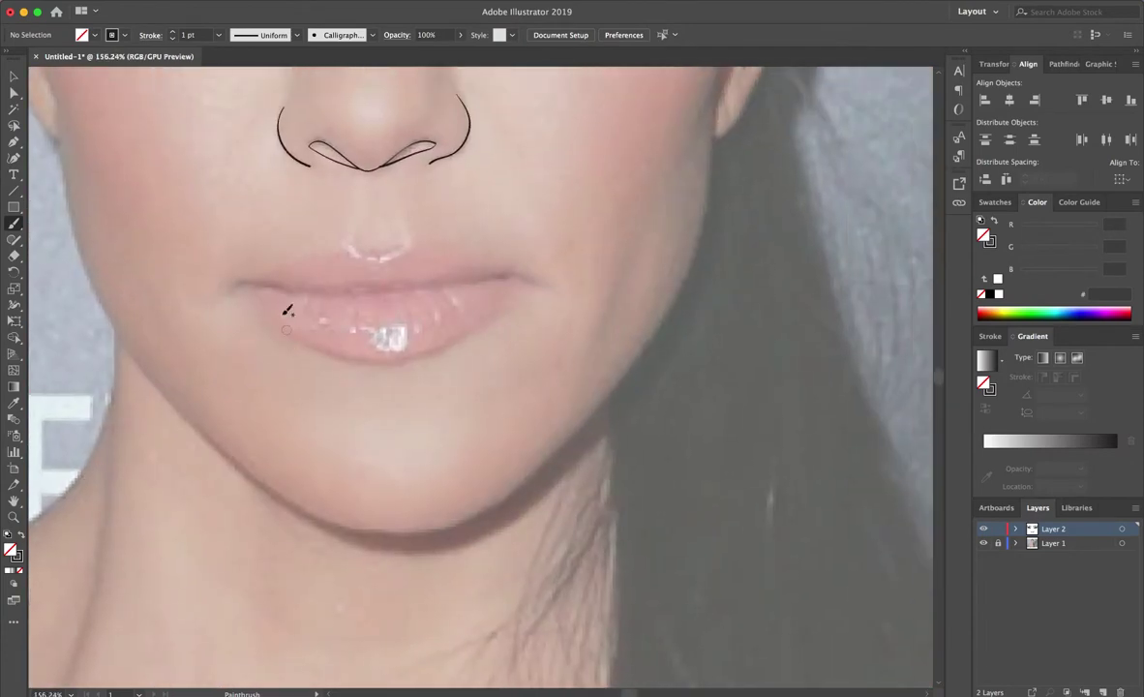
left_click_drag(362, 287, 524, 277)
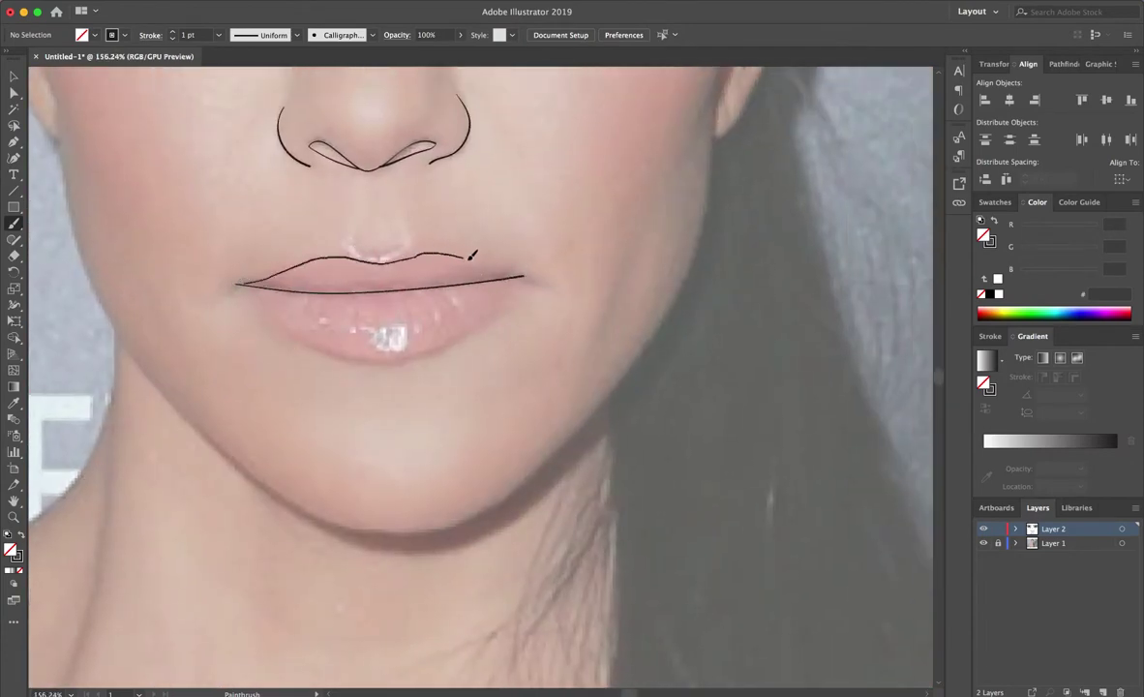
left_click_drag(445, 348, 524, 276)
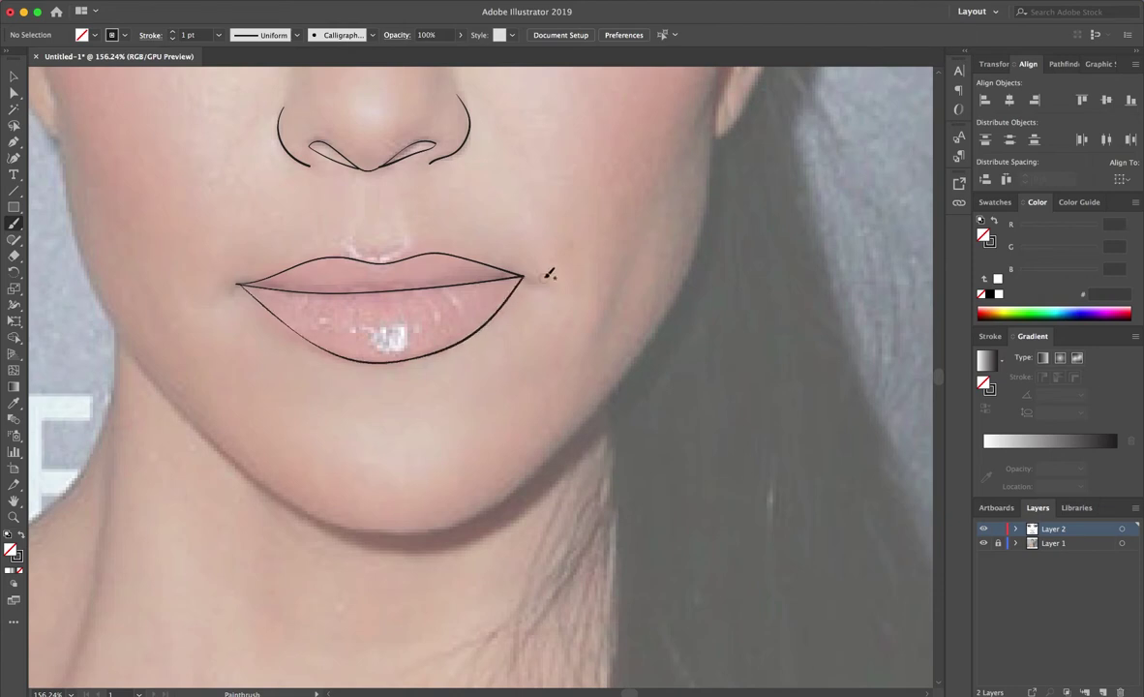
scroll(542, 264, "up", 5)
- Select the lip paths' corner anchors so the strokes meet cleanly
key("v")
left_click(289, 426)
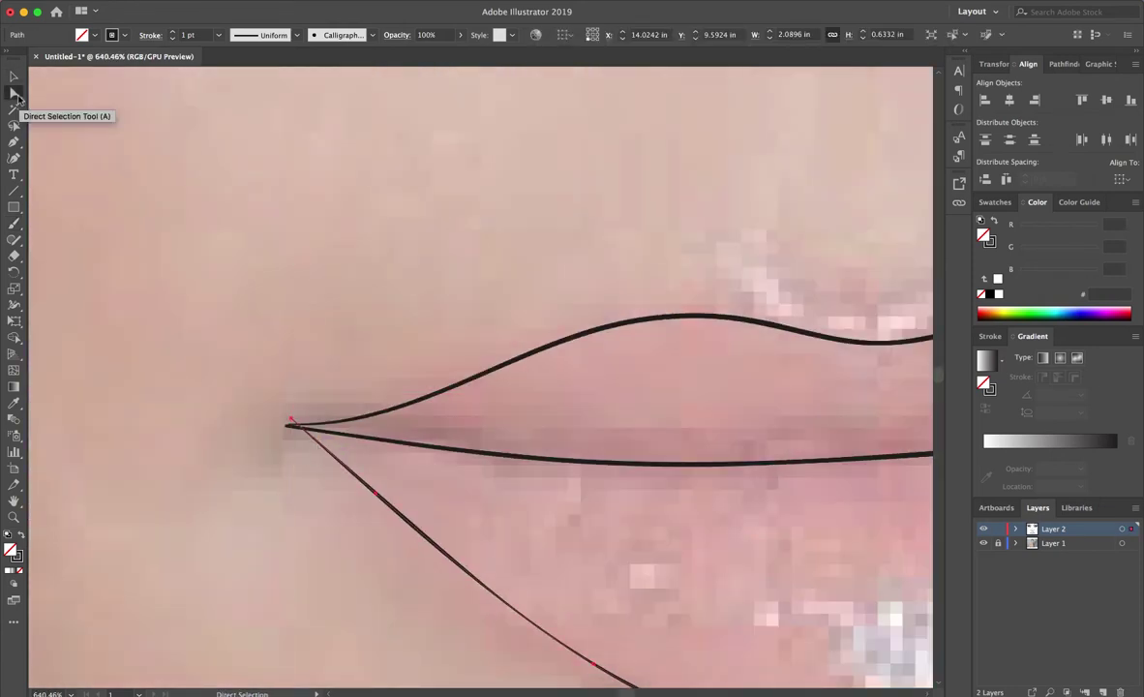
left_click(13, 92)
left_click(289, 429)
scroll(294, 433, "up", 5)
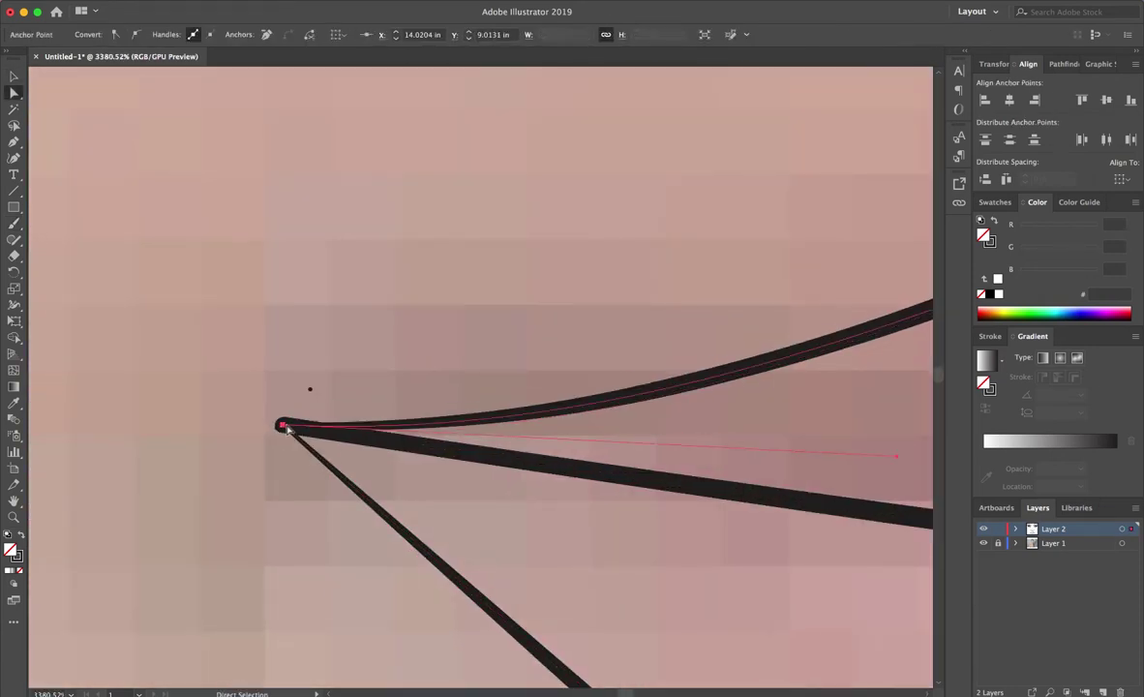
scroll(312, 394, "down", 5)
scroll(659, 377, "up", 5)
left_click(659, 376)
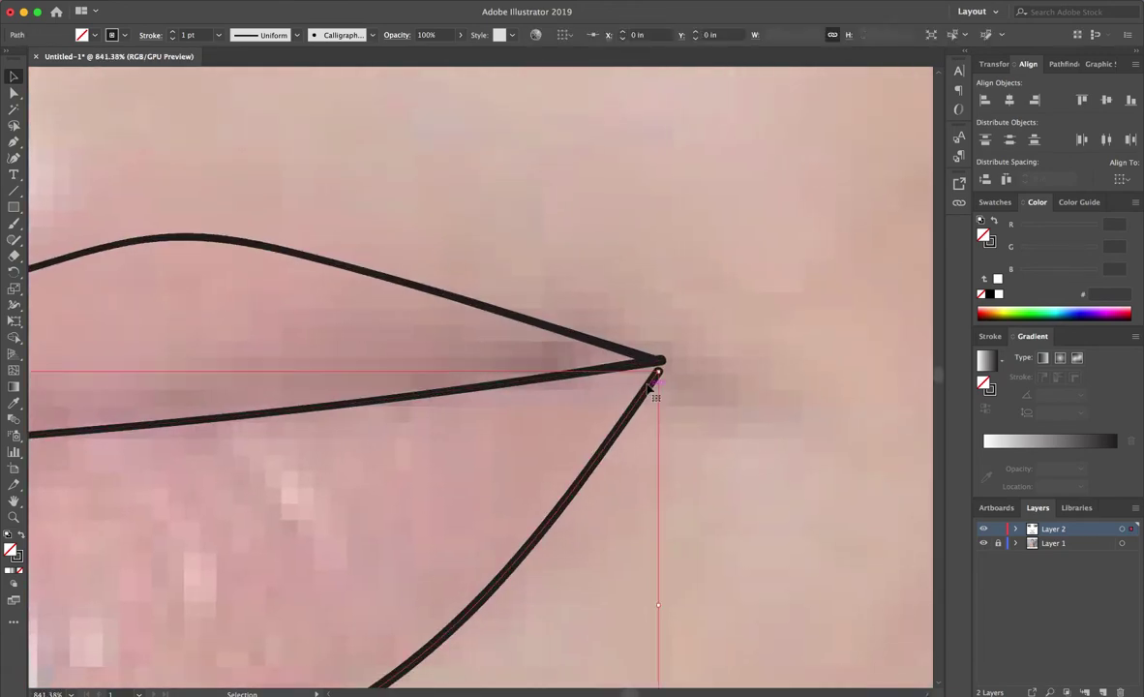
scroll(659, 375, "down", 5)
scroll(657, 409, "down", 3)
- Trace the whole face outline with a pointed hairline dip
left_click(605, 437)
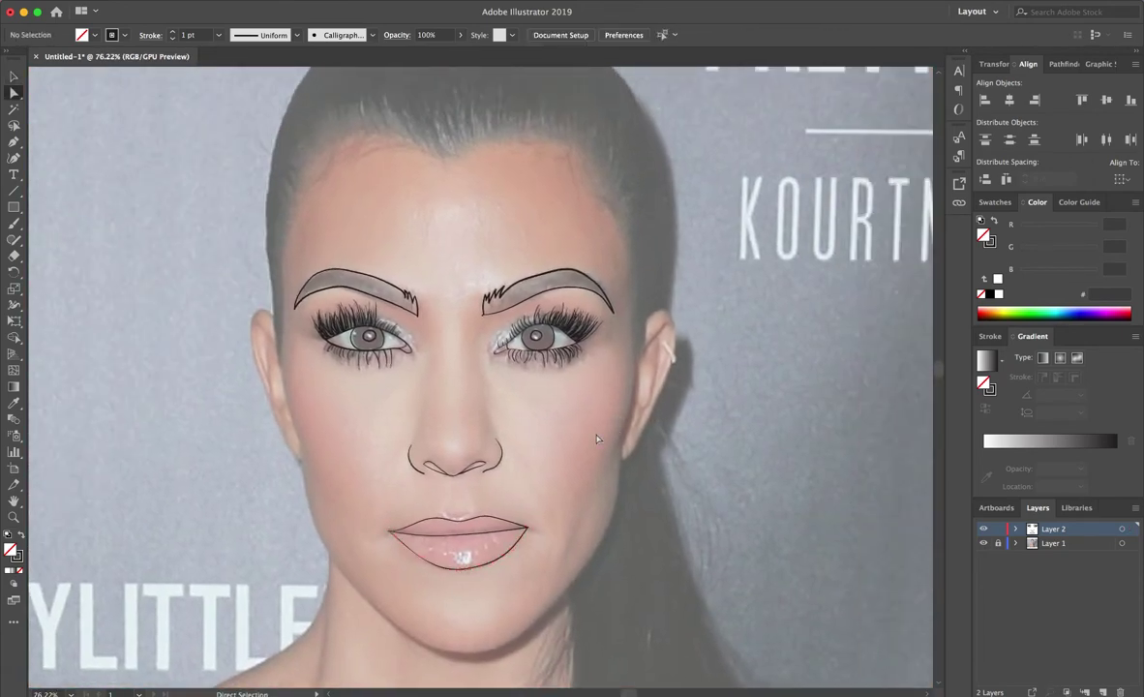
key("b")
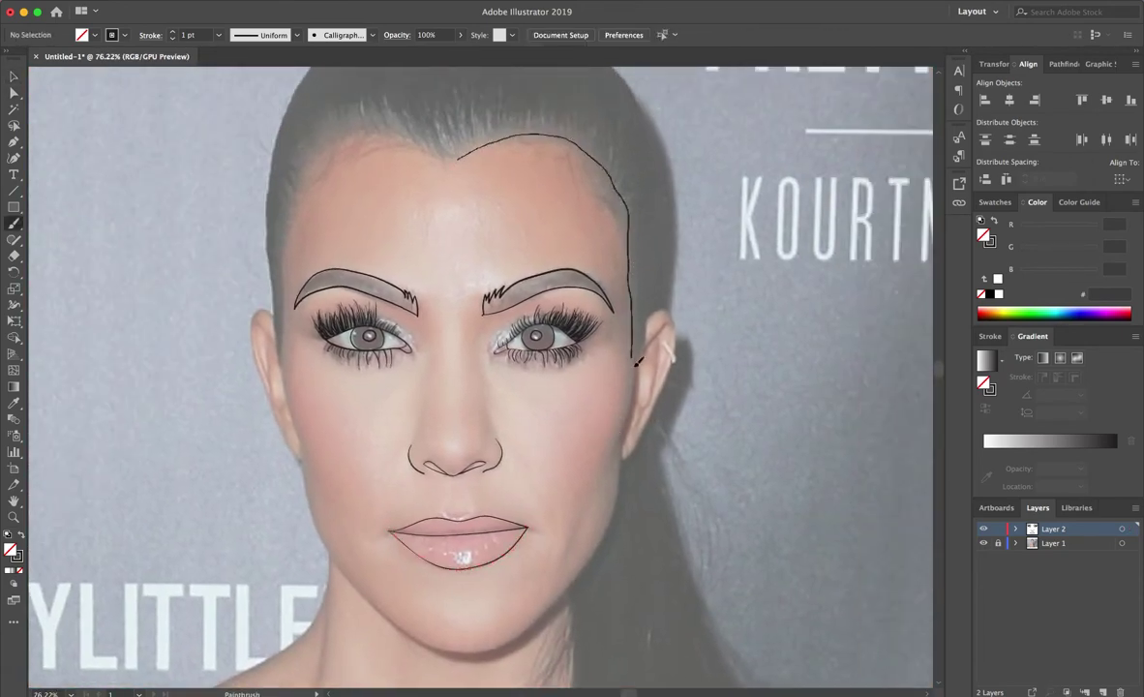
left_click_drag(609, 518, 600, 534)
key("ctrl+z")
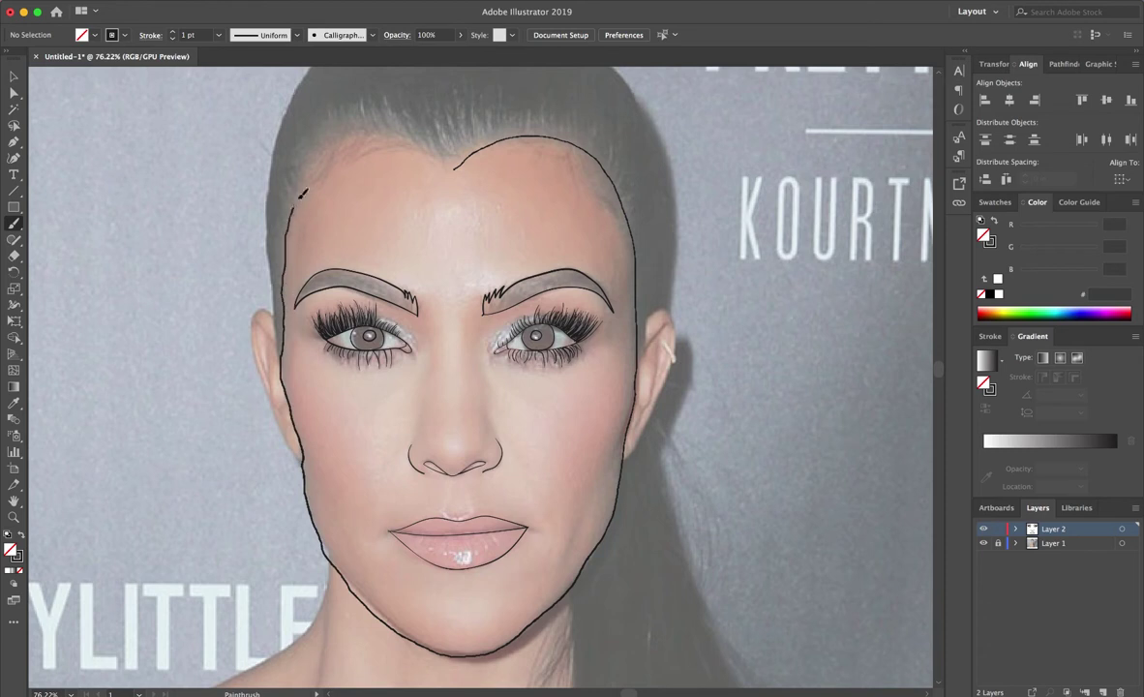
left_click_drag(441, 153, 455, 167)
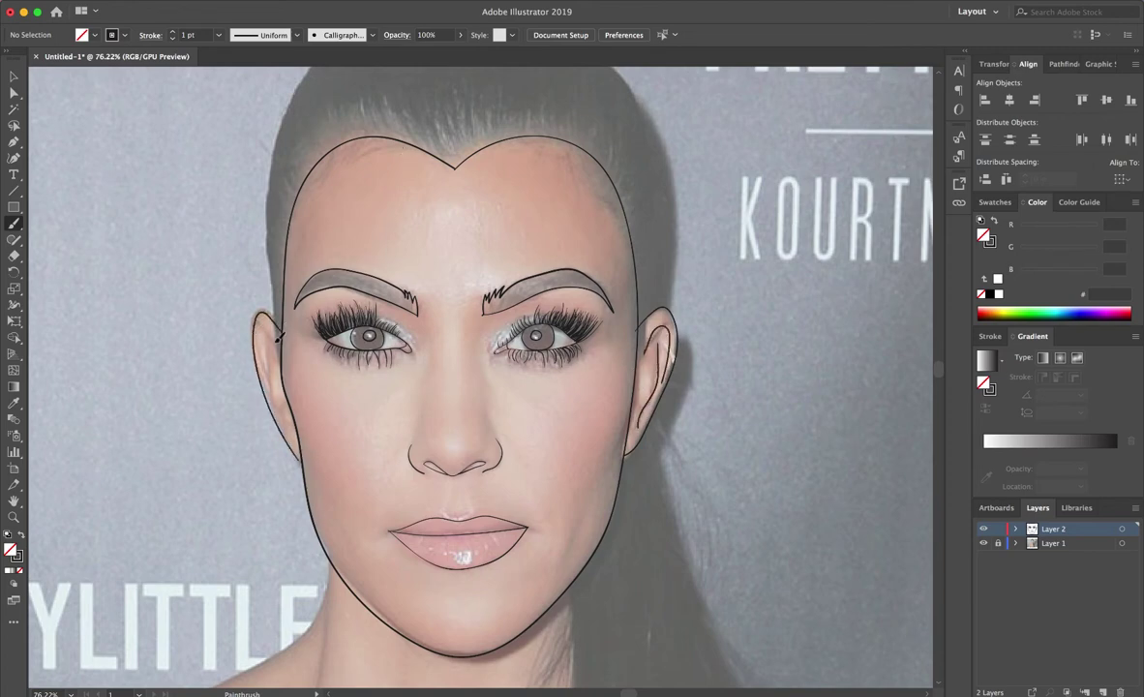
- Draw the left ear's inner line and pick its end anchor with Direct Selection
left_click_drag(262, 323, 288, 398)
scroll(256, 480, "up", 5)
scroll(256, 480, "up", 5)
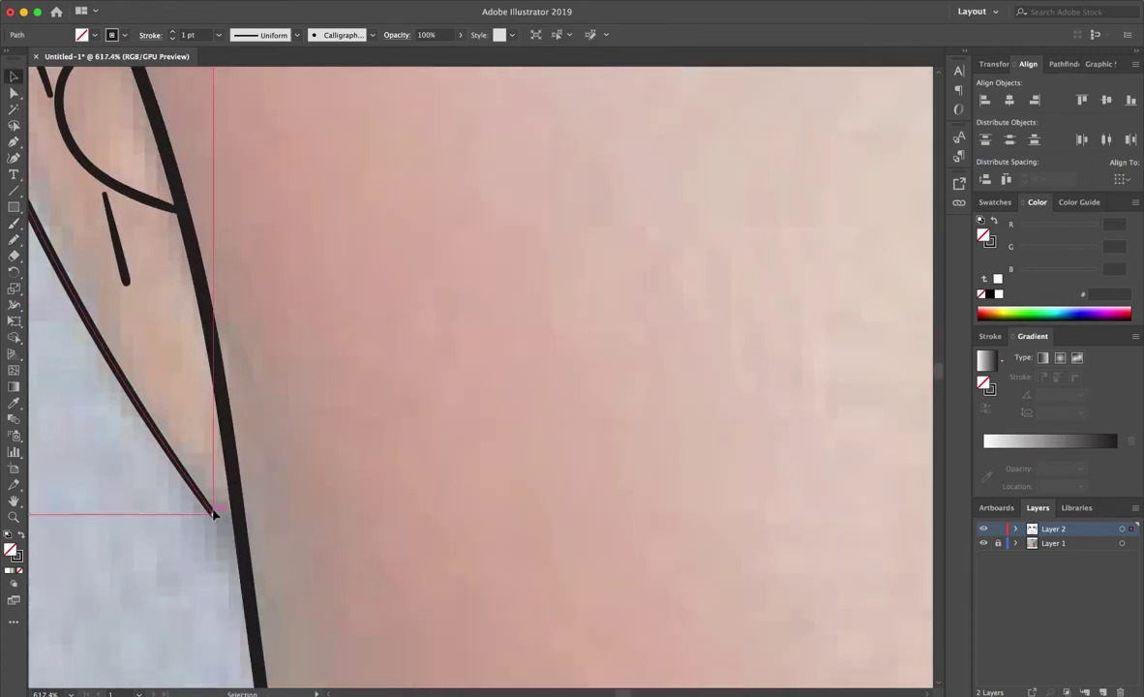
key("a")
left_click(235, 524)
- Outline the top of the hair over the head
scroll(236, 524, "down", 3)
scroll(238, 529, "down", 3)
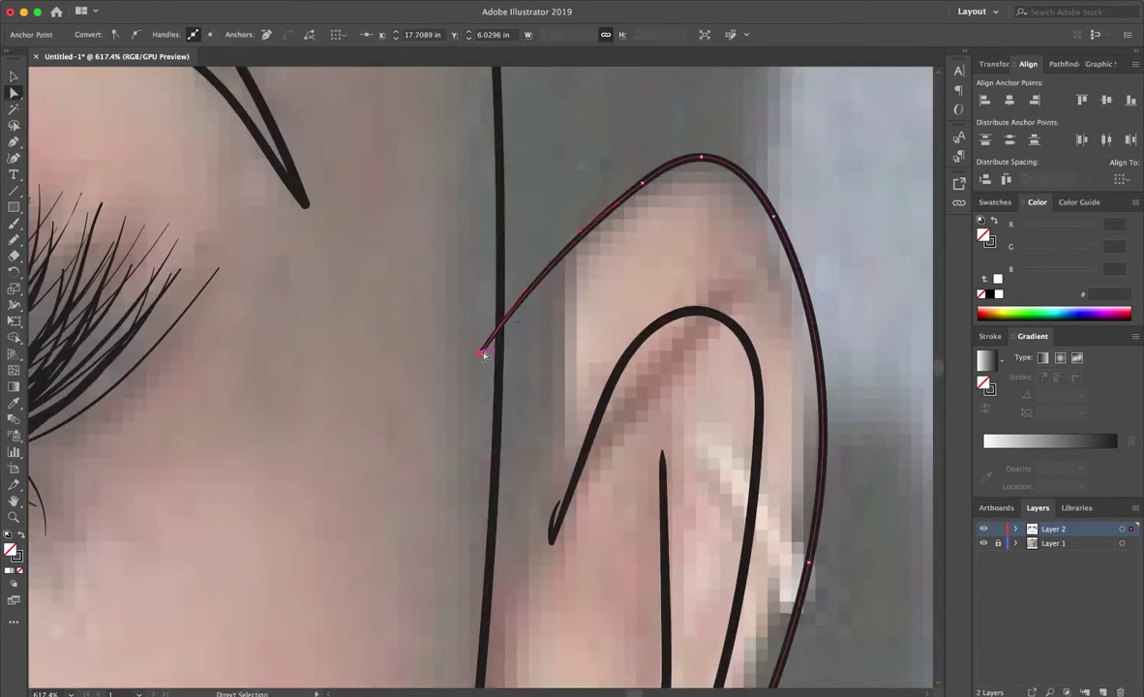
scroll(484, 348, "down", 3)
scroll(498, 334, "down", 3)
scroll(499, 334, "right", 3)
scroll(498, 334, "up", 1)
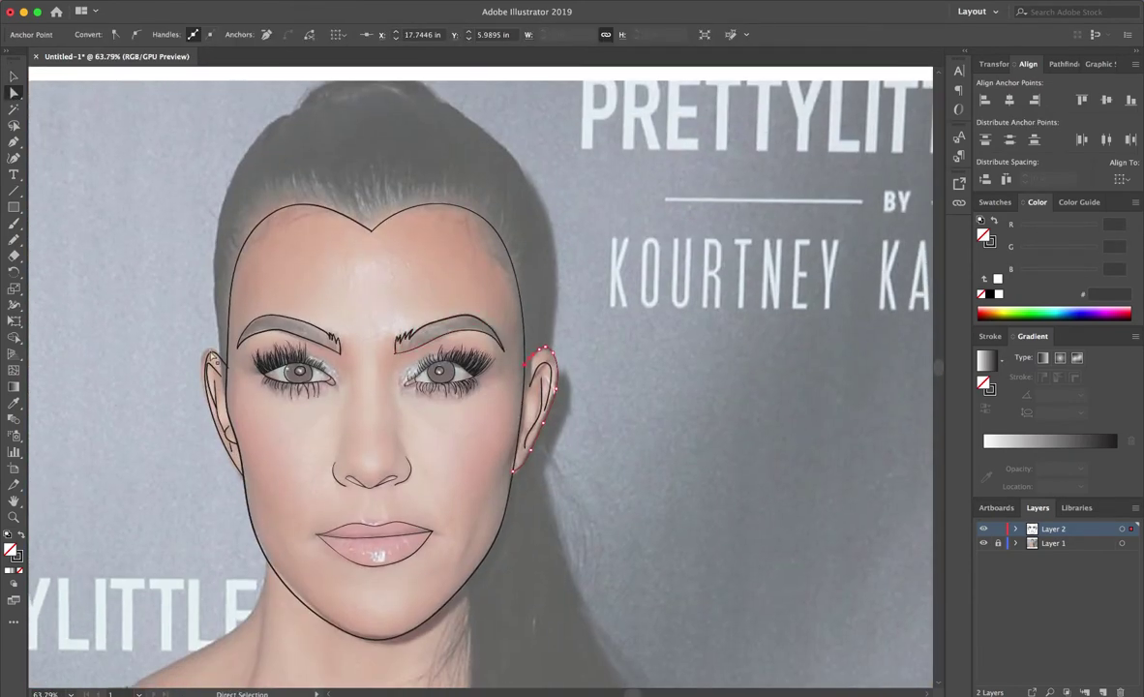
key("b")
mouse_move(223, 355)
left_mouse_down()
mouse_move(518, 152)
mouse_move(523, 312)
left_mouse_up()
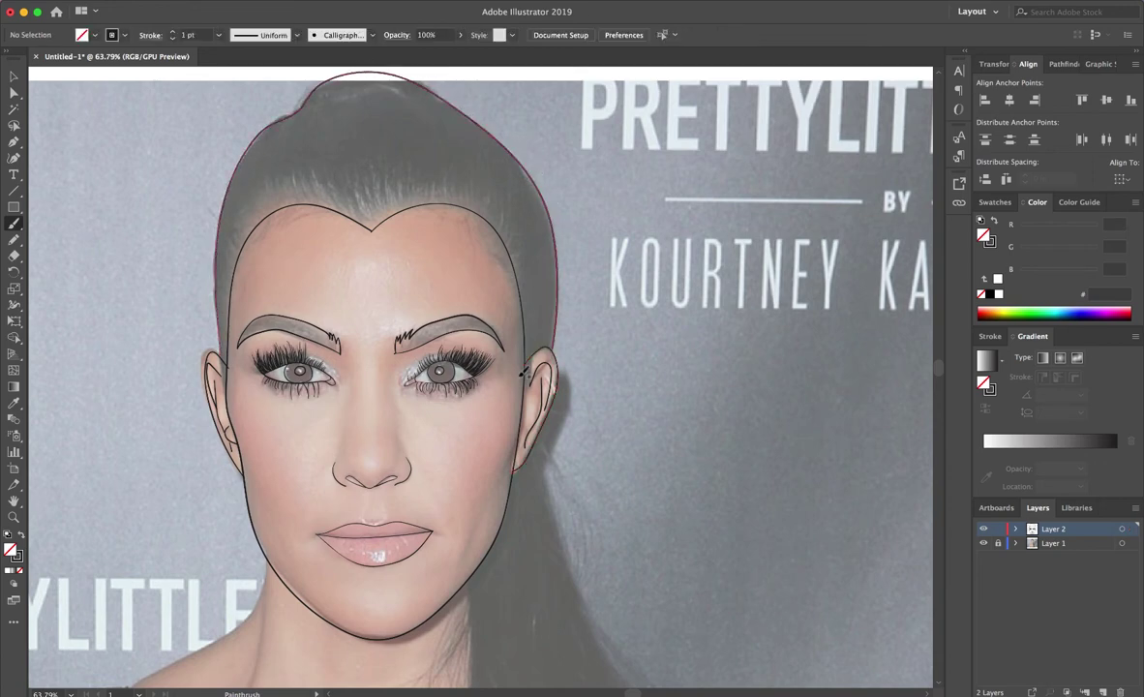
- Paint the neck, shoulder, jagged ponytail and collarbone lines, then hide Layer 1
scroll(447, 268, "down", 5)
mouse_move(240, 303)
left_mouse_down()
mouse_move(153, 401)
mouse_move(94, 436)
left_mouse_up()
mouse_move(512, 217)
left_mouse_down()
mouse_move(586, 441)
mouse_move(465, 460)
mouse_move(434, 388)
mouse_move(431, 325)
left_mouse_up()
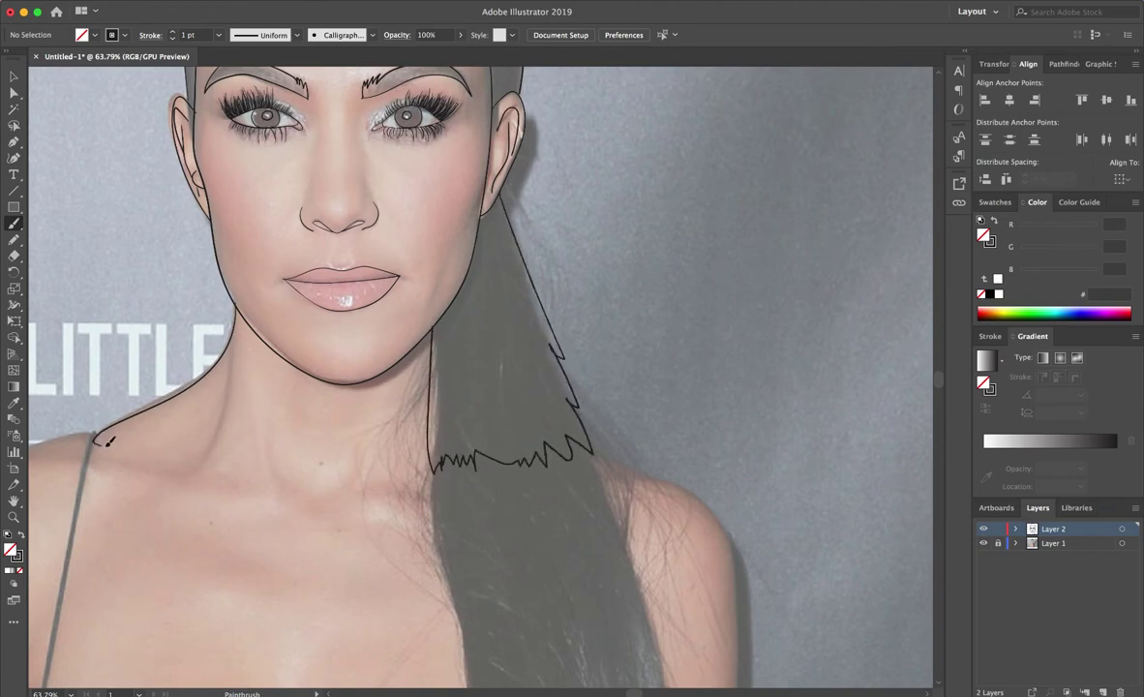
left_click_drag(94, 440, 431, 447)
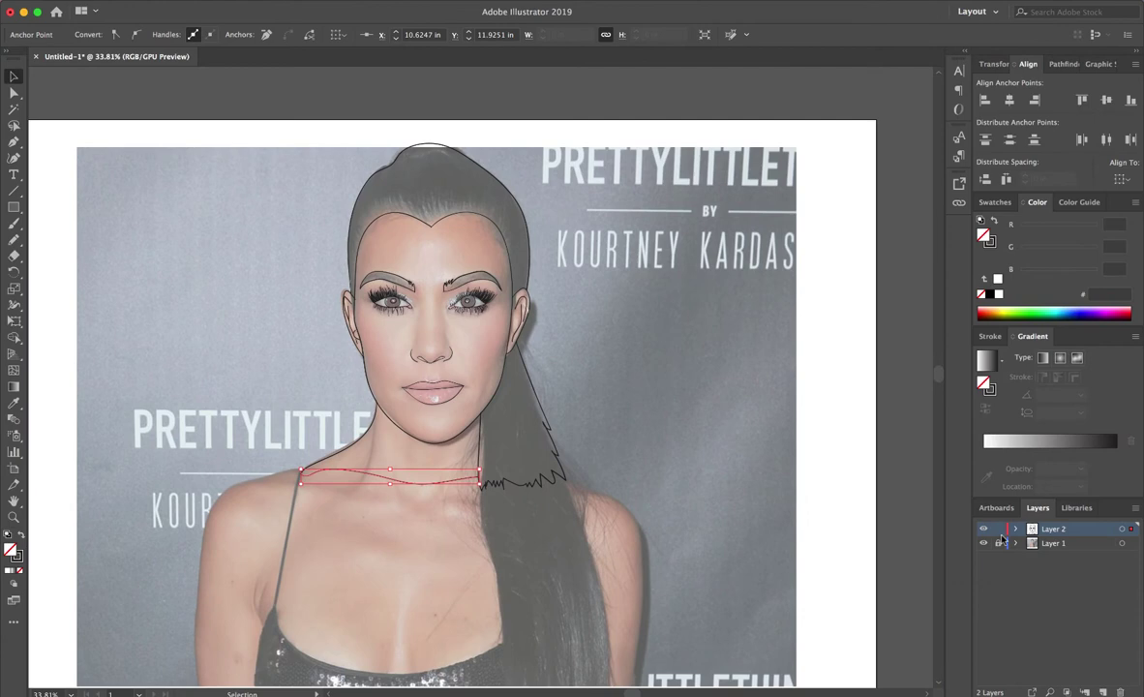
left_click(983, 543)
left_click(984, 543)
left_click(984, 543)
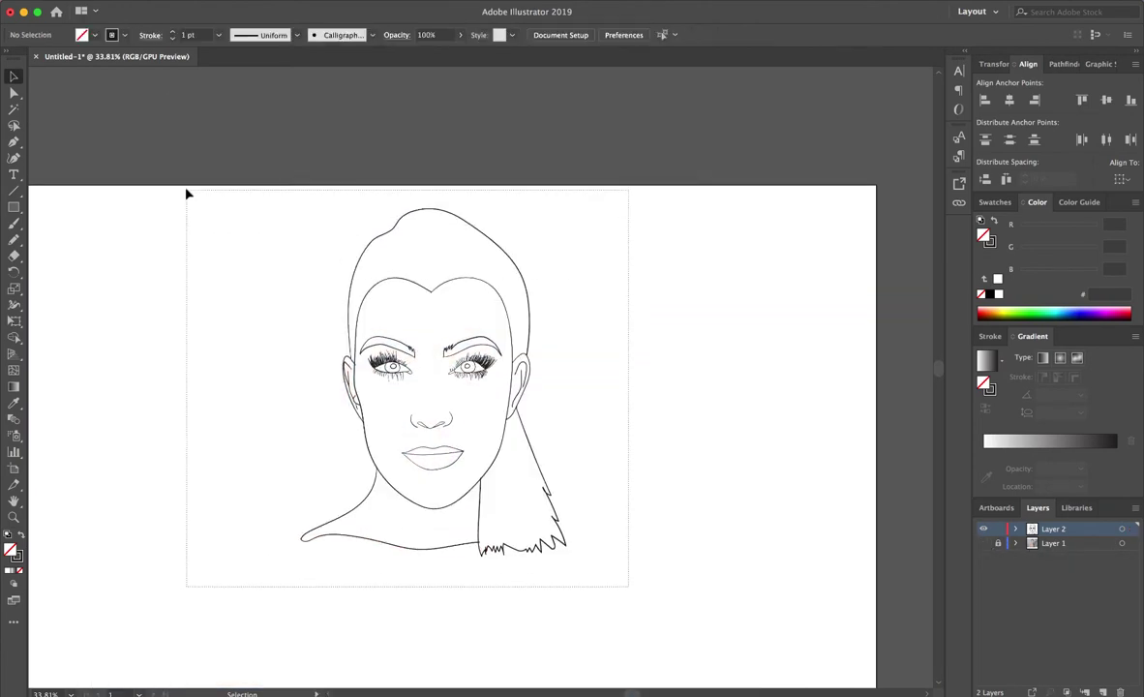
- Select the entire drawing and bring up its context options, then dismiss them
key("super+a")
right_click(416, 280)
right_click(402, 282)
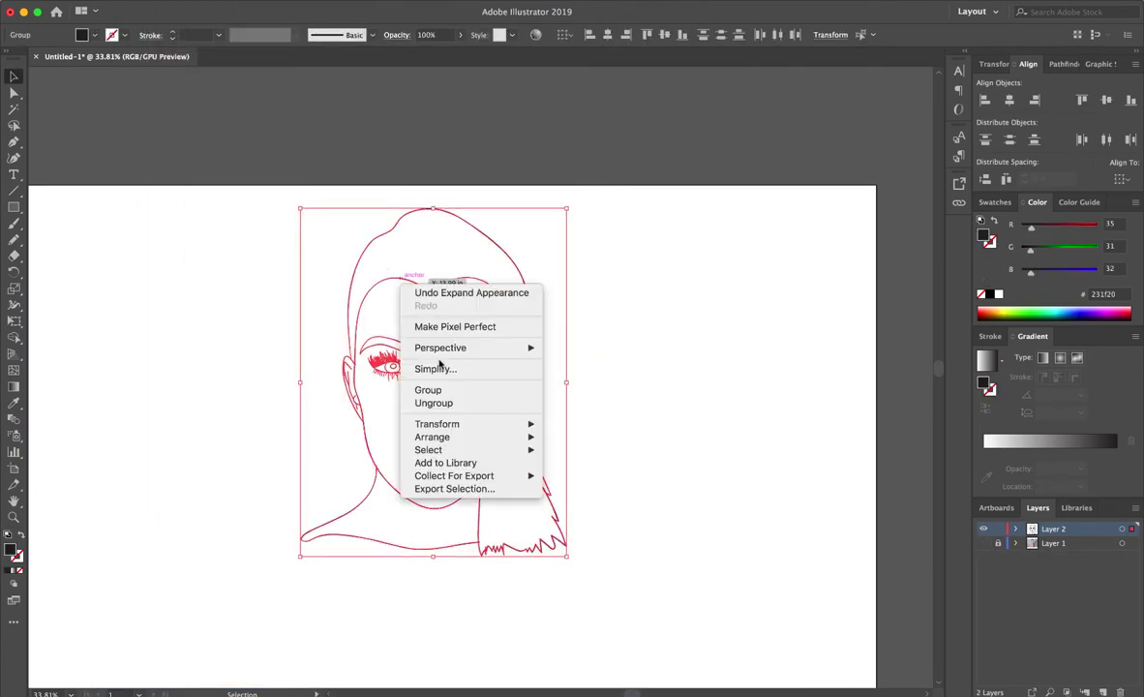
left_click(598, 370)
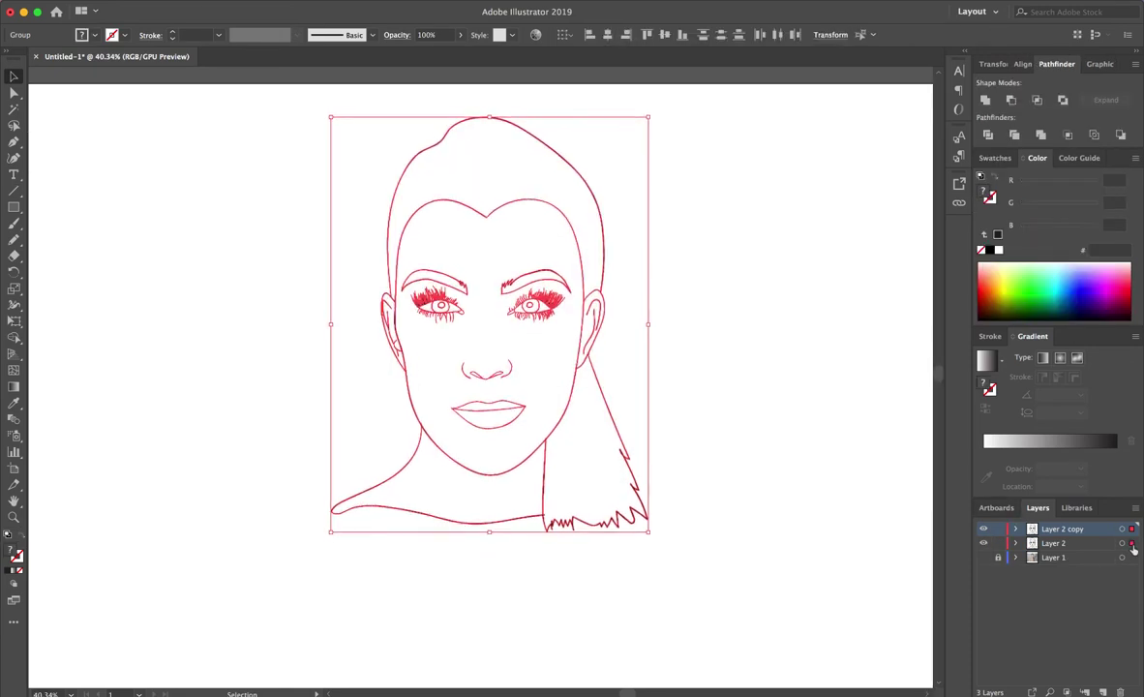
- Cover the face with a large rectangle filled with peach skin tone edb59d
left_click(1131, 543)
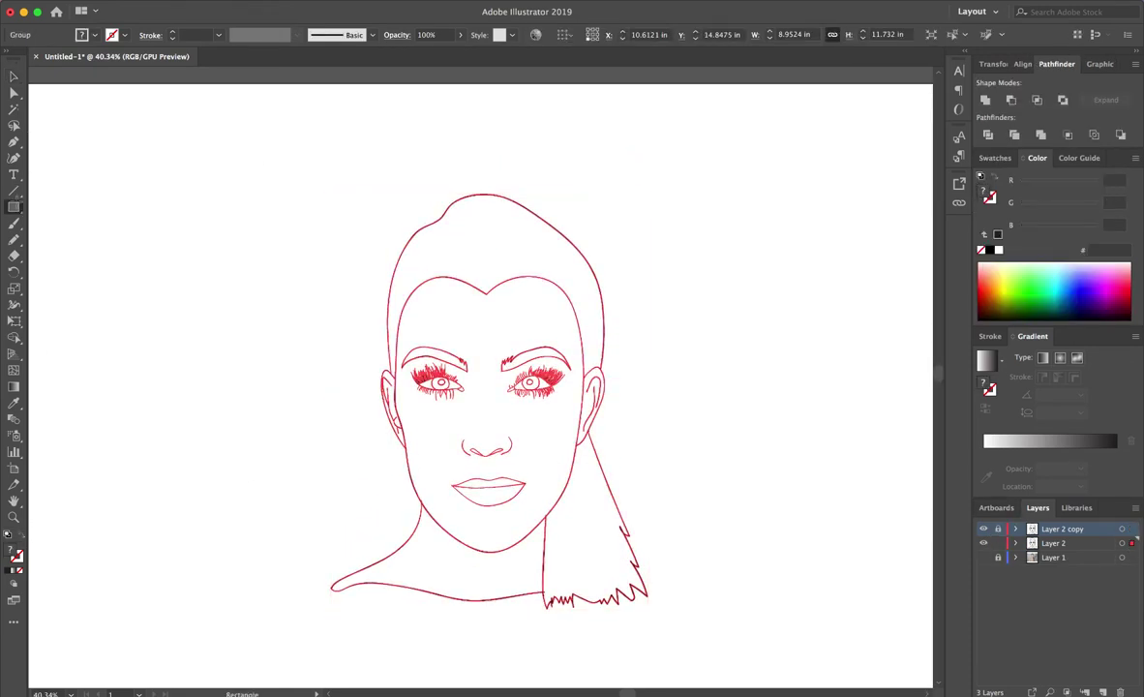
left_click_drag(256, 162, 701, 658)
double_click(14, 550)
left_click(205, 258)
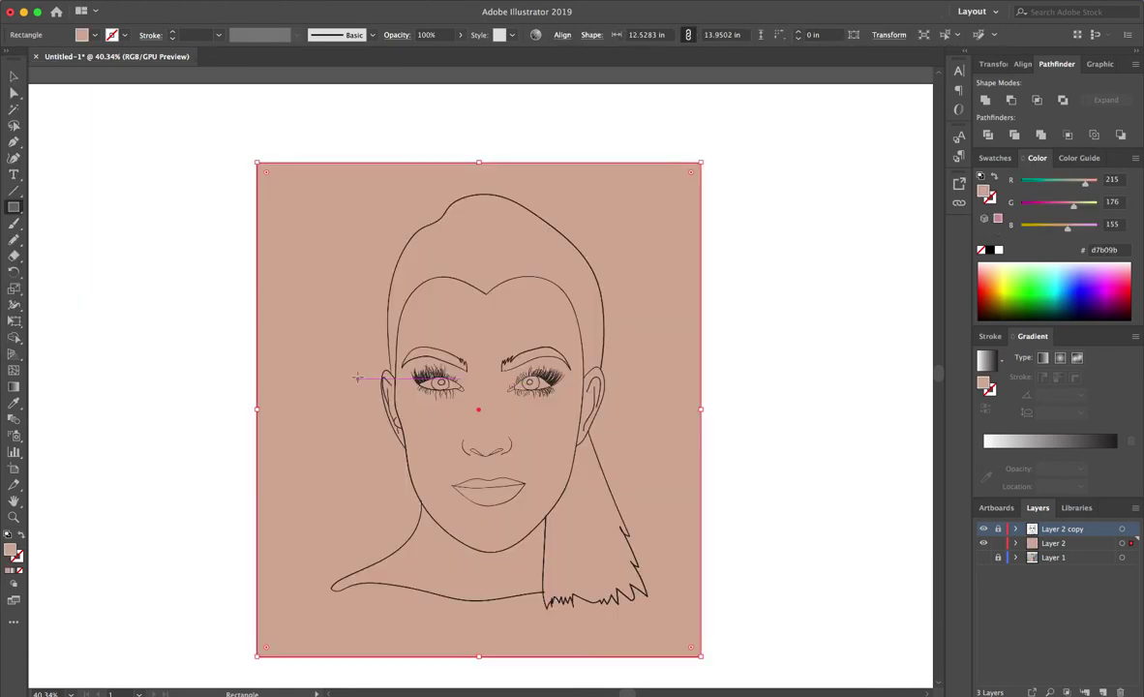
left_click(65, 110)
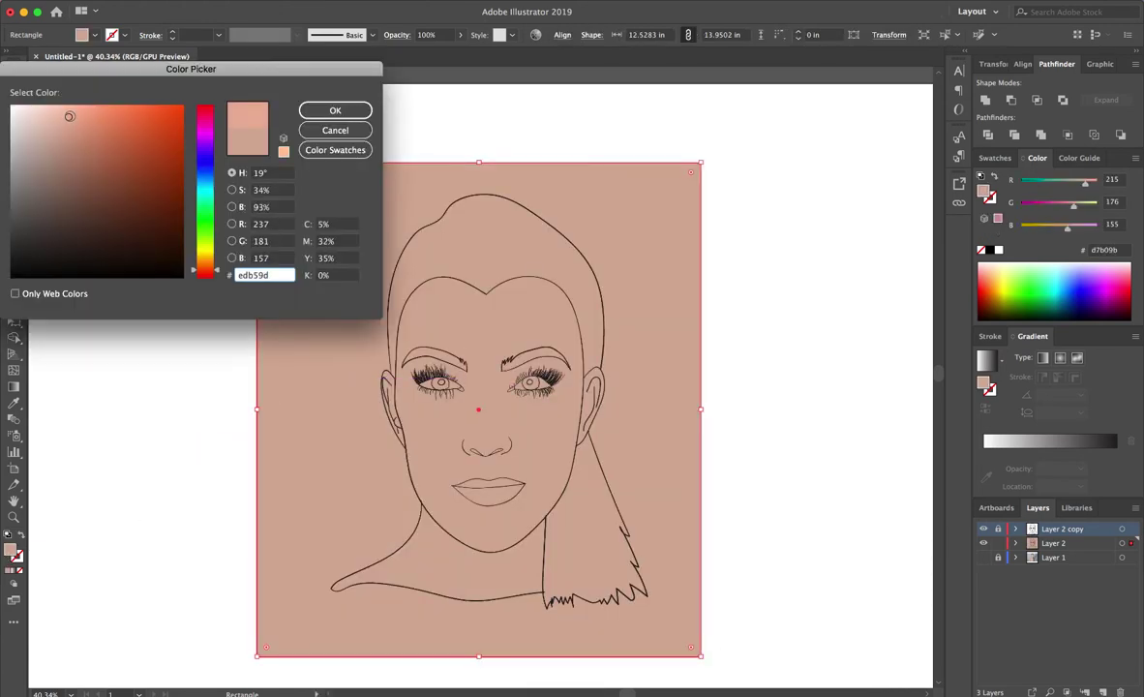
left_click(335, 111)
- Select the face drawing group and bring up its context menu
key("v")
left_click(577, 439)
right_click(655, 284)
- Isolate the face group and fill the eyebrows and pupils near-black
left_click(695, 380)
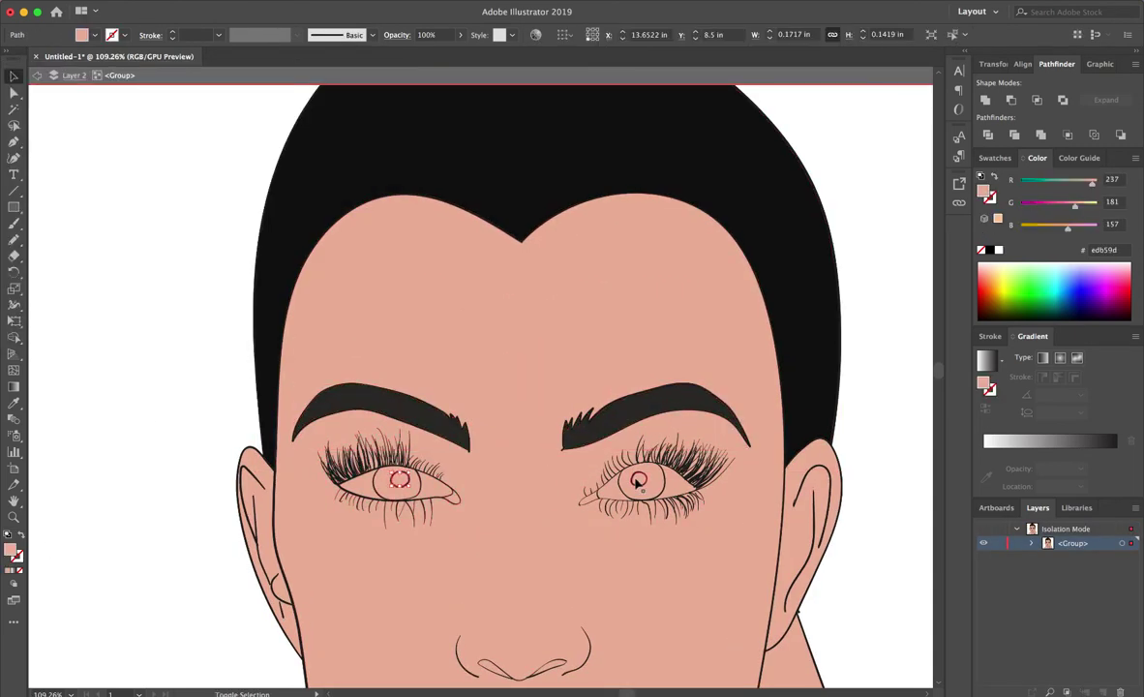
left_click(638, 482, "shift")
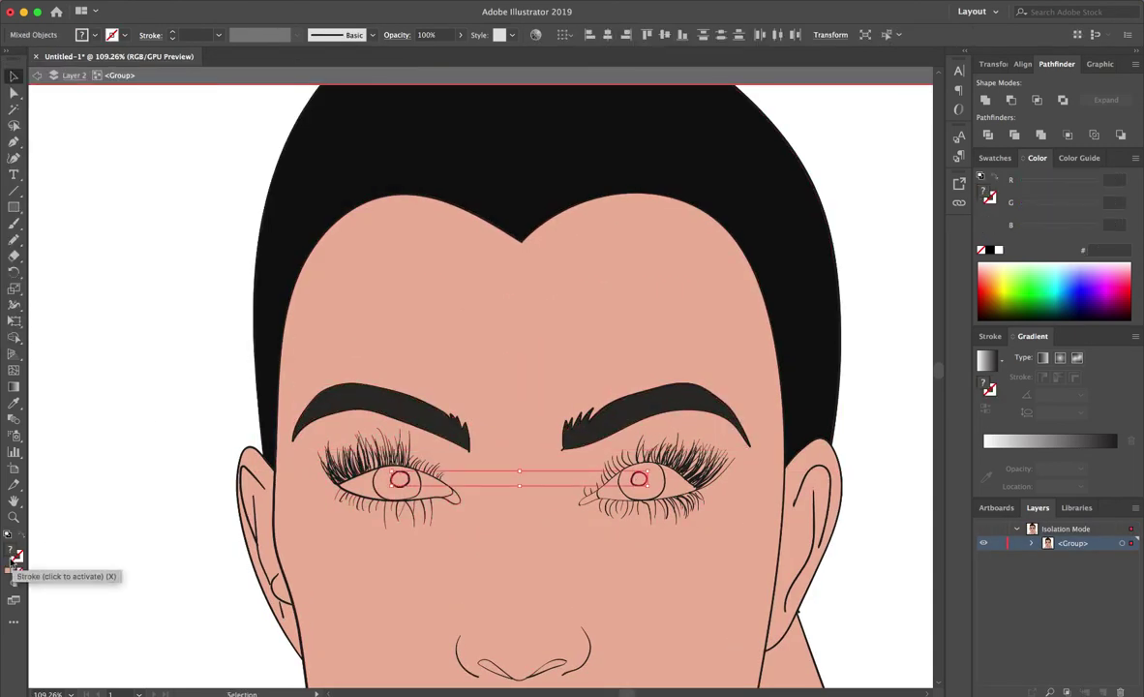
double_click(11, 550)
left_click(159, 212)
left_click(335, 111)
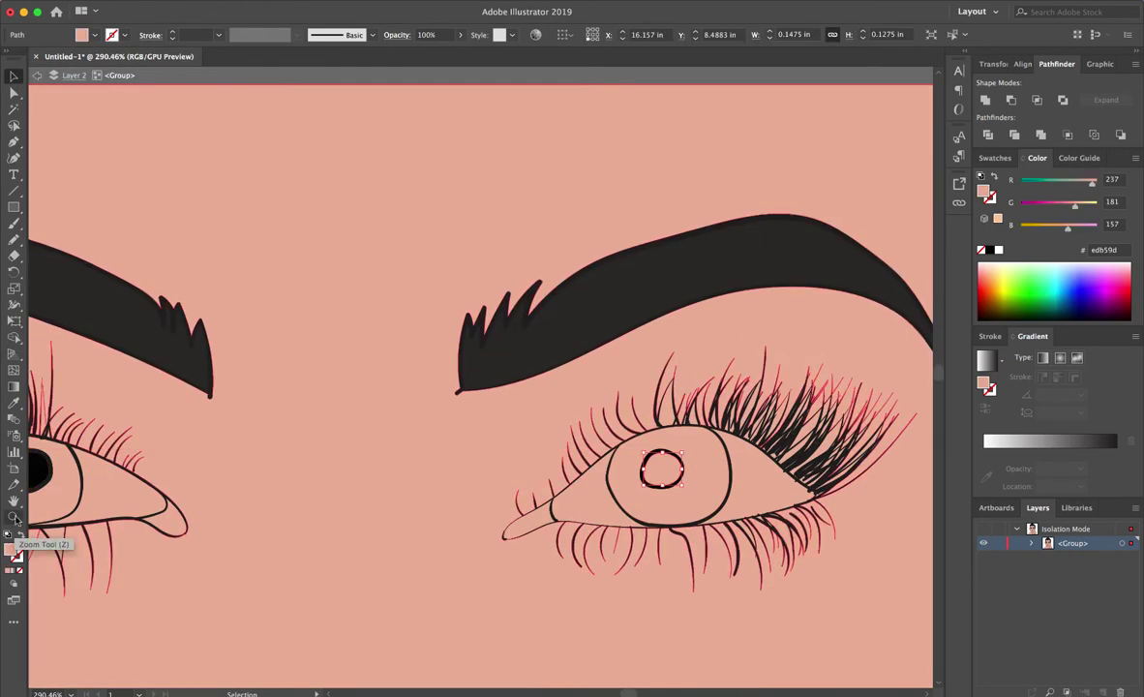
- Fill the eye whites with a light colour and both irises dark brown
left_click(641, 465)
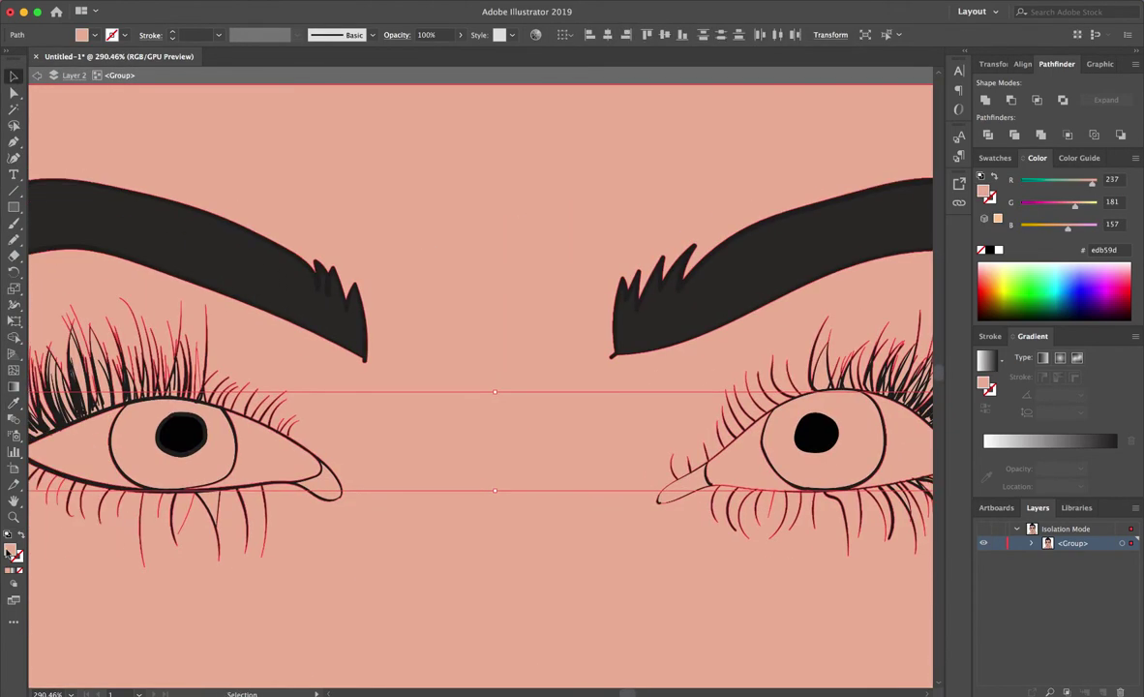
double_click(12, 550)
left_click(335, 111)
left_click(207, 468)
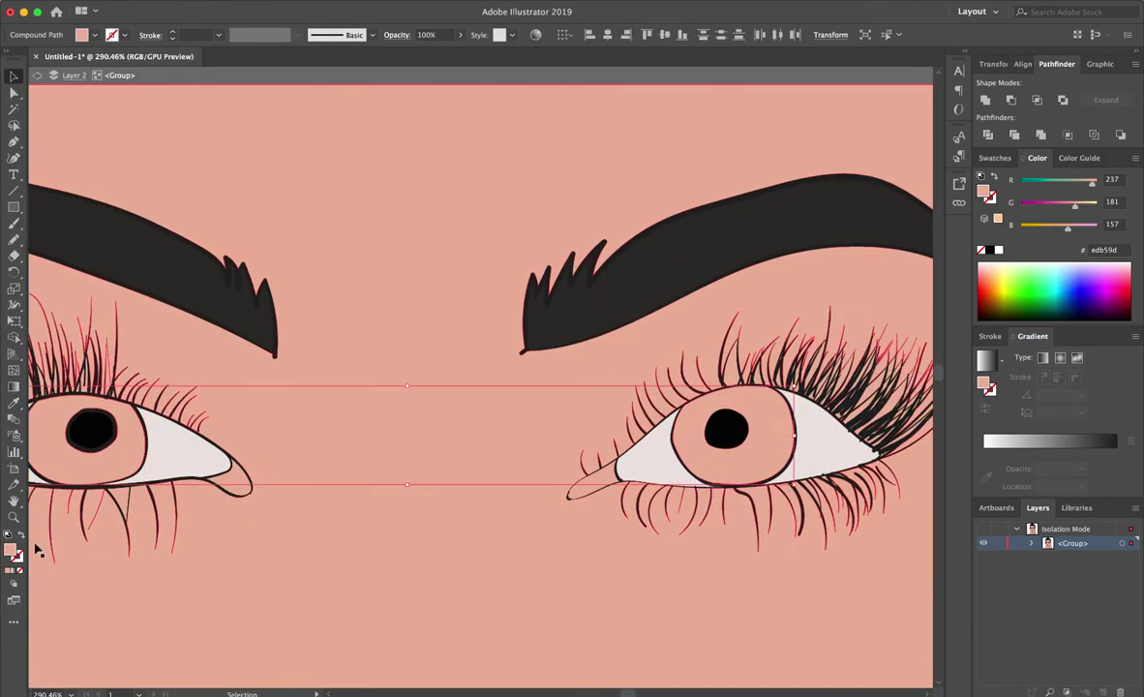
double_click(11, 549)
left_click(204, 267)
left_click(119, 215)
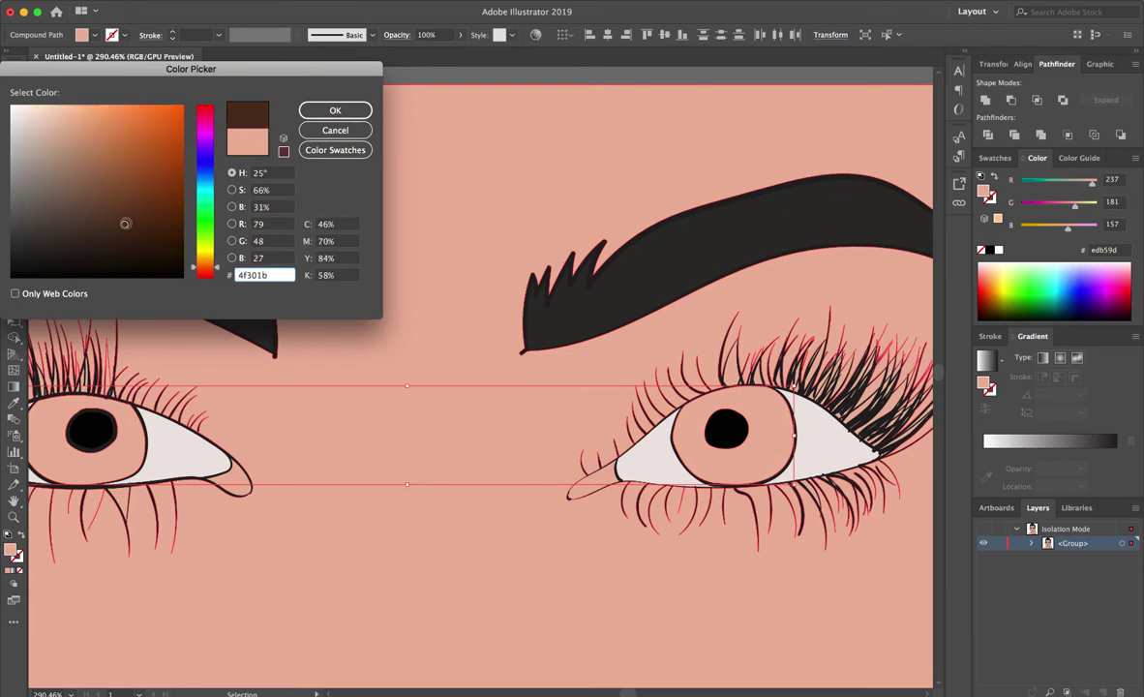
left_click(335, 110)
- Fill the inner eye corners soft pink and zoom out to the whole face
left_click(230, 474)
double_click(12, 549)
left_click(217, 276)
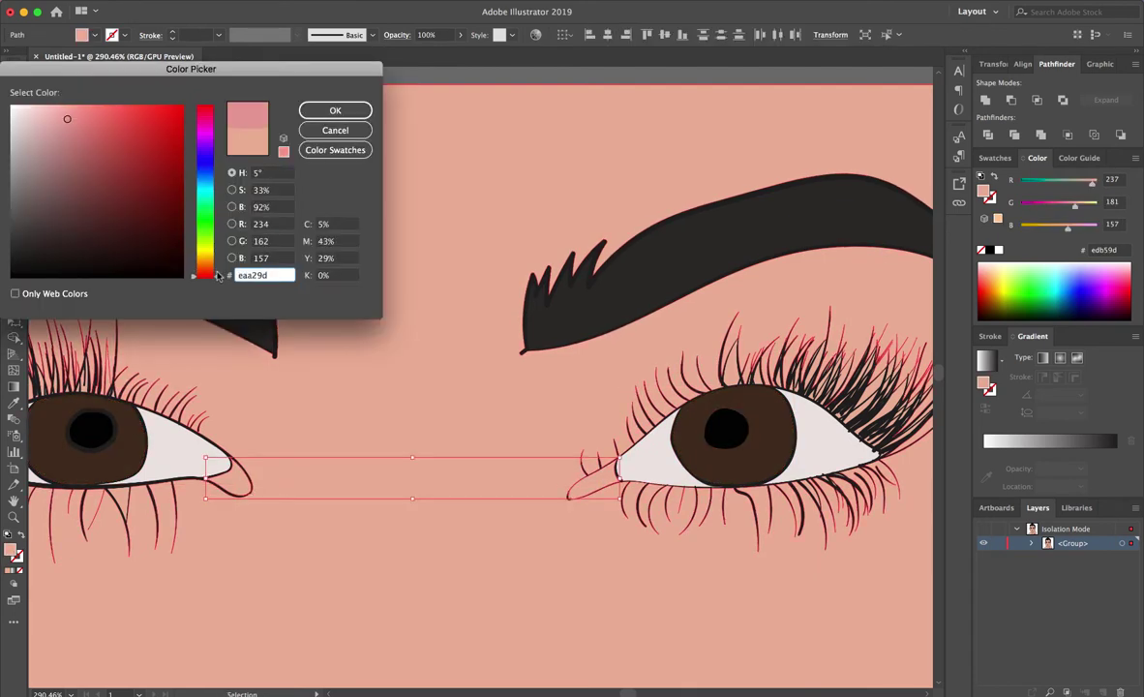
left_click(80, 111)
left_click(323, 114)
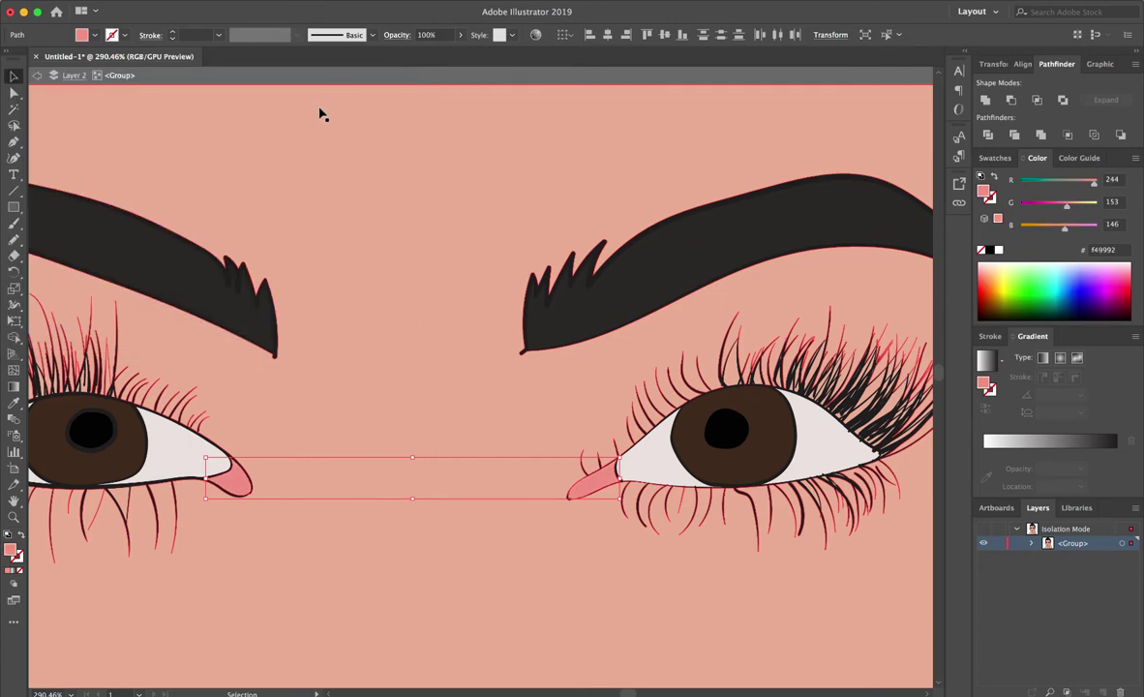
key("super+0")
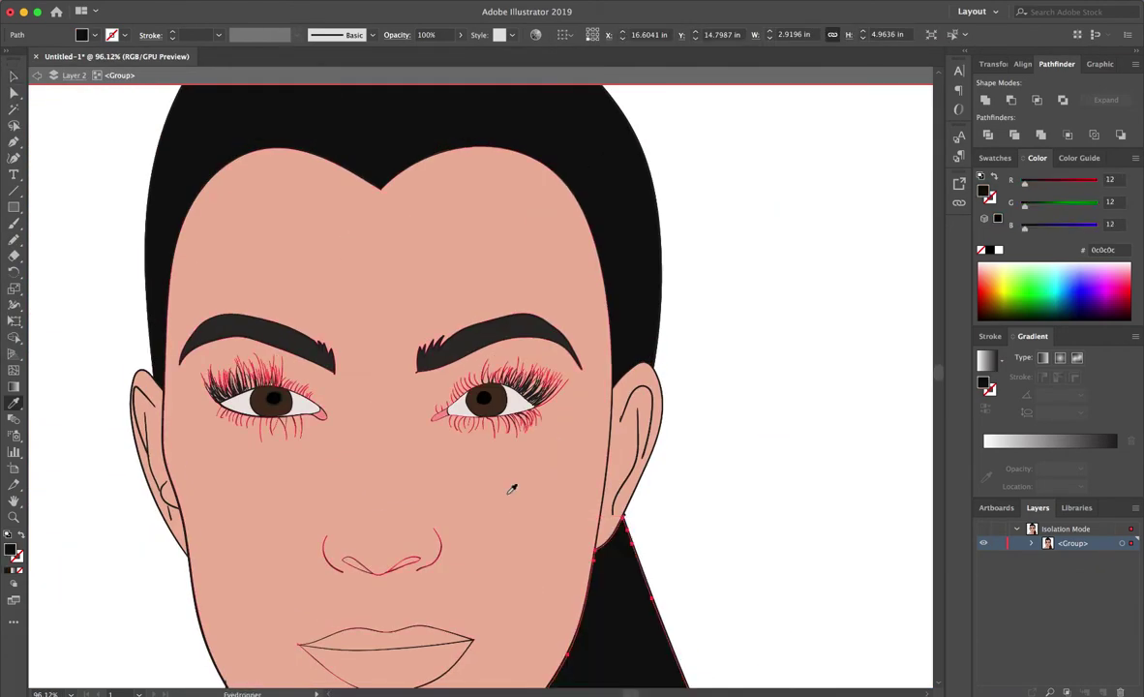
- Fill the lower lip with peach-pink ef9a89
scroll(455, 471, "down", 2)
left_click(406, 417)
double_click(16, 552)
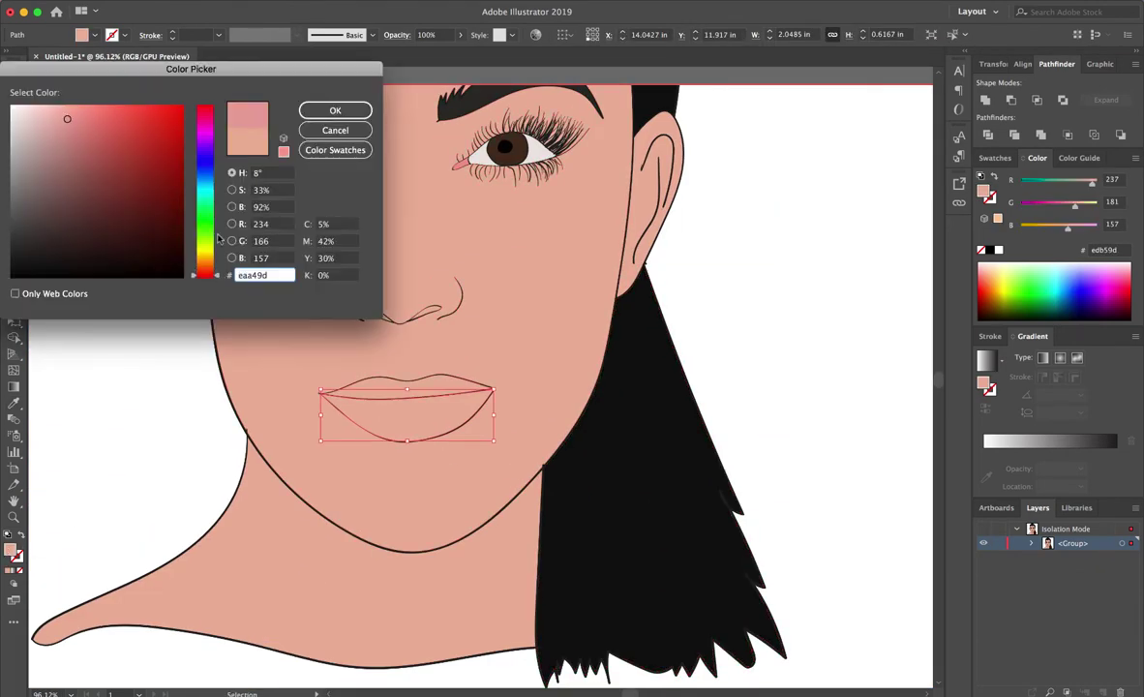
left_click(218, 118)
left_click(61, 118)
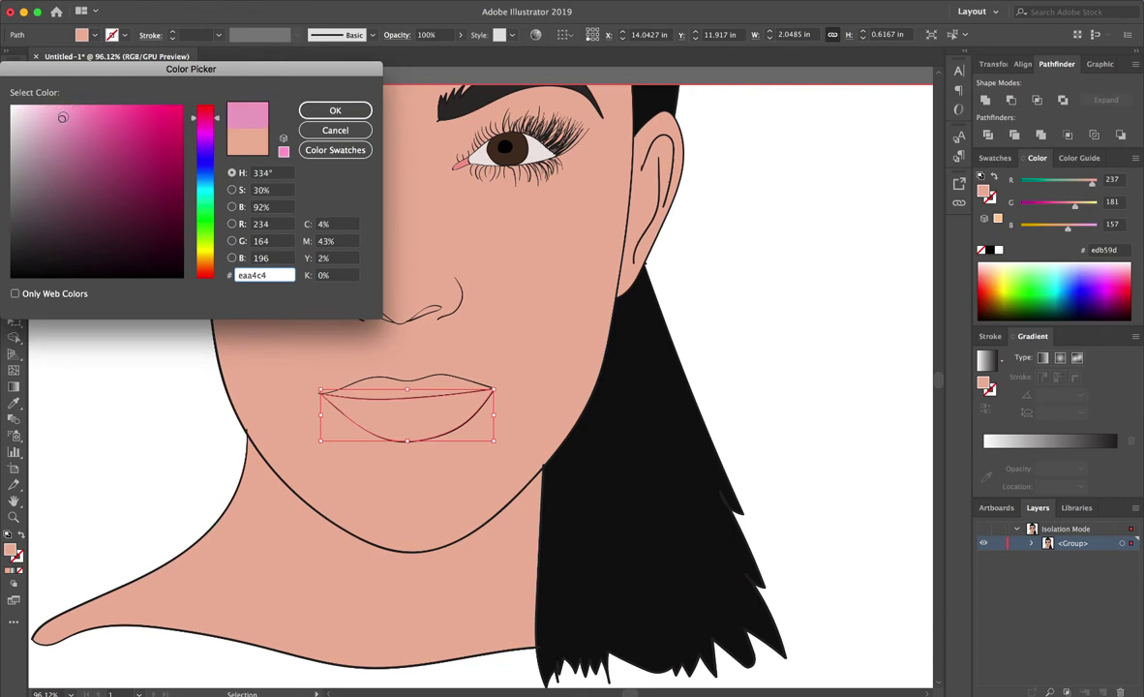
left_click_drag(206, 118, 217, 274)
left_click(75, 108)
left_click_drag(83, 109, 81, 115)
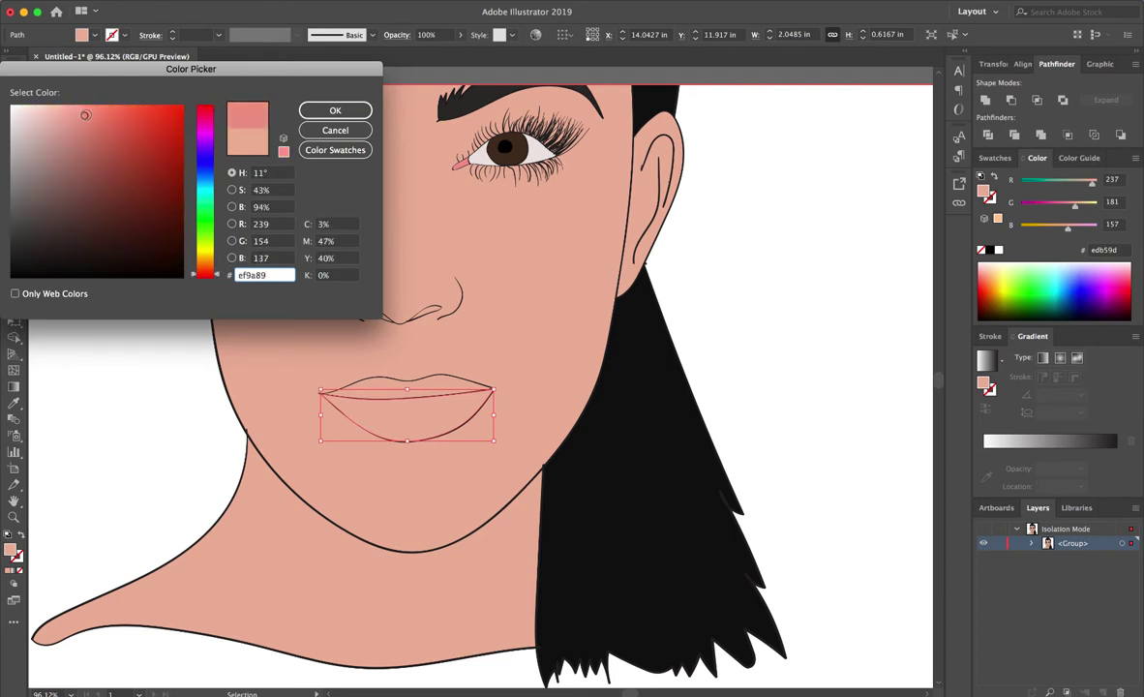
key("Return")
- Apply the same lip colour to the upper lip with the Eyedropper and exit isolation mode
left_click(435, 380)
key("i")
scroll(626, 406, "down", 5)
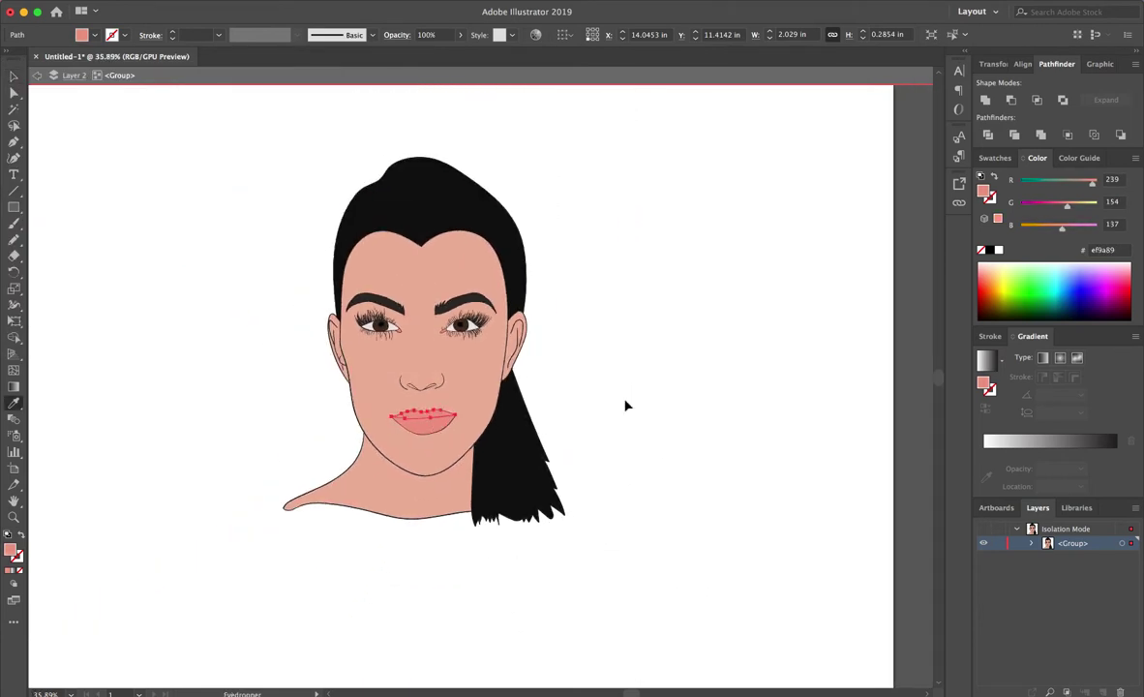
key("v")
left_click(625, 405)
double_click(842, 541)
- Show the reference photo and nudge it to line up under the outline
left_click_drag(984, 543, 985, 560)
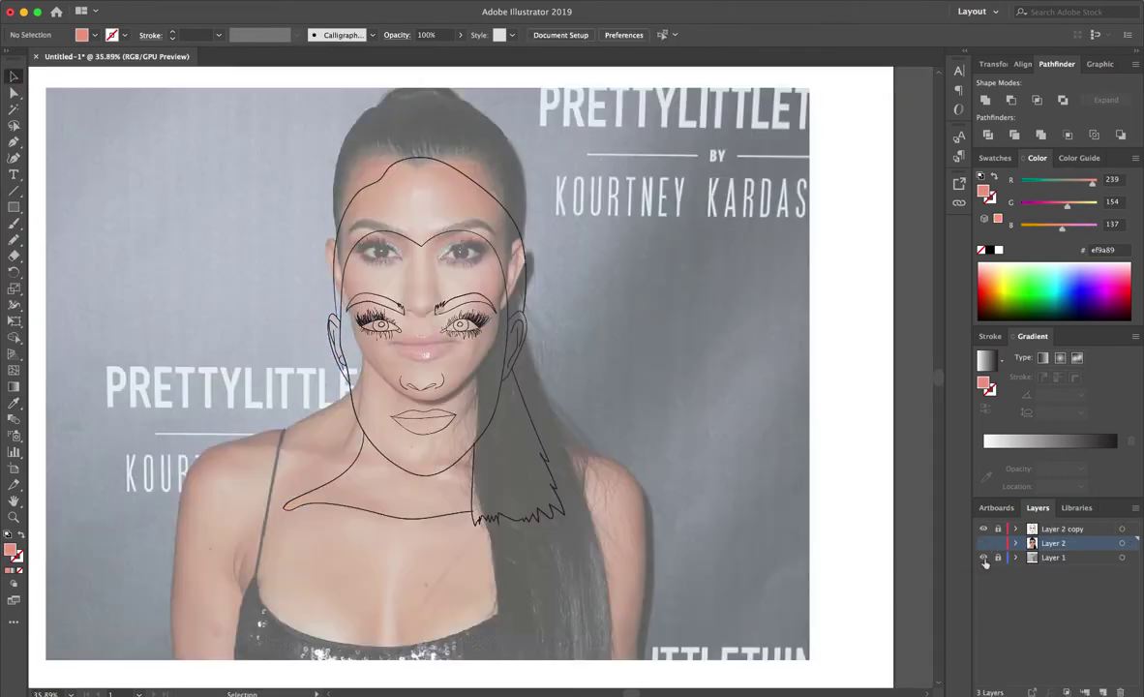
left_click(1122, 557)
key("shift+Down")
key("shift+Down")
key("shift+Down")
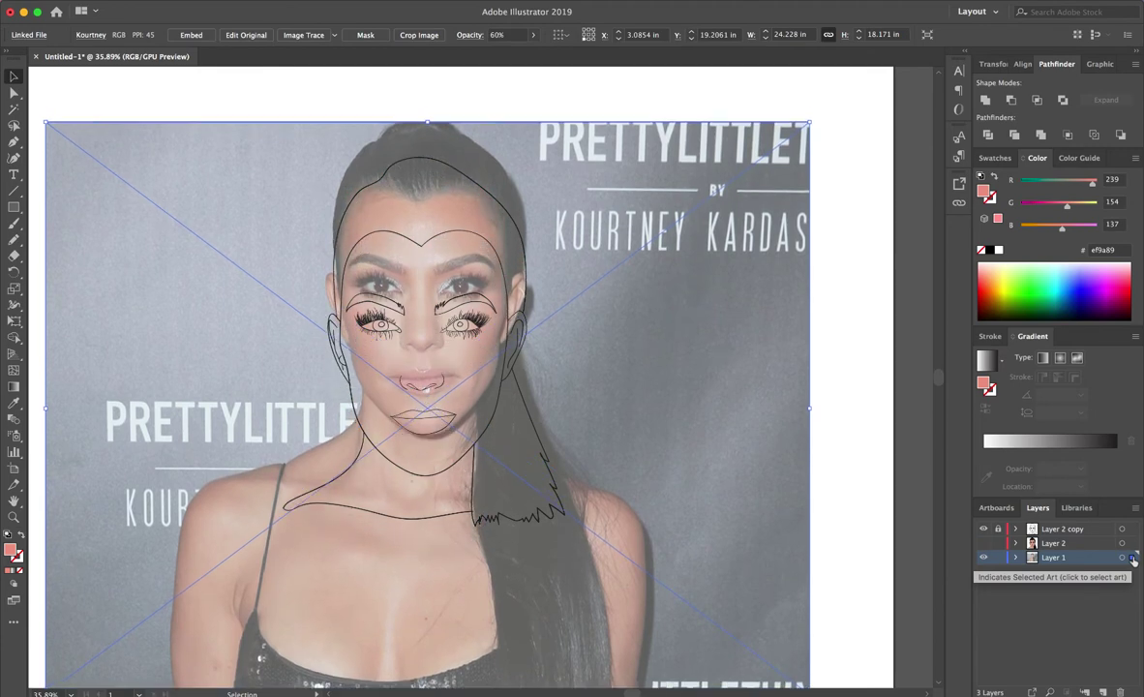
key("shift+Down")
key("shift+Down")
key("shift+Down")
key("shift+Up")
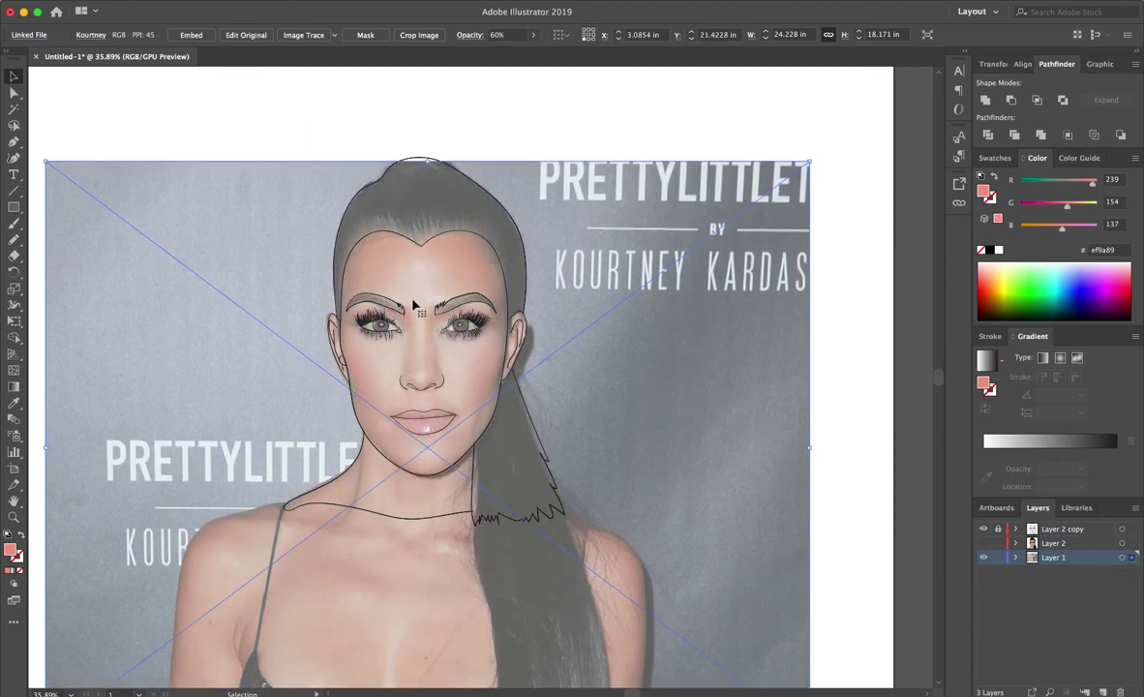
- On a new layer, draw the right eyelid shape and fill it light grey d8d5d4
key("n")
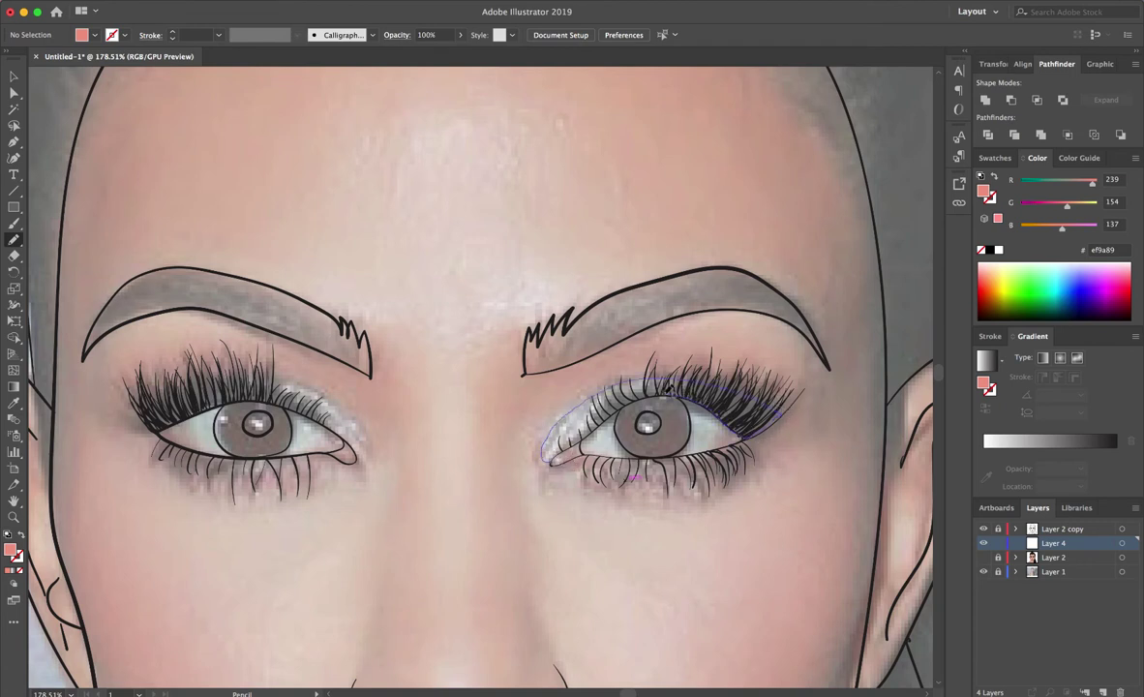
left_click_drag(553, 461, 549, 463)
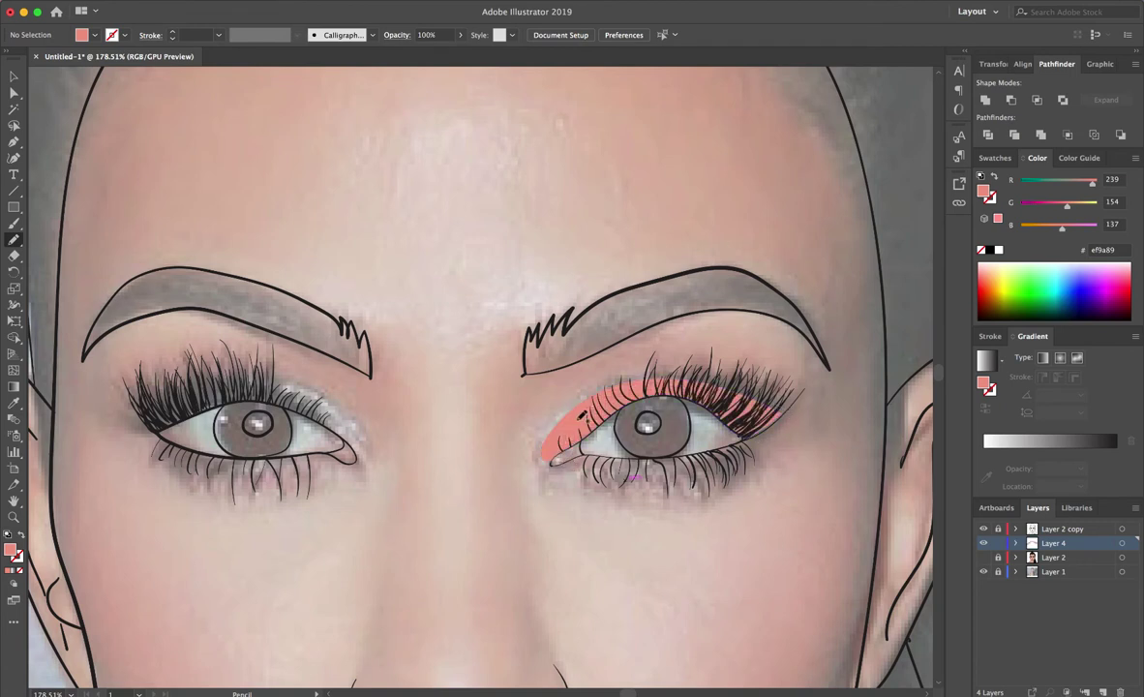
key("v")
left_click(547, 424)
double_click(11, 550)
mouse_move(81, 115)
left_mouse_down()
mouse_move(31, 114)
mouse_move(22, 147)
mouse_move(20, 123)
left_mouse_up()
left_click(335, 110)
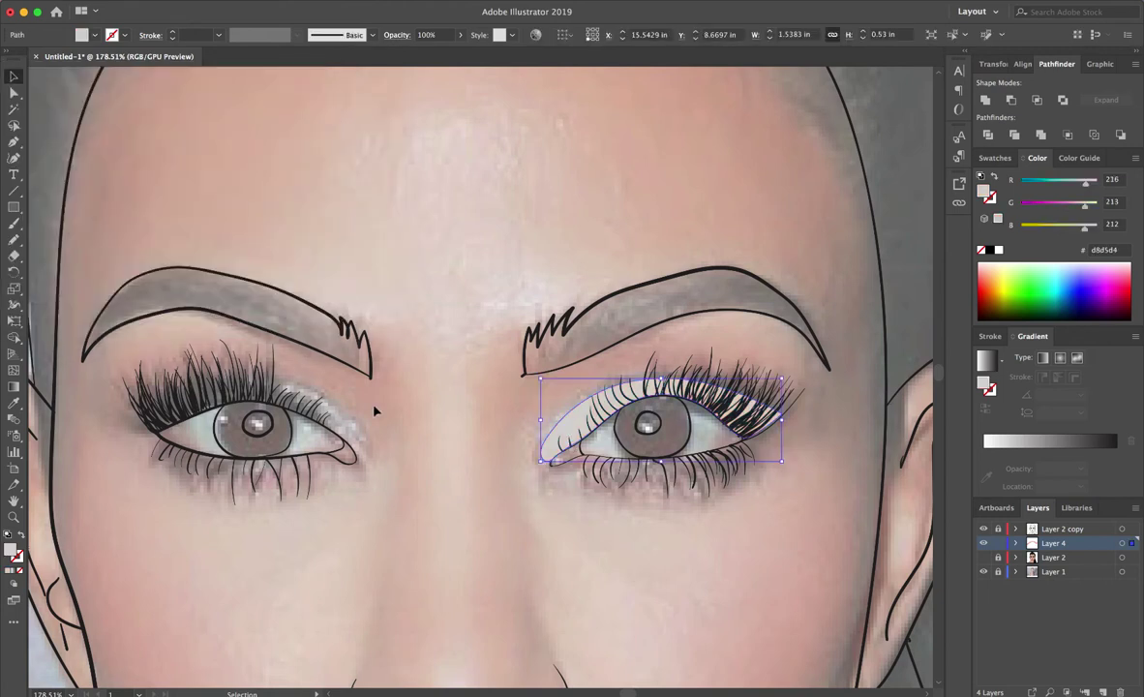
left_click(467, 471)
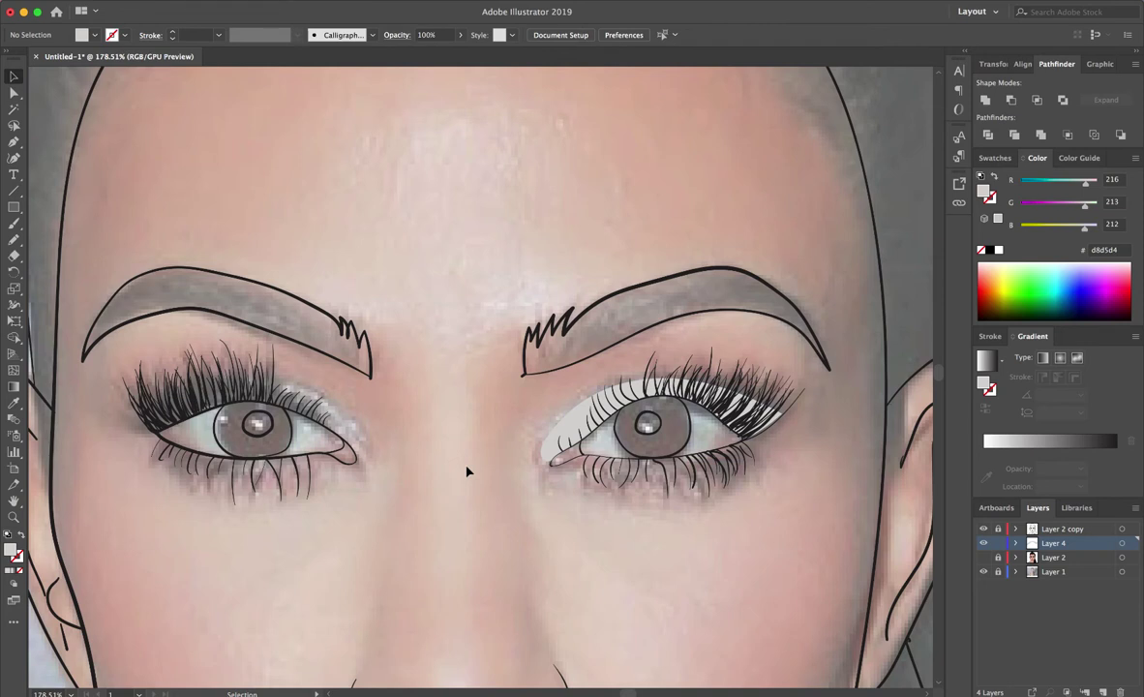
left_click(984, 543)
left_click(984, 543)
left_click(984, 543)
- Draw a matching eyelid shape over the left eye
key("n")
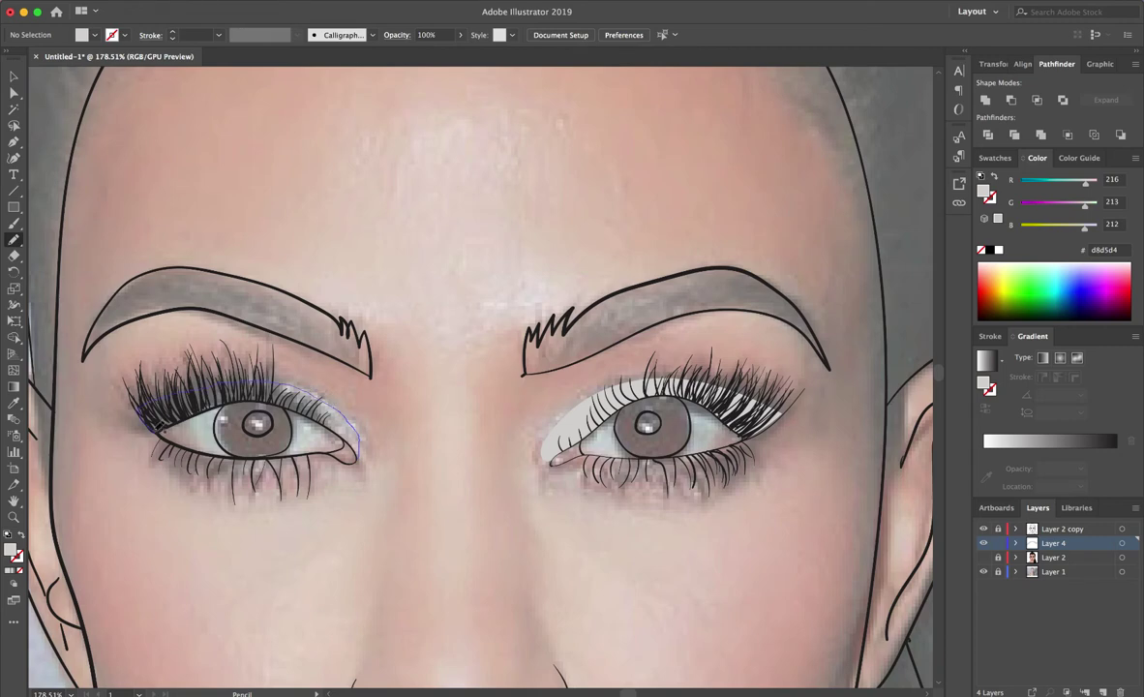
left_click_drag(358, 450, 359, 451)
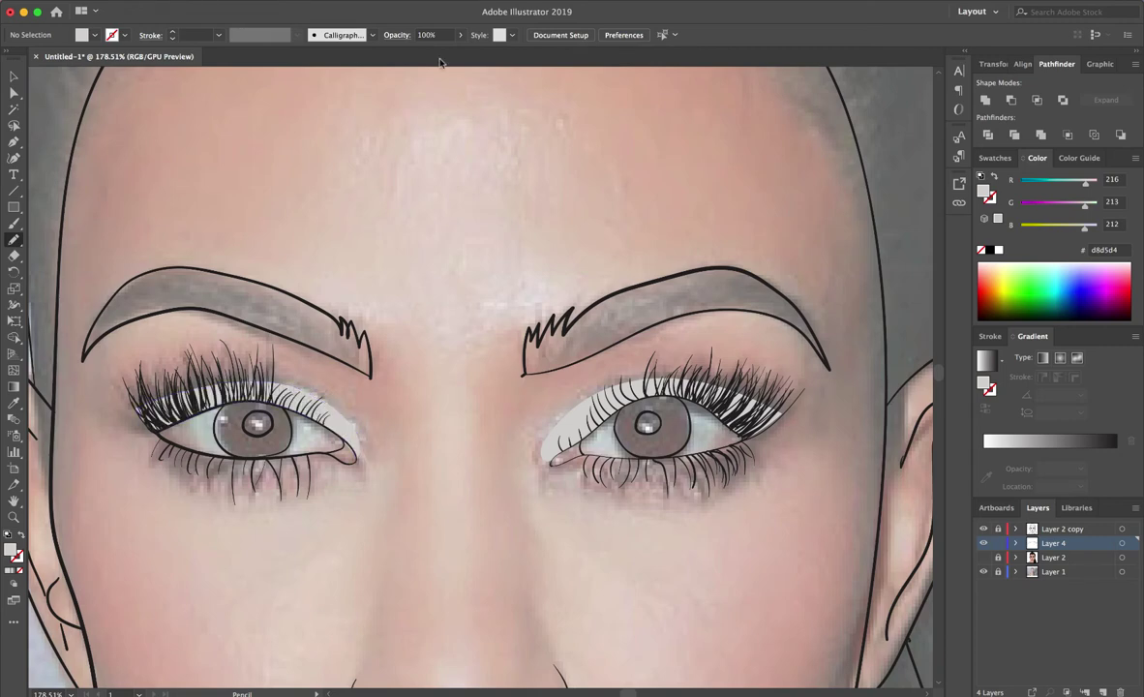
scroll(479, 276, "down", 5, "alt")
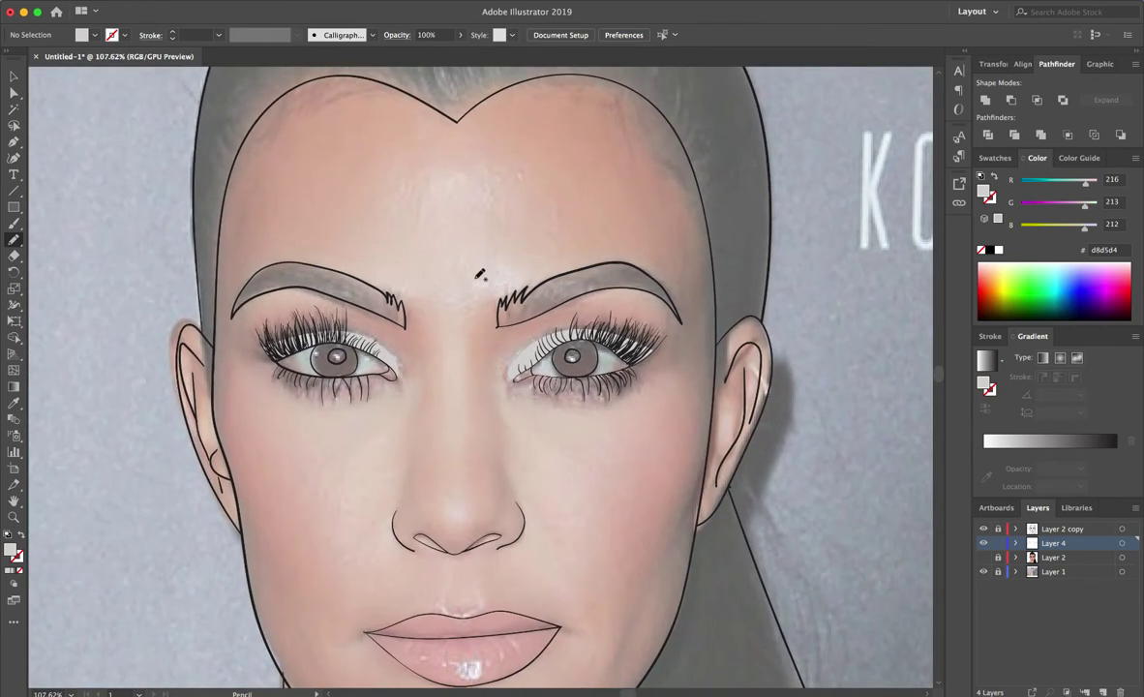
scroll(480, 276, "right", 3)
scroll(504, 238, "up", 2)
- On a new layer, trace an eye-white shape and select it
key("ctrl+l")
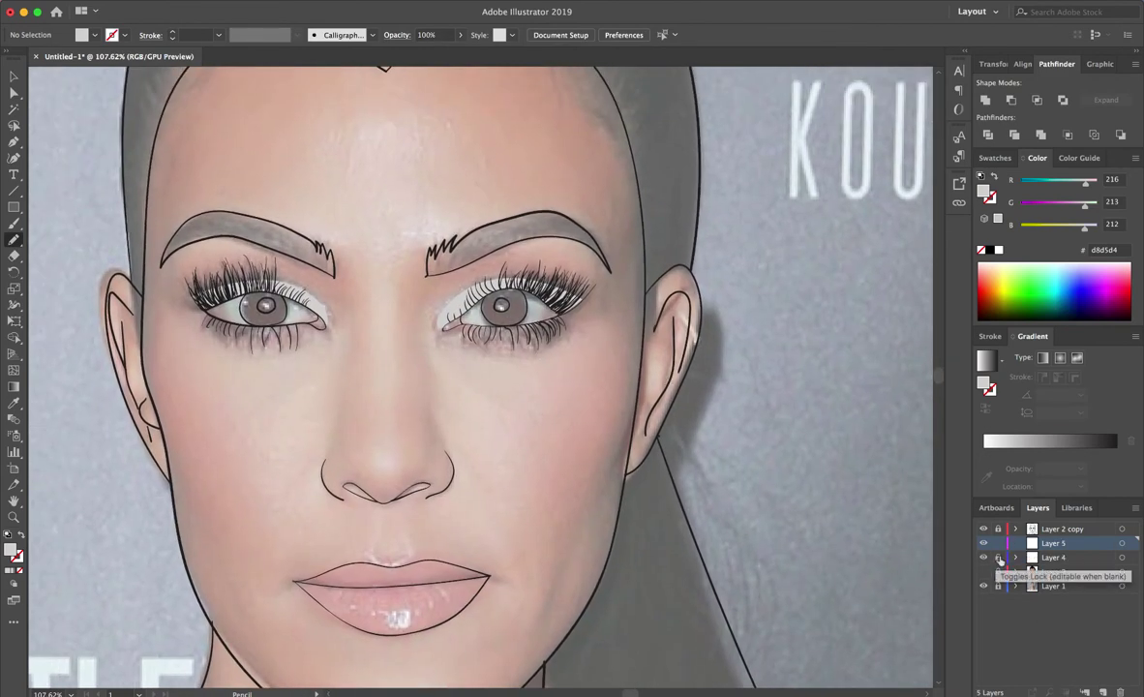
scroll(493, 315, "up", 5)
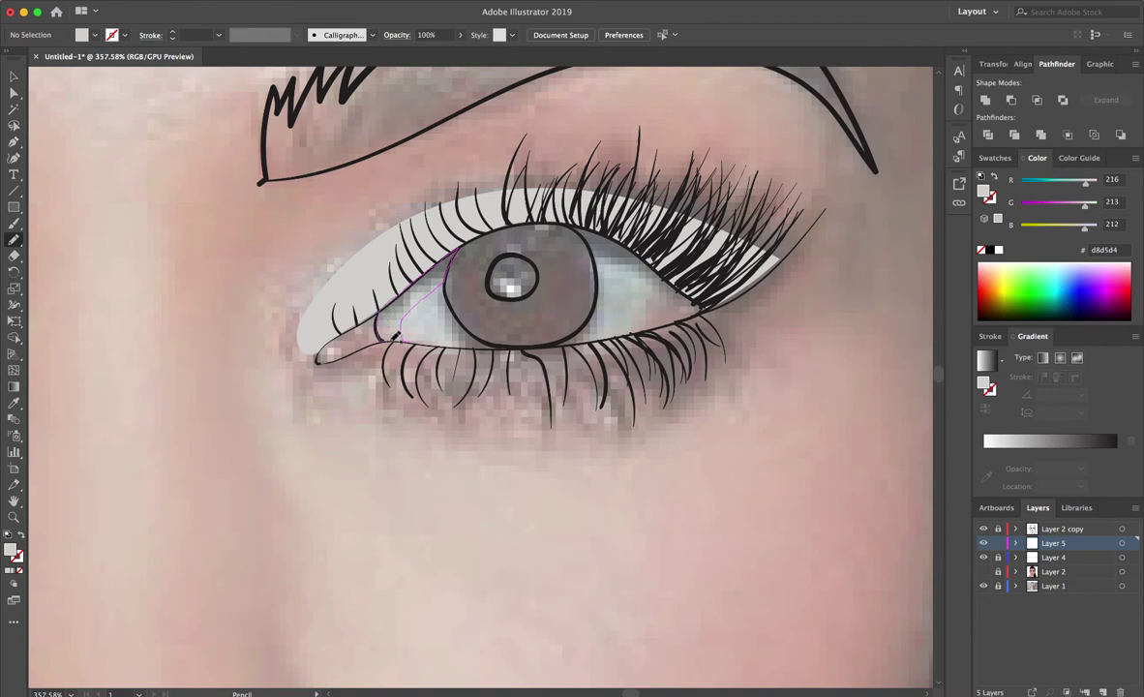
left_click_drag(396, 336, 397, 339)
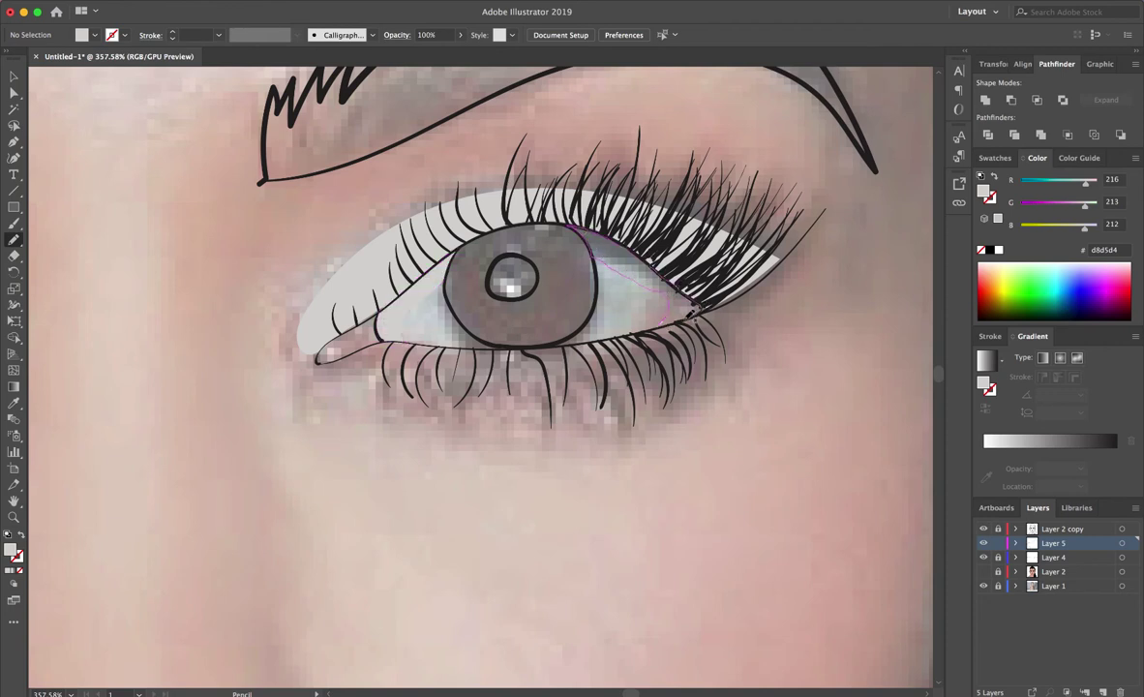
left_click_drag(692, 312, 693, 314)
key("v")
left_click(396, 319)
- Tint the traced eye-white shape a light purple
double_click(11, 549)
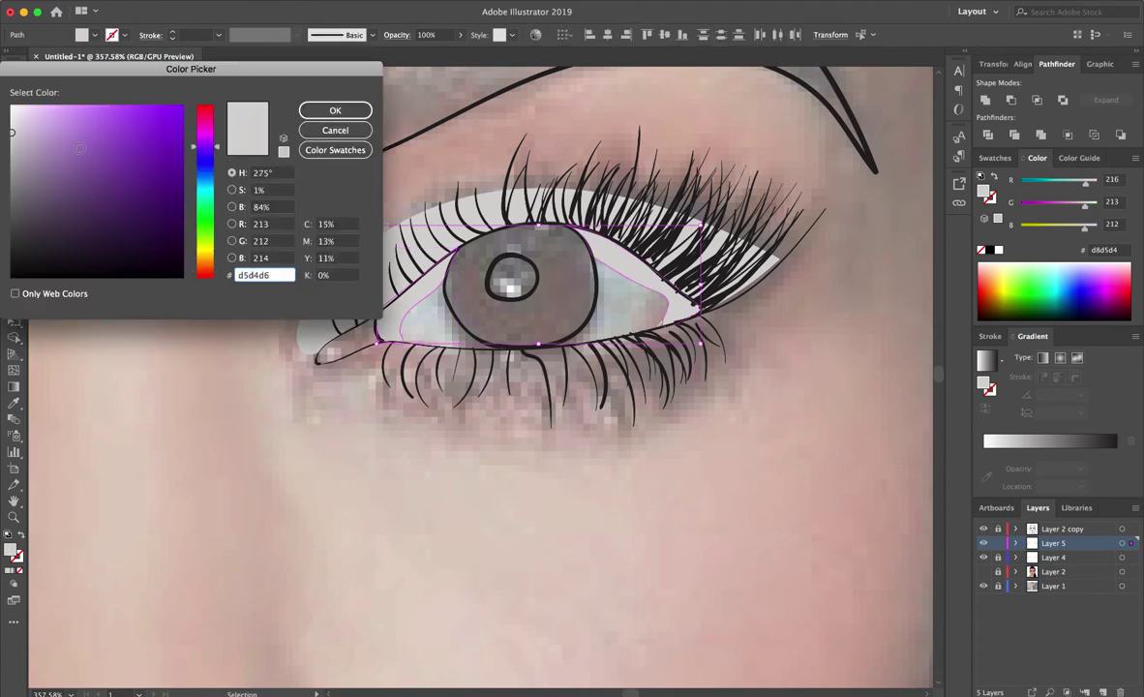
left_click(24, 129)
left_click(322, 113)
double_click(10, 549)
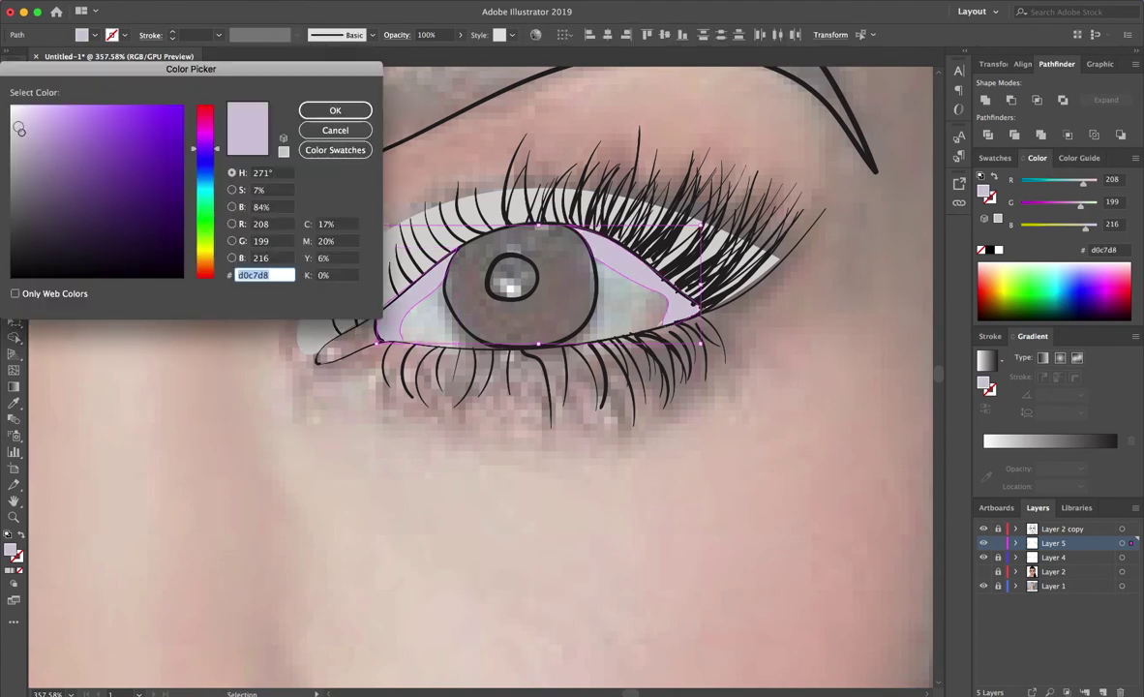
left_click(16, 115)
left_click(315, 116)
- Refine the eye-white fill to a paler lavender-grey tint
double_click(10, 549)
left_click(18, 114)
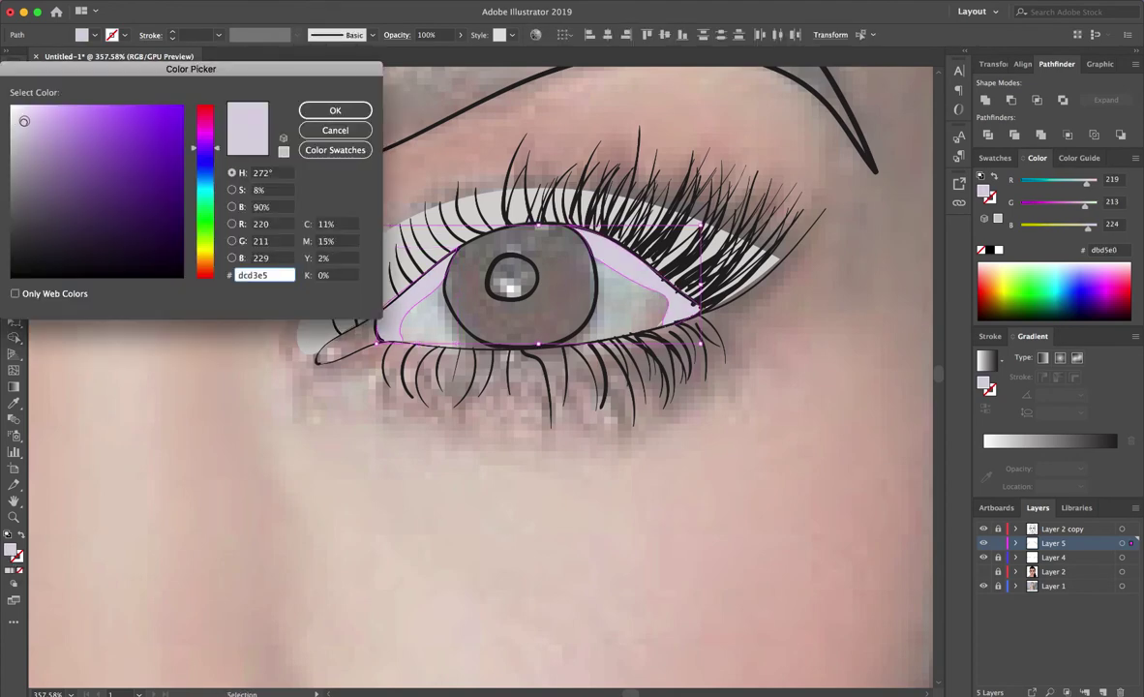
left_click(324, 113)
scroll(194, 339, "left", 5)
double_click(10, 549)
left_click(18, 115)
left_click(322, 115)
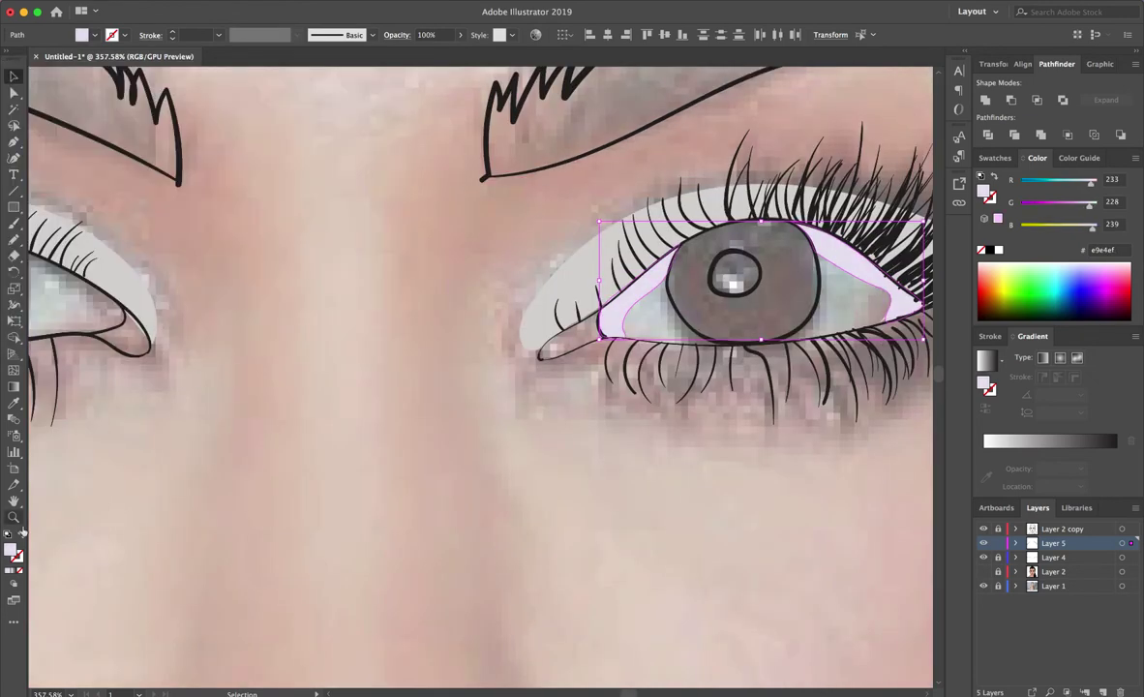
double_click(10, 549)
left_click(17, 133)
left_click(324, 113)
scroll(387, 339, "left", 5)
- Draw inner eye-white shapes by both eyes and fill them light lavender
key("n")
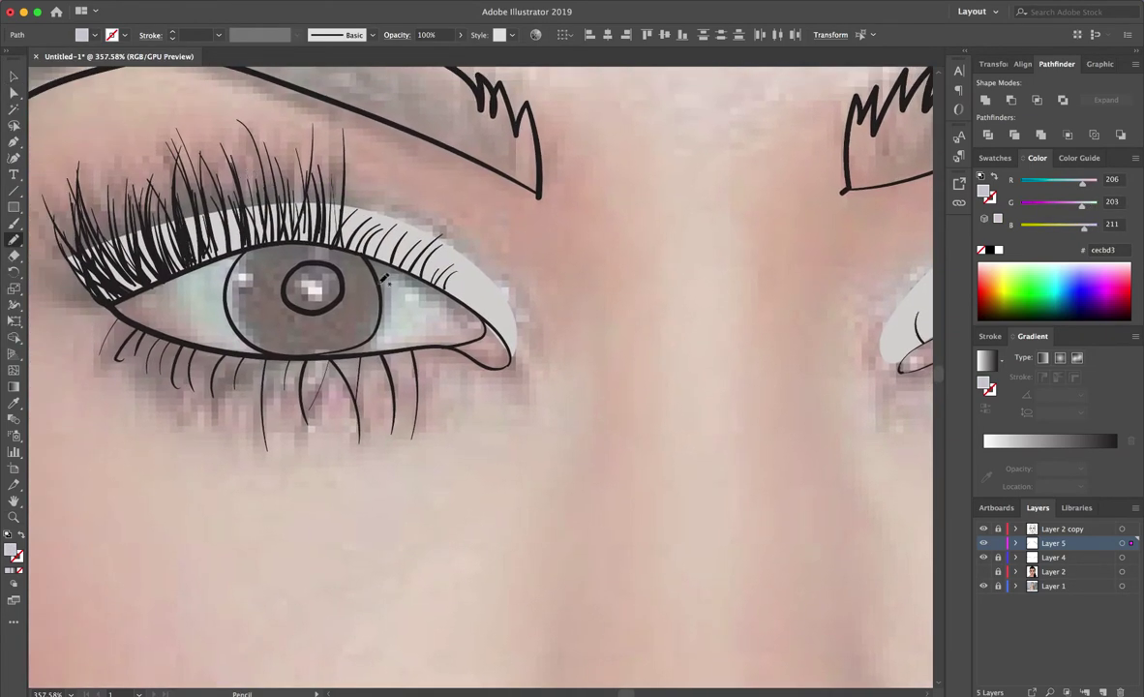
left_click_drag(434, 341, 370, 259)
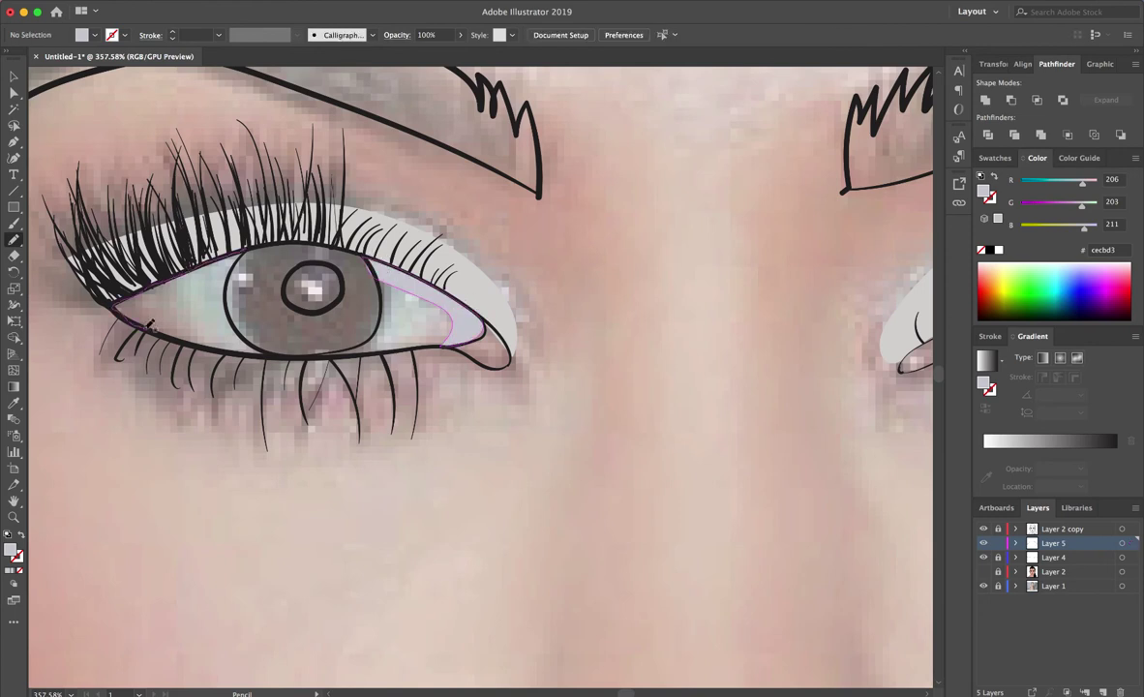
left_click_drag(171, 310, 254, 240)
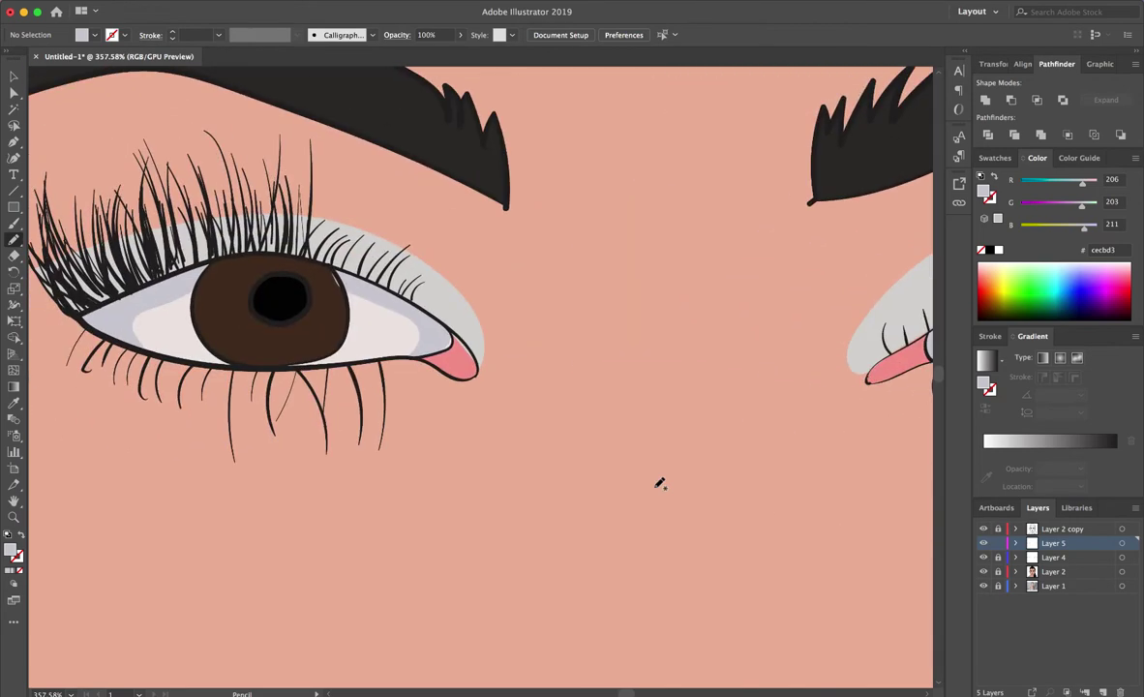
double_click(17, 555)
left_click_drag(21, 102, 20, 134)
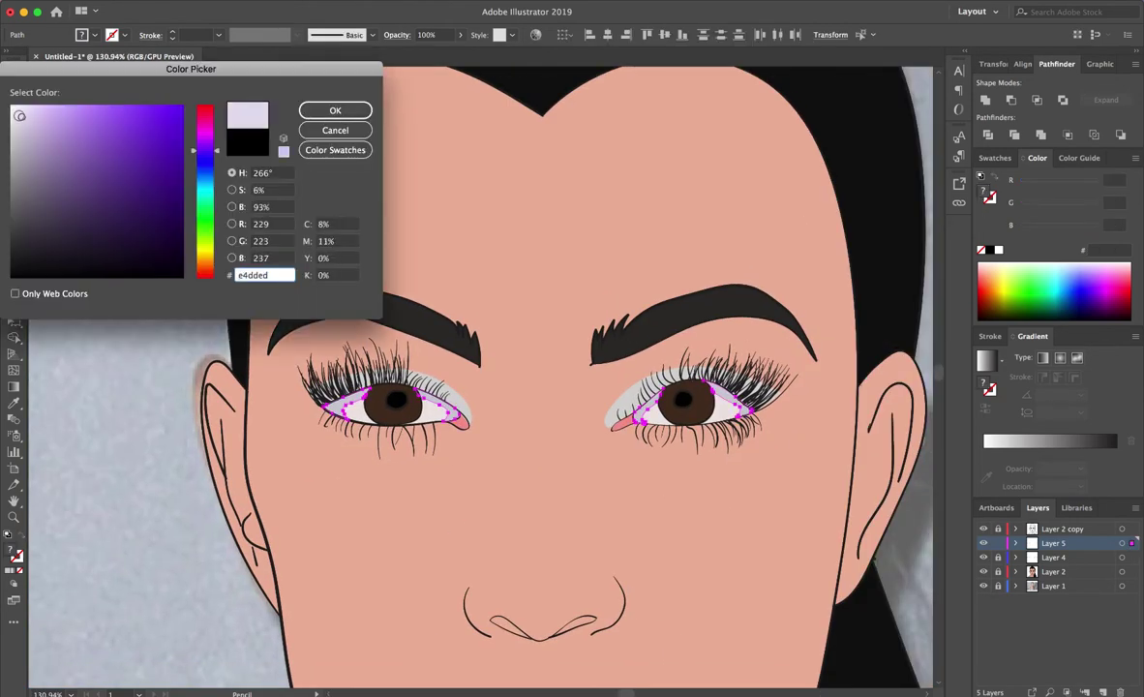
left_click(335, 110)
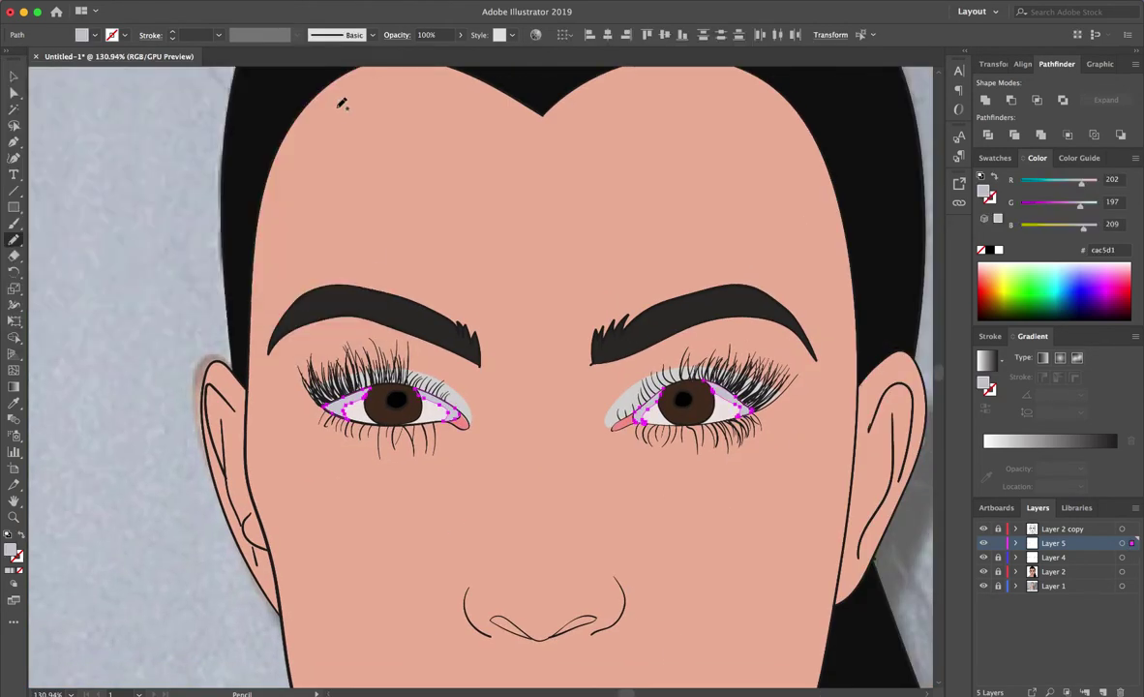
left_click(425, 467)
scroll(424, 467, "up", 5)
- On a new layer, draw near-white highlight crescents on the left and right irises
left_click(1105, 692)
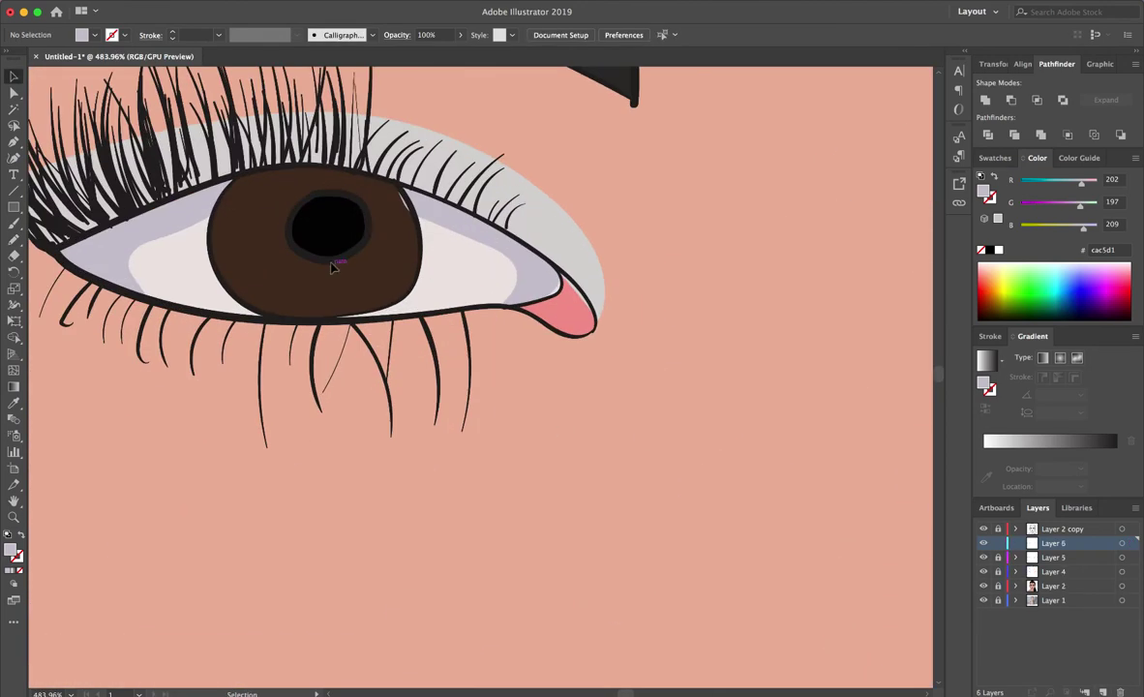
double_click(11, 552)
left_click(16, 114)
left_click(335, 110)
key("n")
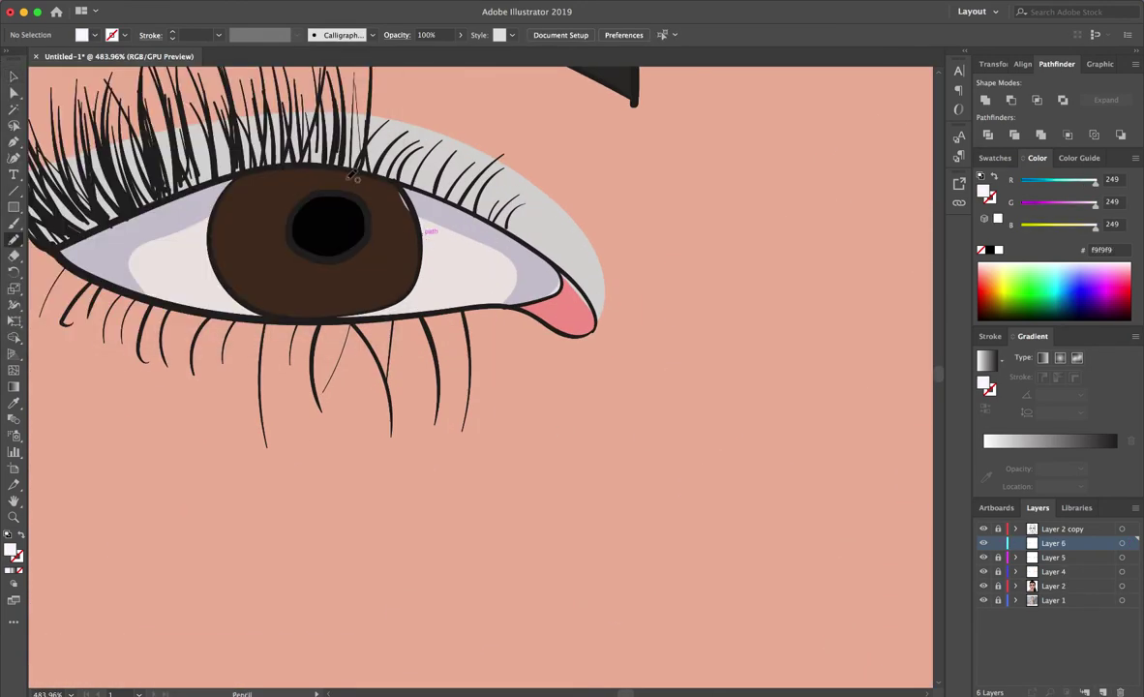
left_click_drag(279, 201, 293, 202)
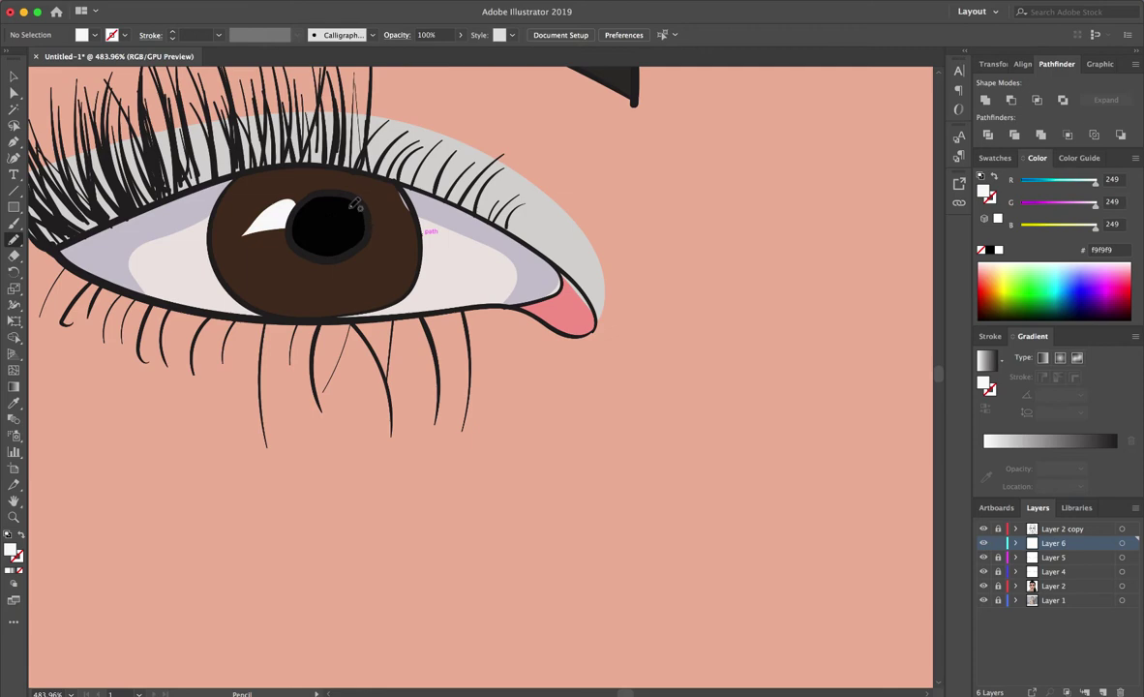
scroll(464, 102, "right", 10)
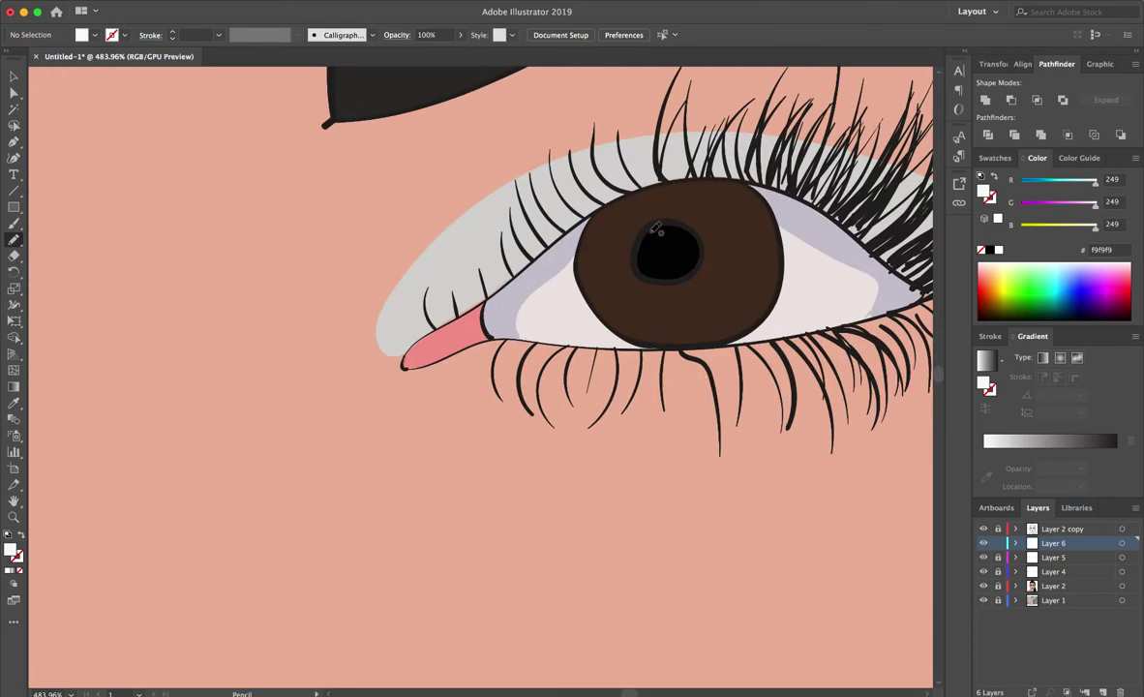
mouse_move(647, 225)
left_mouse_down()
mouse_move(628, 260)
mouse_move(610, 232)
left_mouse_up()
scroll(465, 353, "down", 3)
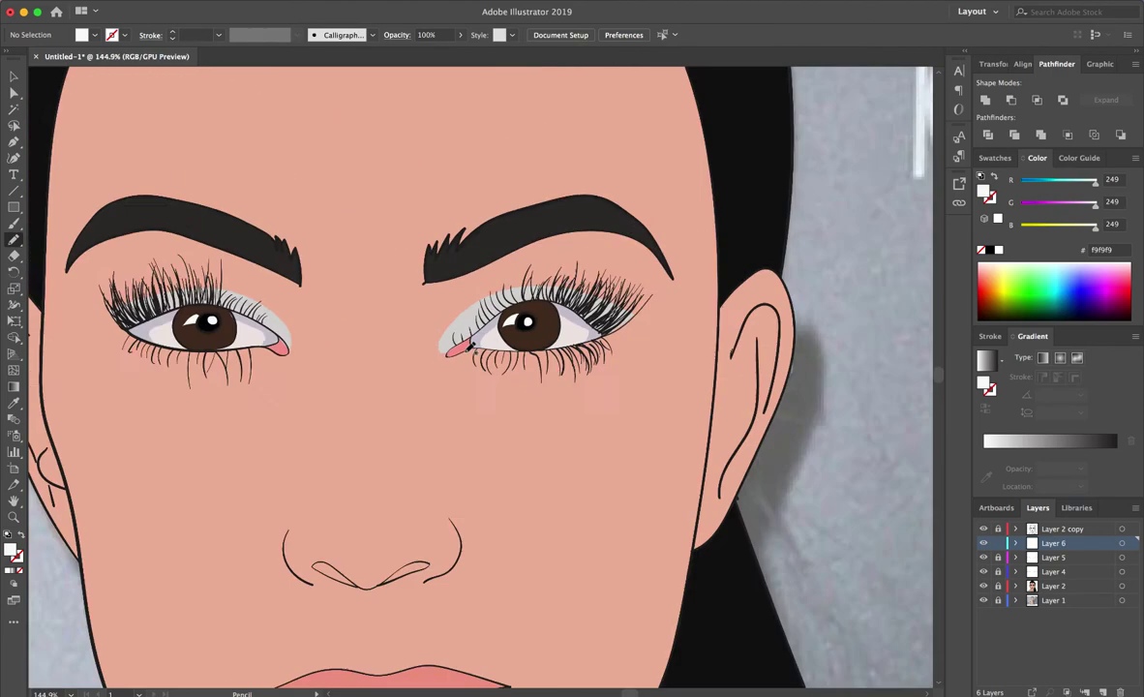
scroll(465, 353, "down", 3)
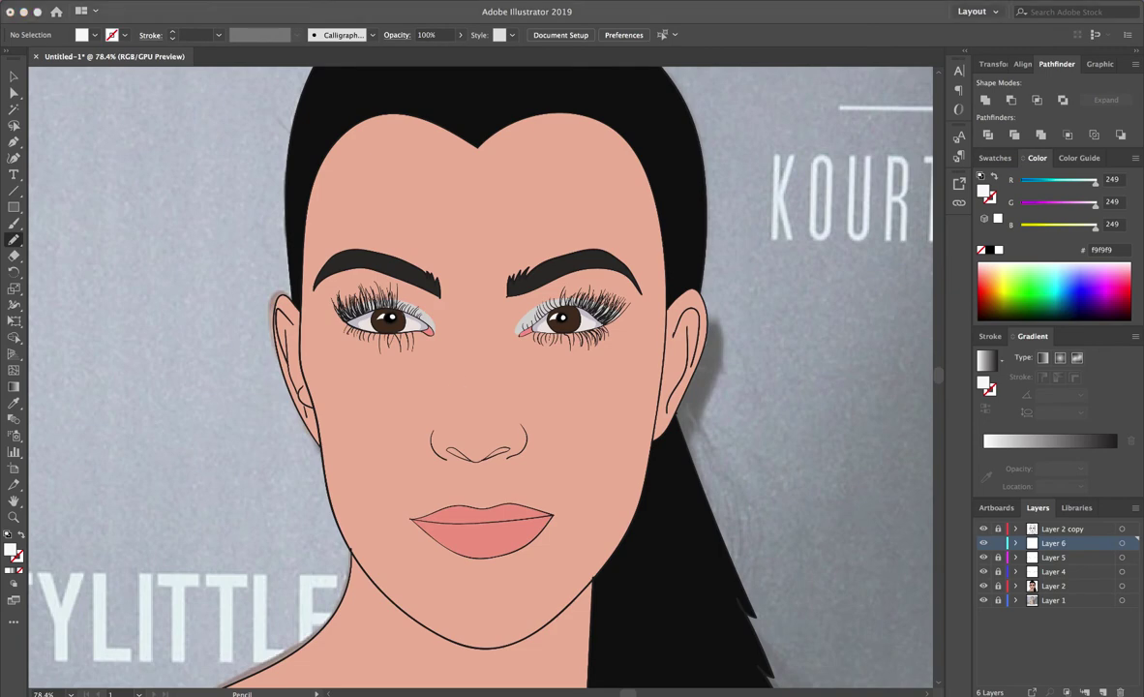
scroll(533, 526, "down", 3)
scroll(533, 526, "down", 2)
- Hide the colour artwork and, on a new layer, draw shapes in both lip corners
left_click(984, 587)
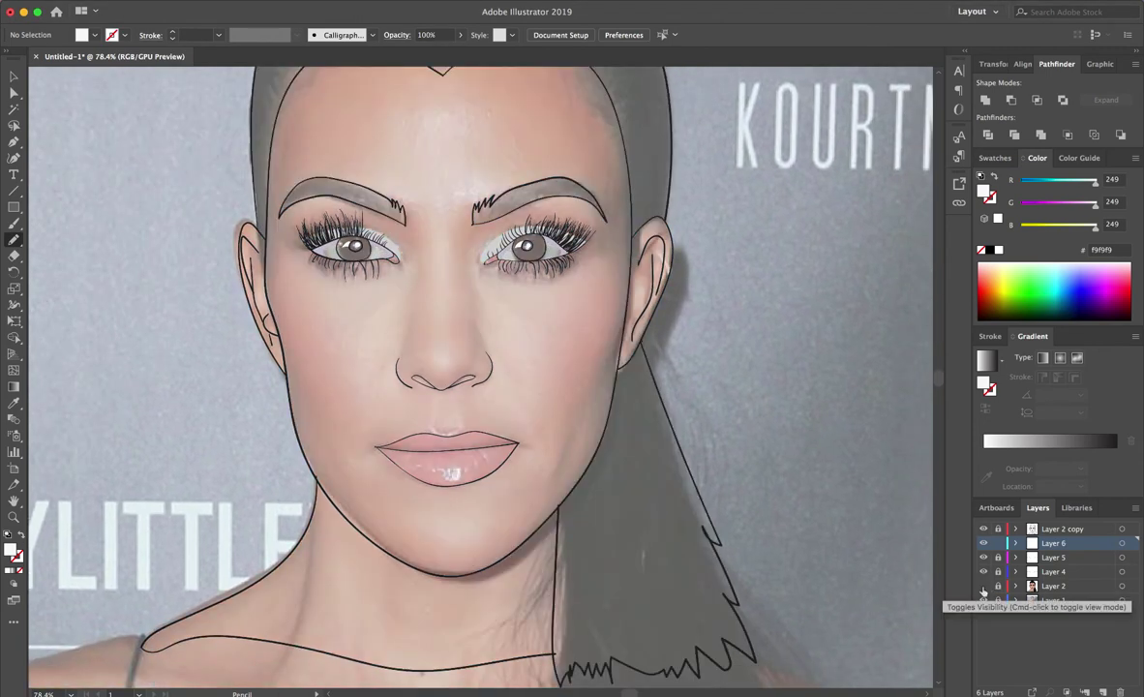
scroll(427, 453, "up", 5)
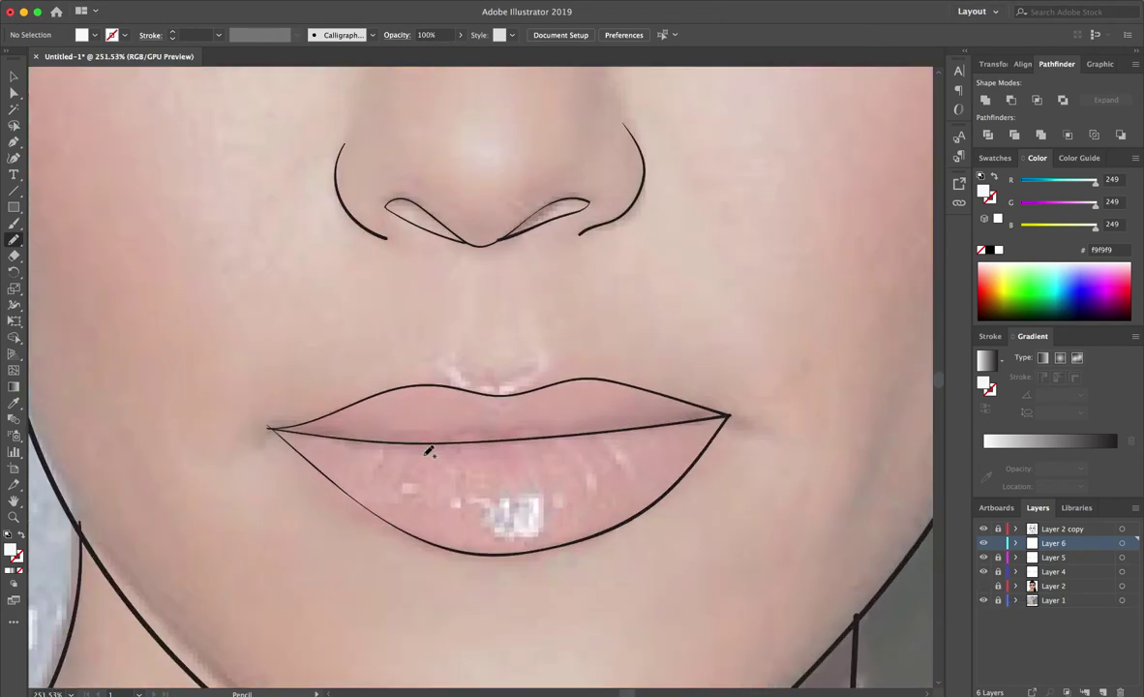
left_click(1103, 690)
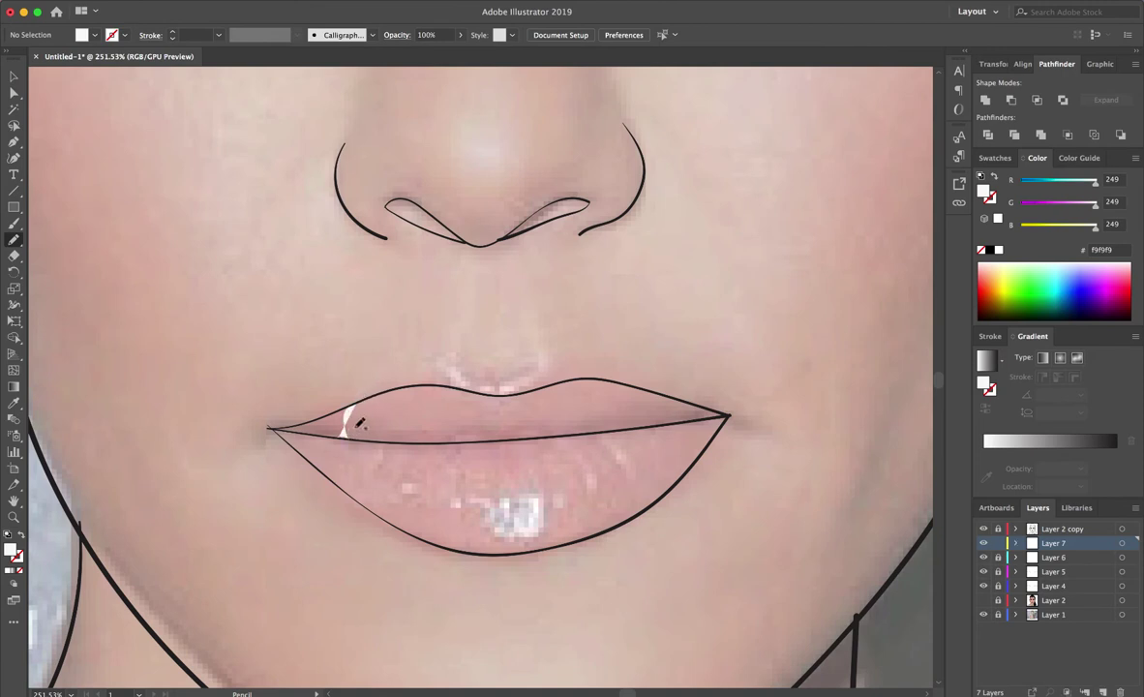
left_click_drag(308, 419, 272, 426)
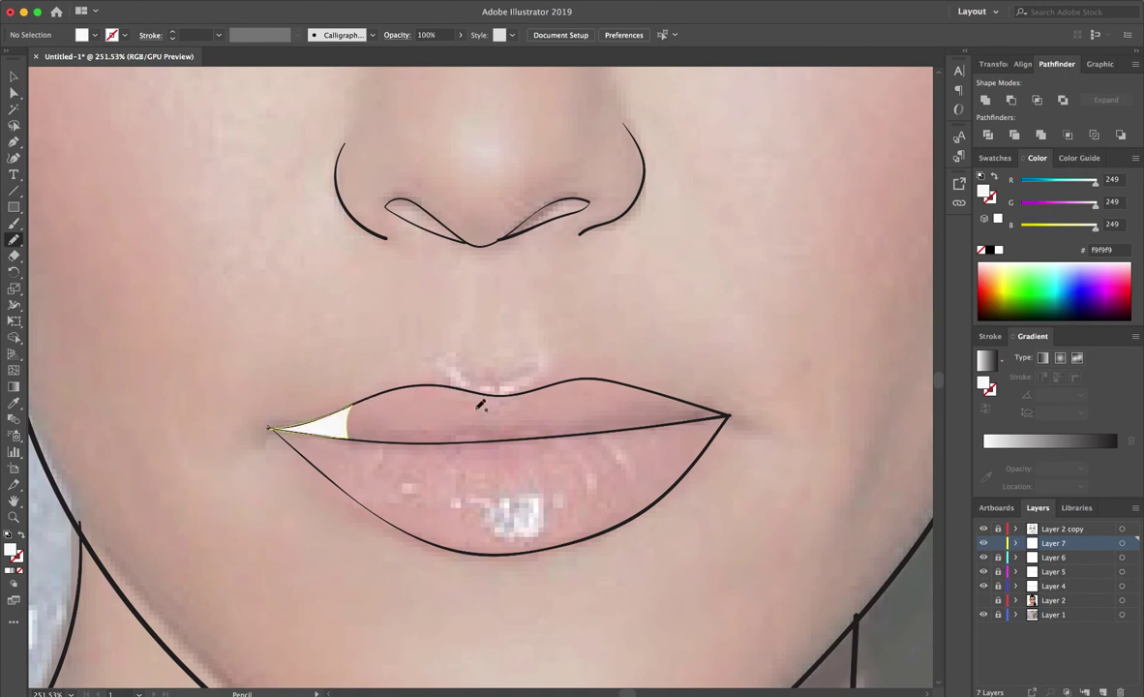
left_click_drag(680, 395, 639, 389)
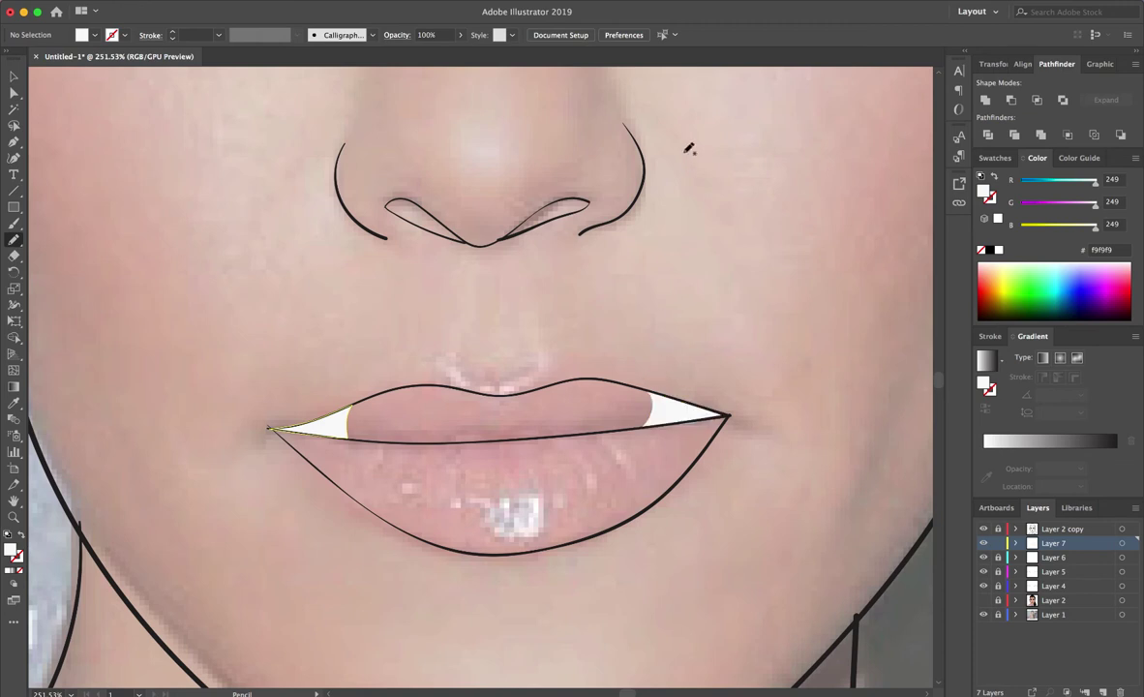
- Sample the lip pink onto both lip-corner shapes and darken it slightly
key("v")
key("ctrl+a")
left_click(983, 600)
key("i")
left_click(485, 404)
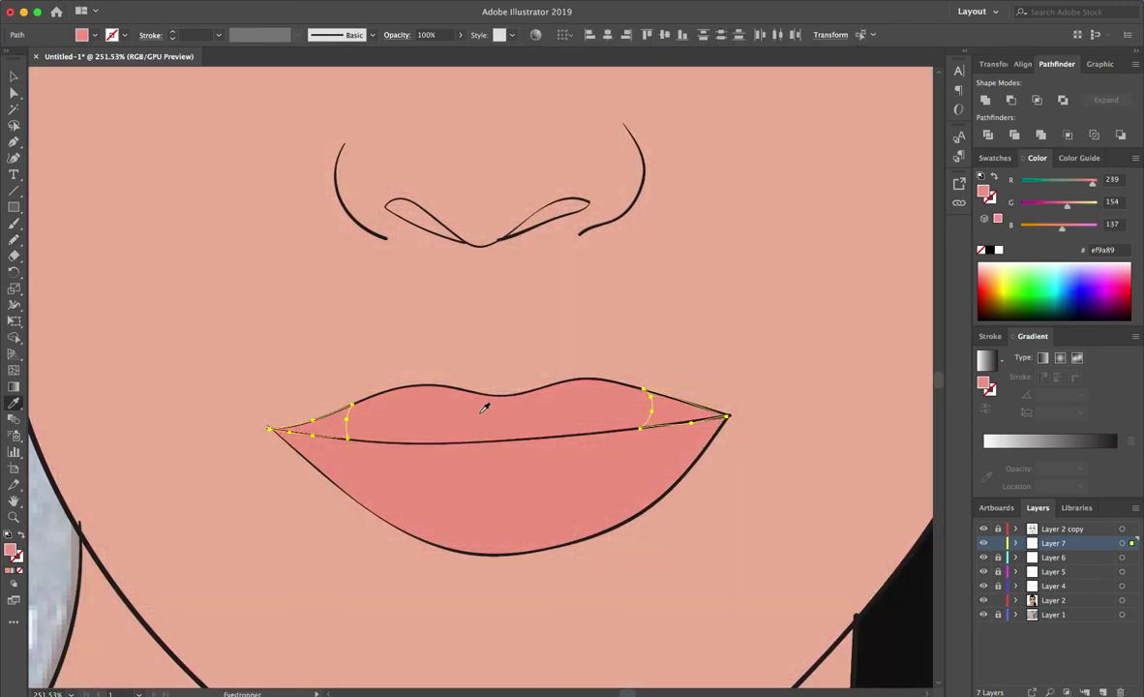
double_click(11, 549)
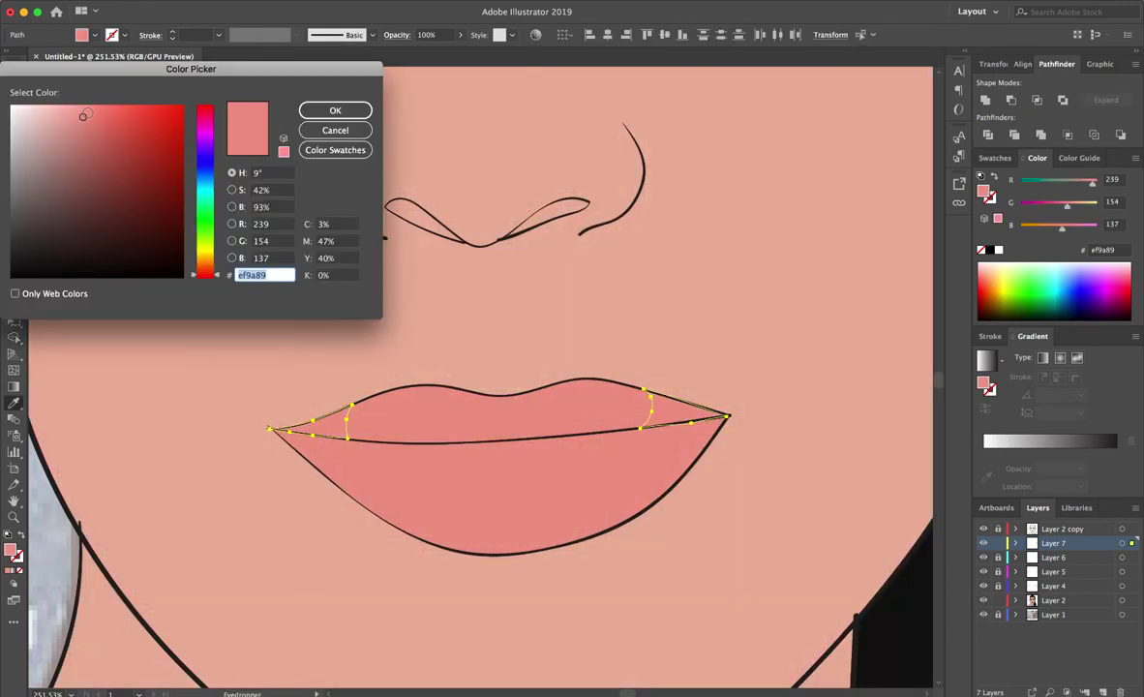
mouse_move(86, 113)
left_mouse_down()
mouse_move(89, 136)
mouse_move(97, 120)
mouse_move(85, 137)
left_mouse_up()
left_click(335, 110)
- Adjust the lip-corner shading to muted pink dd968e and start tracing across the lower lip
key("v")
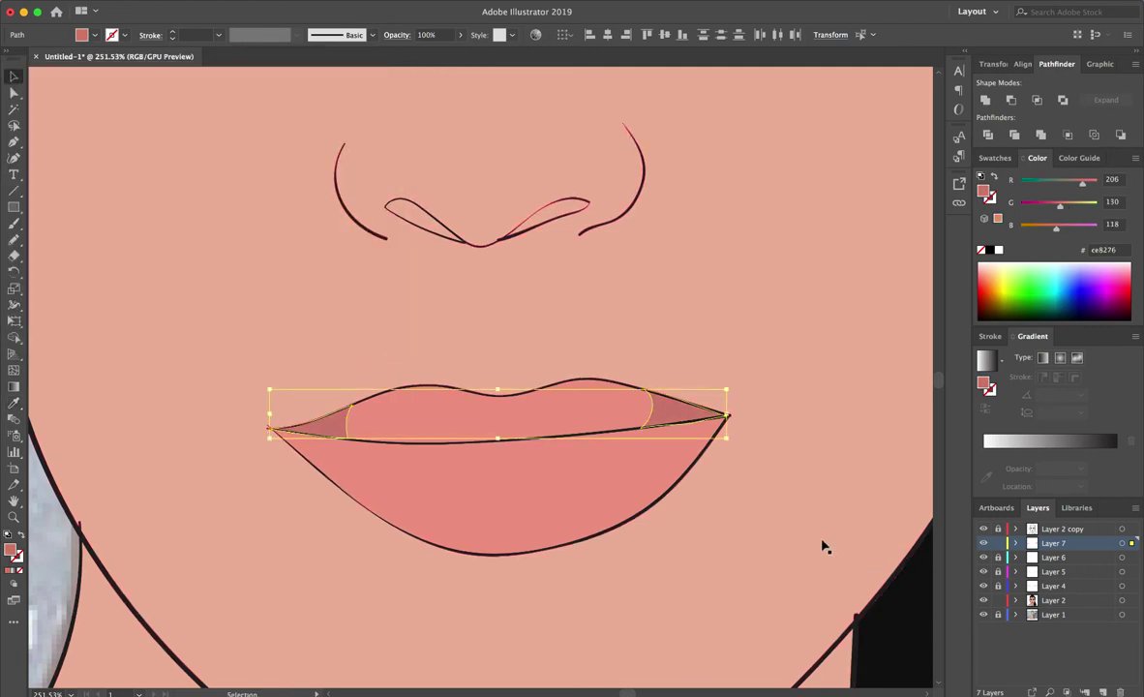
left_click(753, 546)
left_click(675, 421)
double_click(12, 549)
left_click(71, 120)
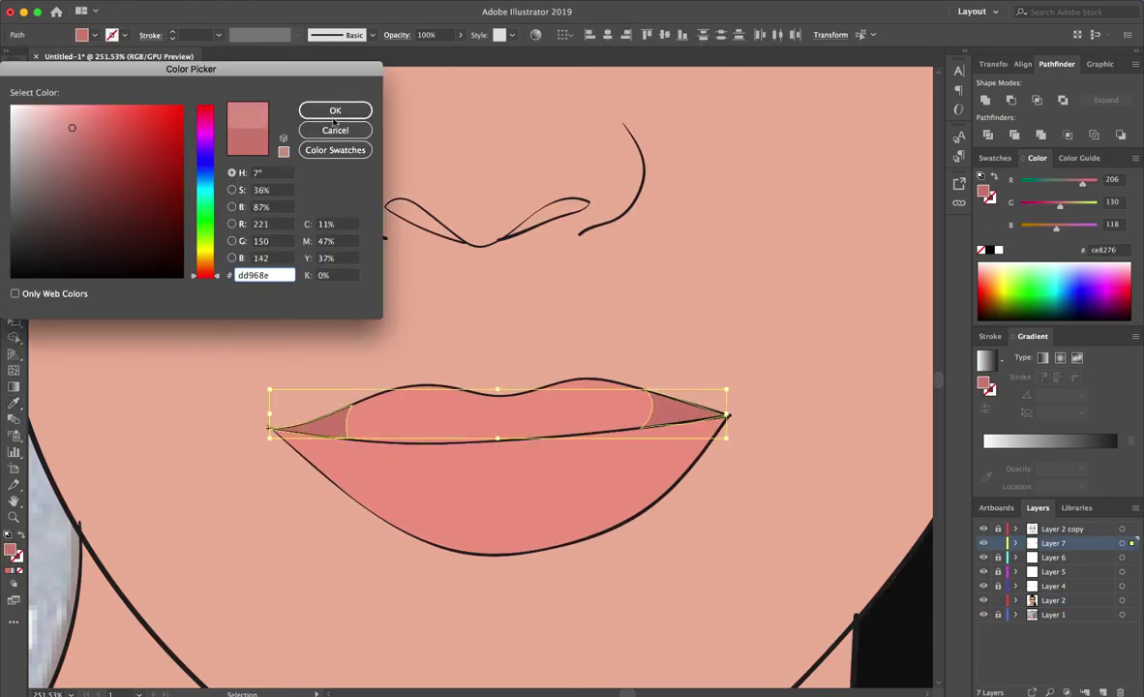
left_click(335, 110)
left_click(340, 121)
key("n")
left_click(516, 491, "ctrl")
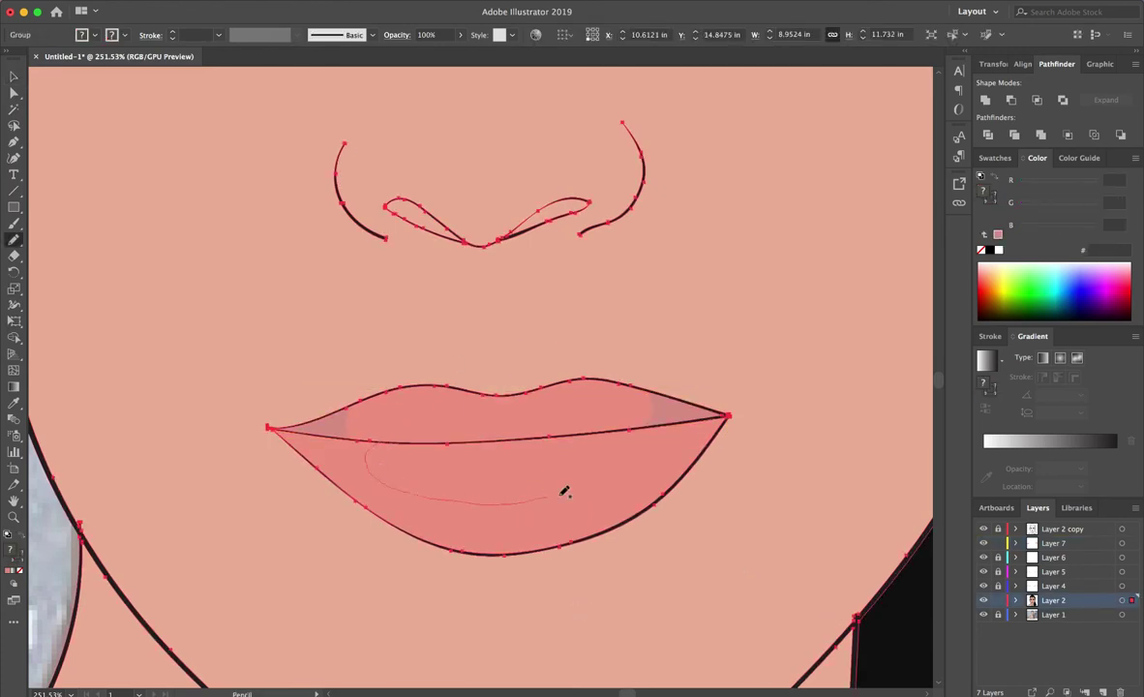
- Fill the inner lower-lip shape with a light pink shine colour
left_click(433, 440, "ctrl")
key("v")
double_click(12, 549)
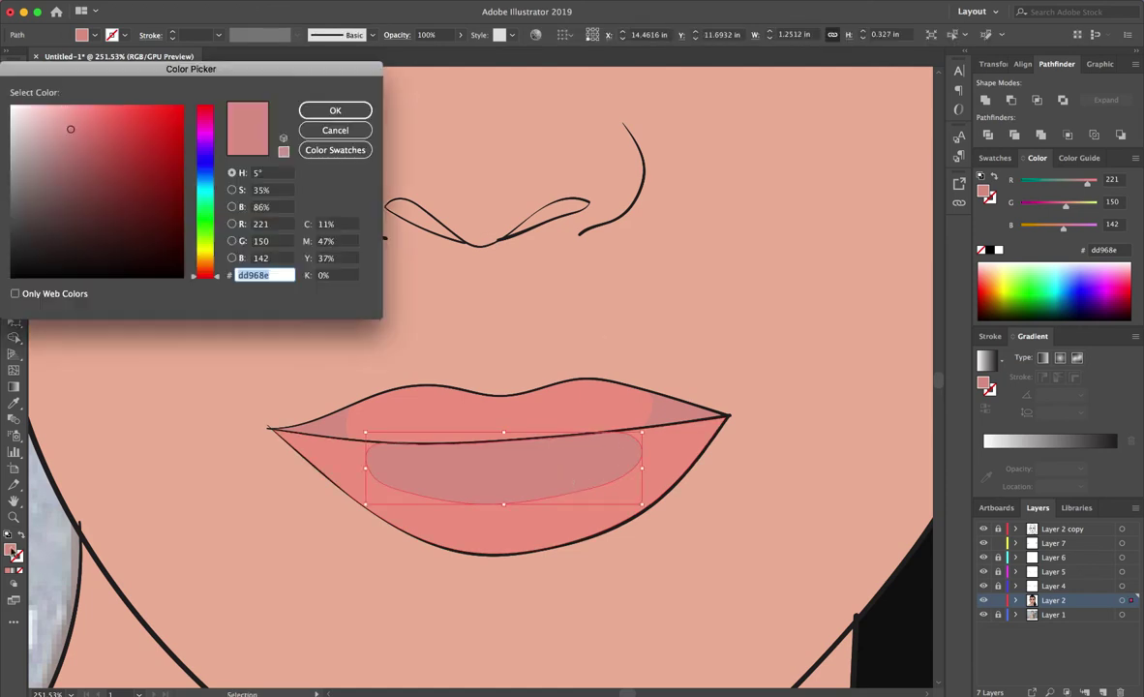
left_click(66, 109)
left_click(332, 111)
- With the flat artwork hidden, draw a lower-lip highlight blob on Layer 7
key("n")
left_click(317, 362, "ctrl")
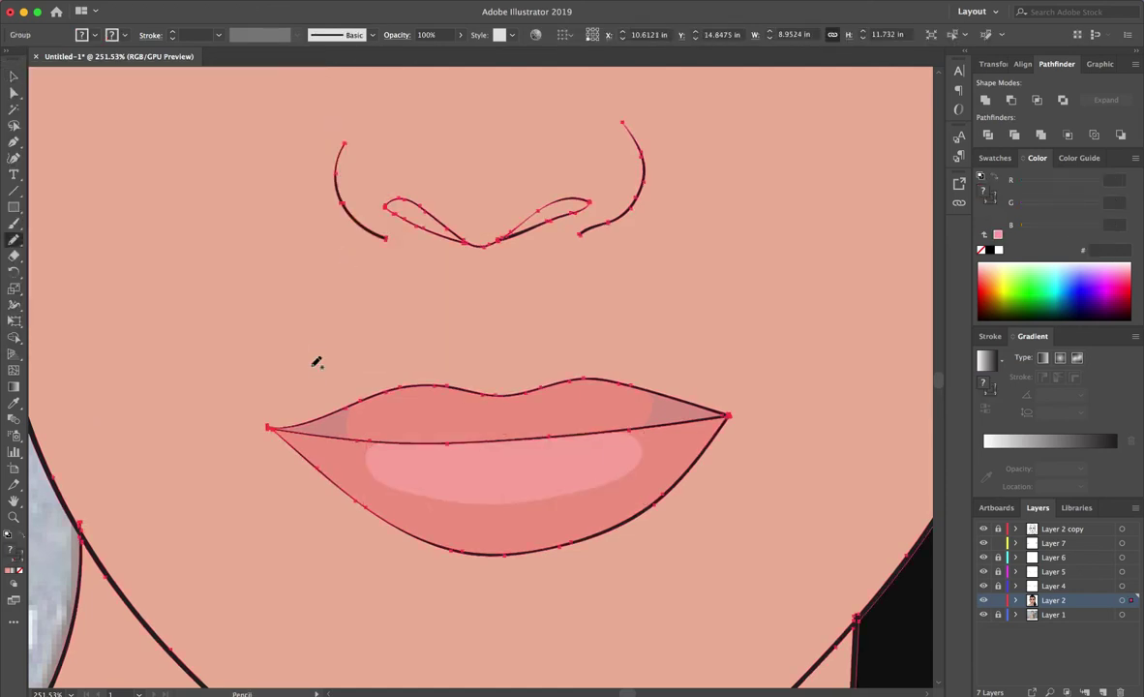
left_click(985, 601)
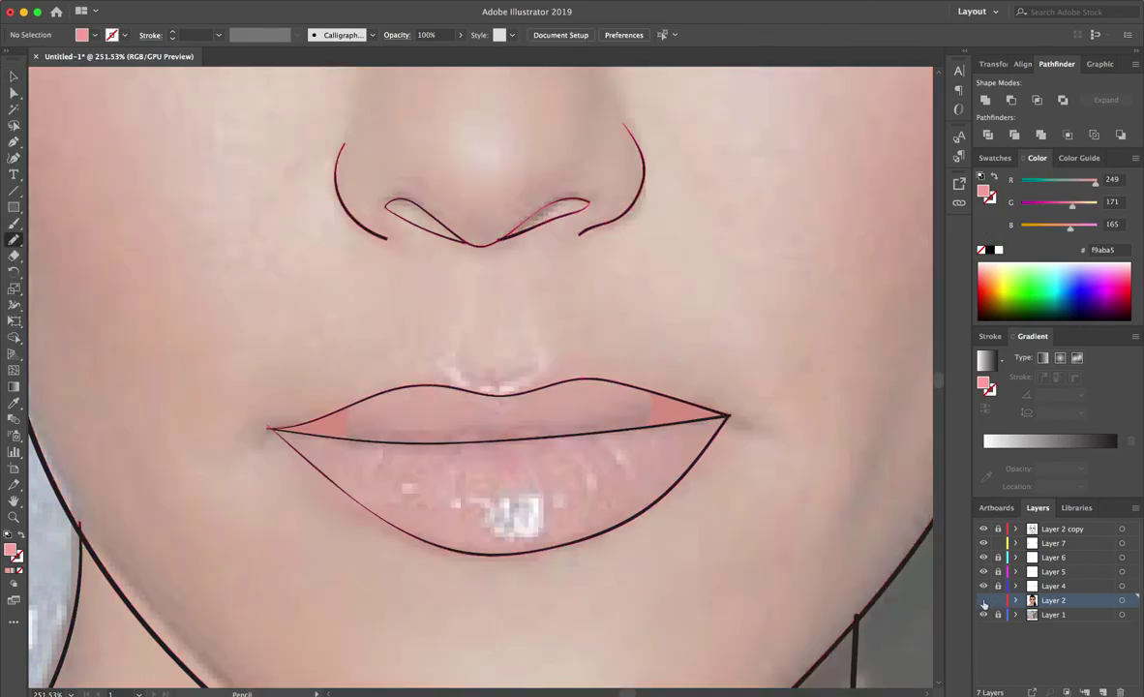
left_click(1053, 543)
left_click_drag(480, 518, 513, 495)
- Fill the lower-lip gloss blob with a near-white colour
double_click(11, 549)
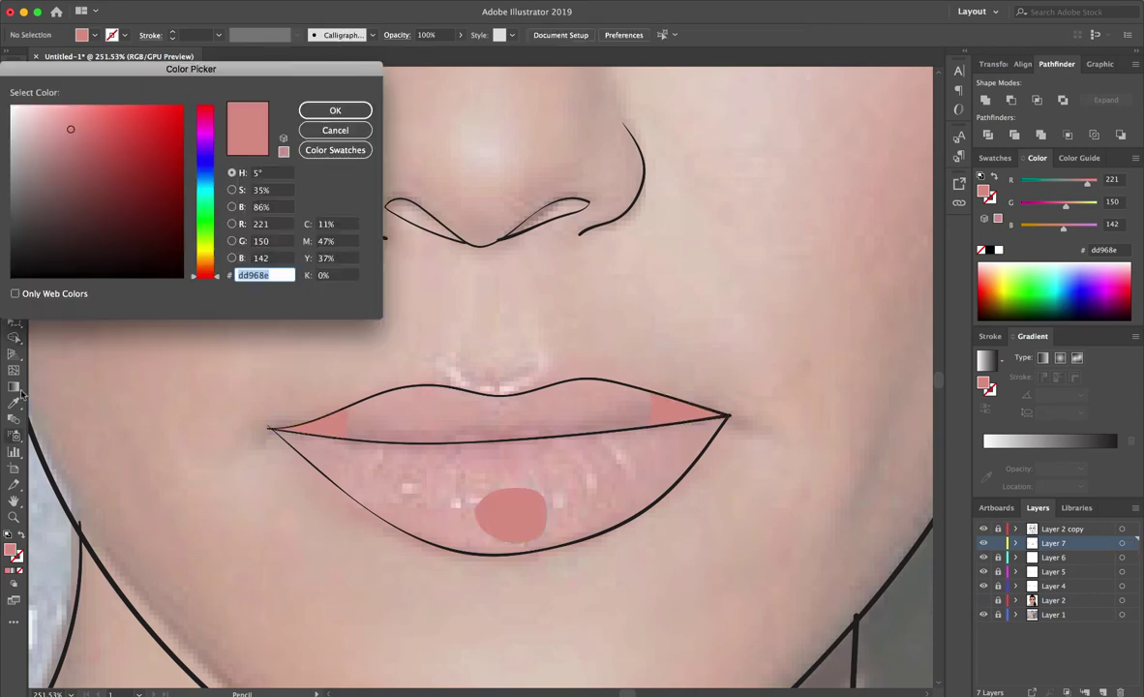
left_click(16, 109)
left_click(335, 110)
key("v")
left_click(511, 513)
double_click(11, 548)
left_click(335, 110)
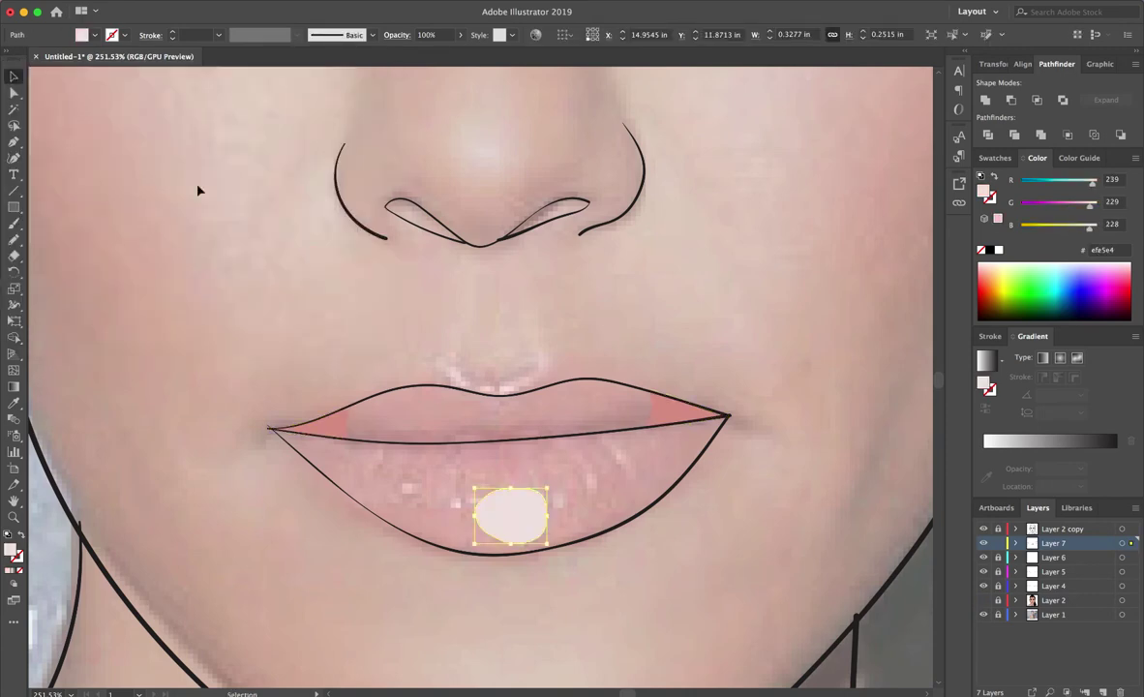
double_click(12, 549)
left_click(335, 111)
- Show the artwork again, move the pink lip highlight into Layer 7, and deselect it
left_click(983, 600)
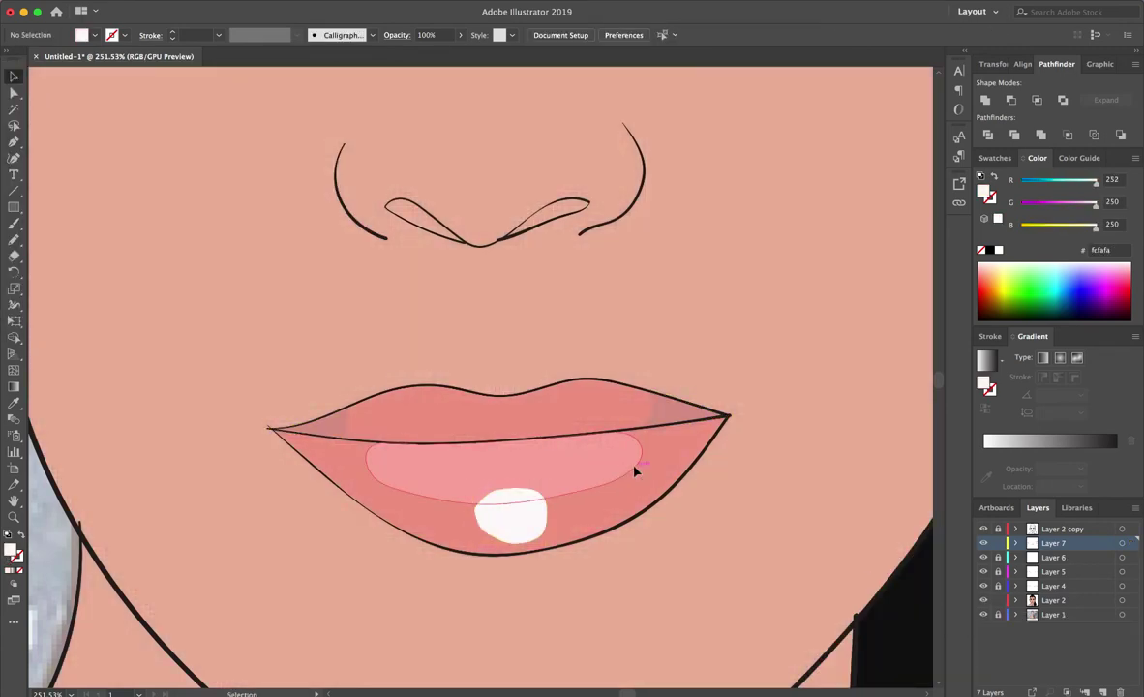
left_click(635, 470)
left_click_drag(1053, 543, 1055, 545)
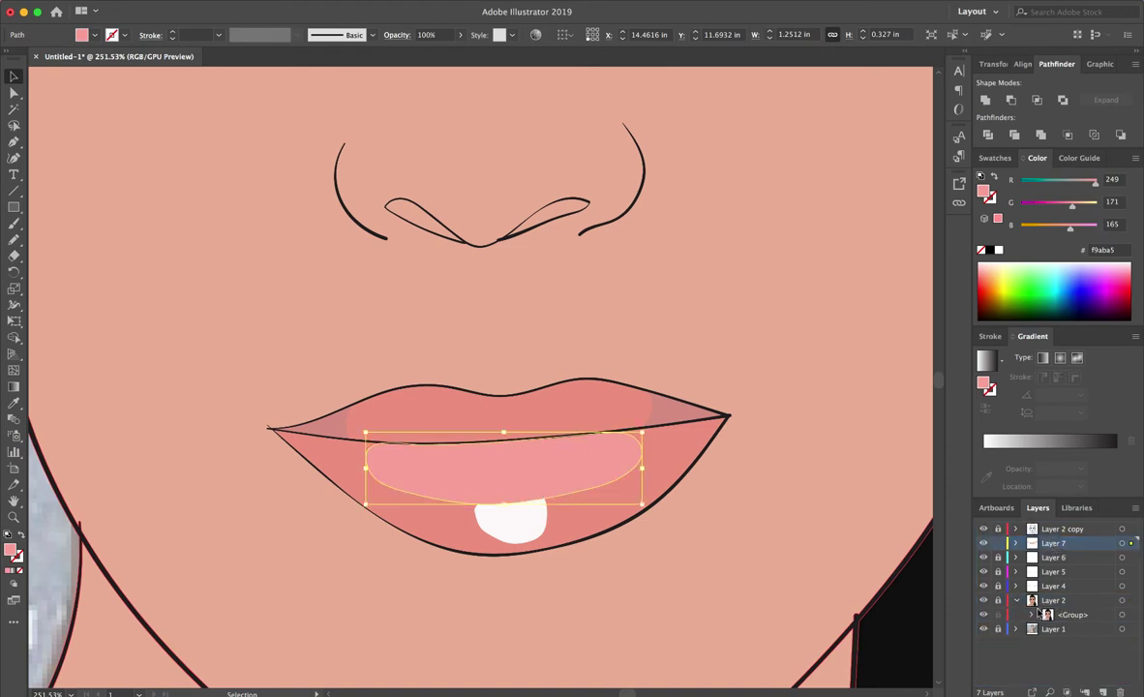
key("ctrl+shift+a")
left_click(1016, 544)
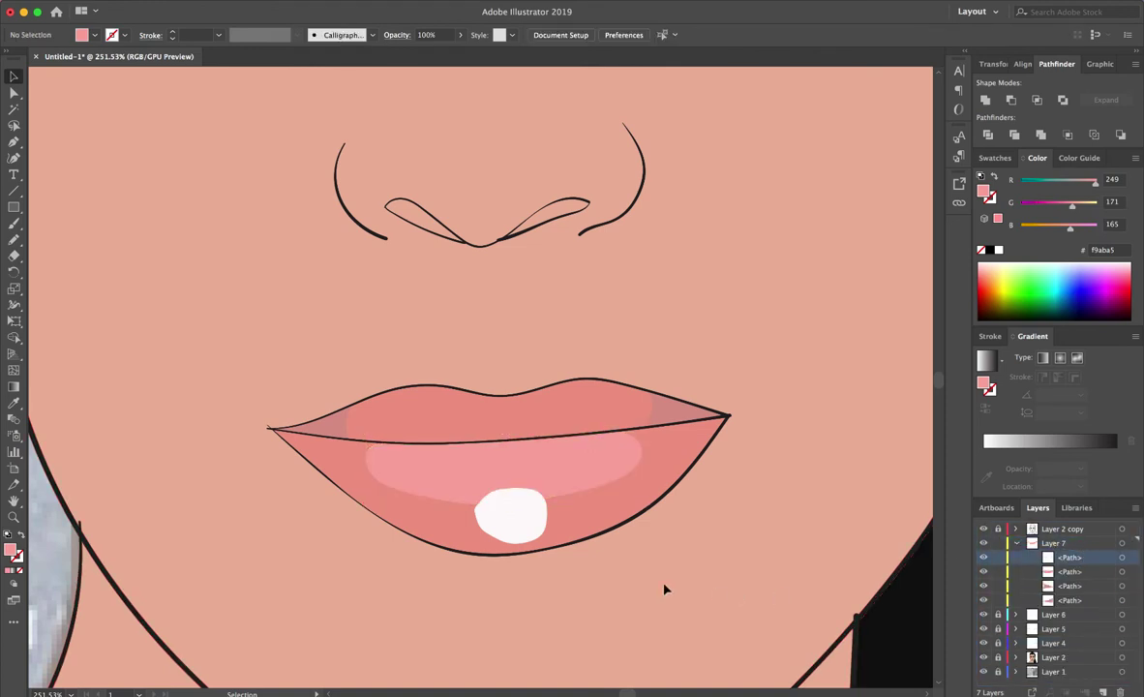
key("b")
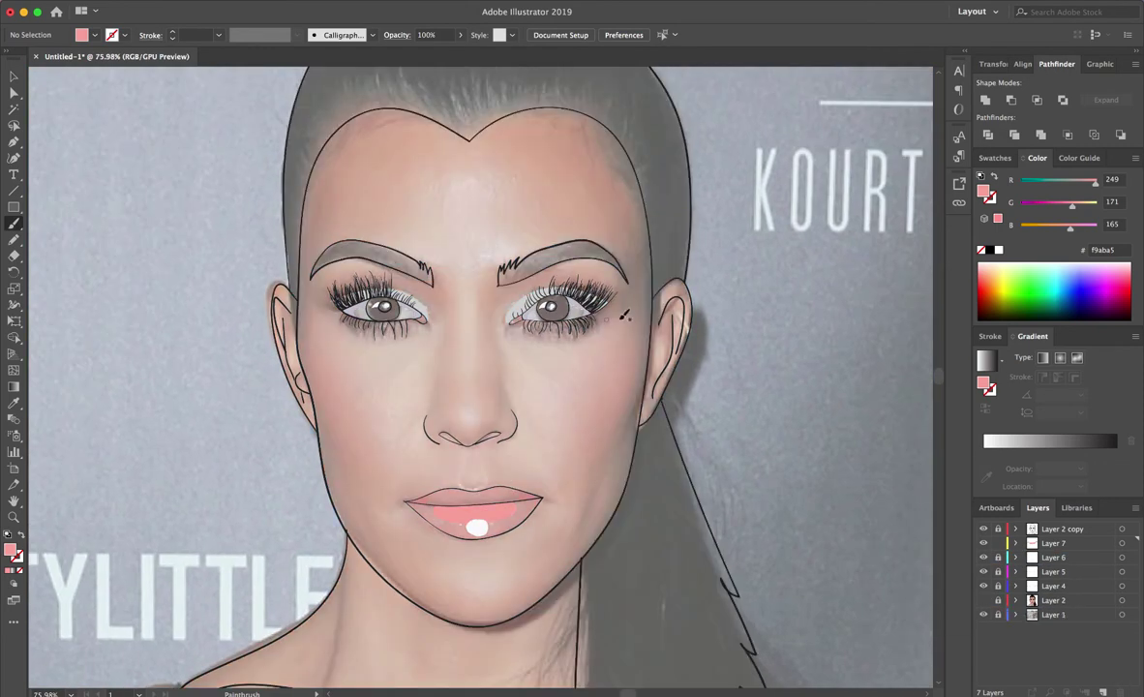
- On a new layer, draw a right-cheek shading shape filled with dda794
key("ctrl+l")
key("n")
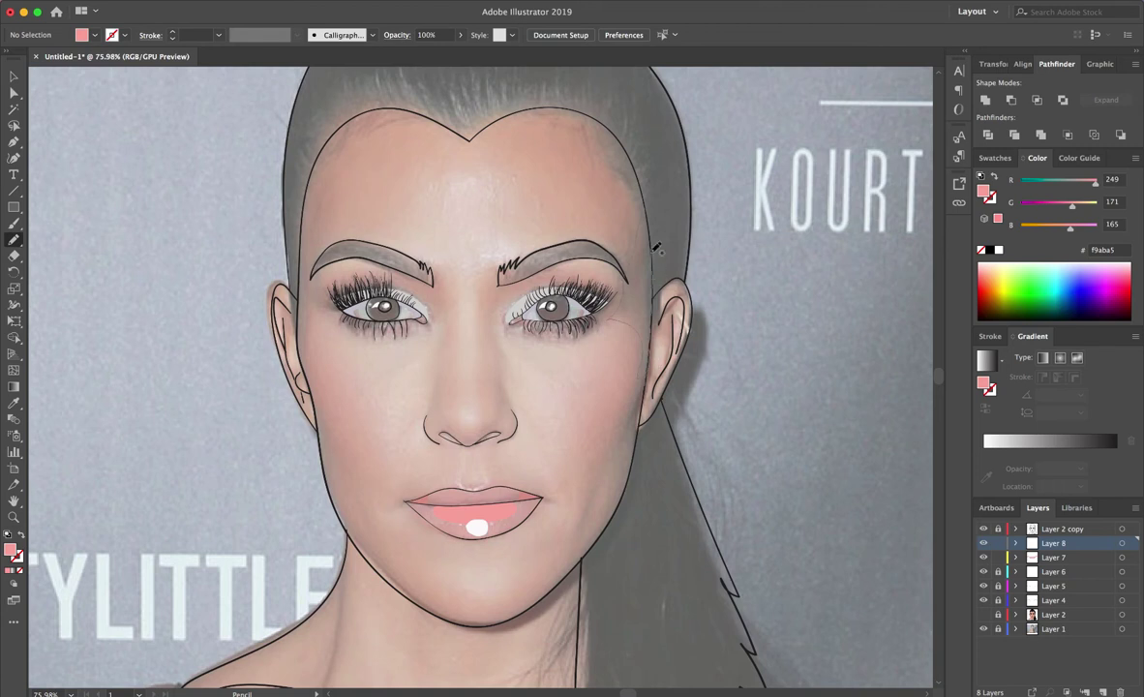
left_click_drag(652, 205, 672, 199)
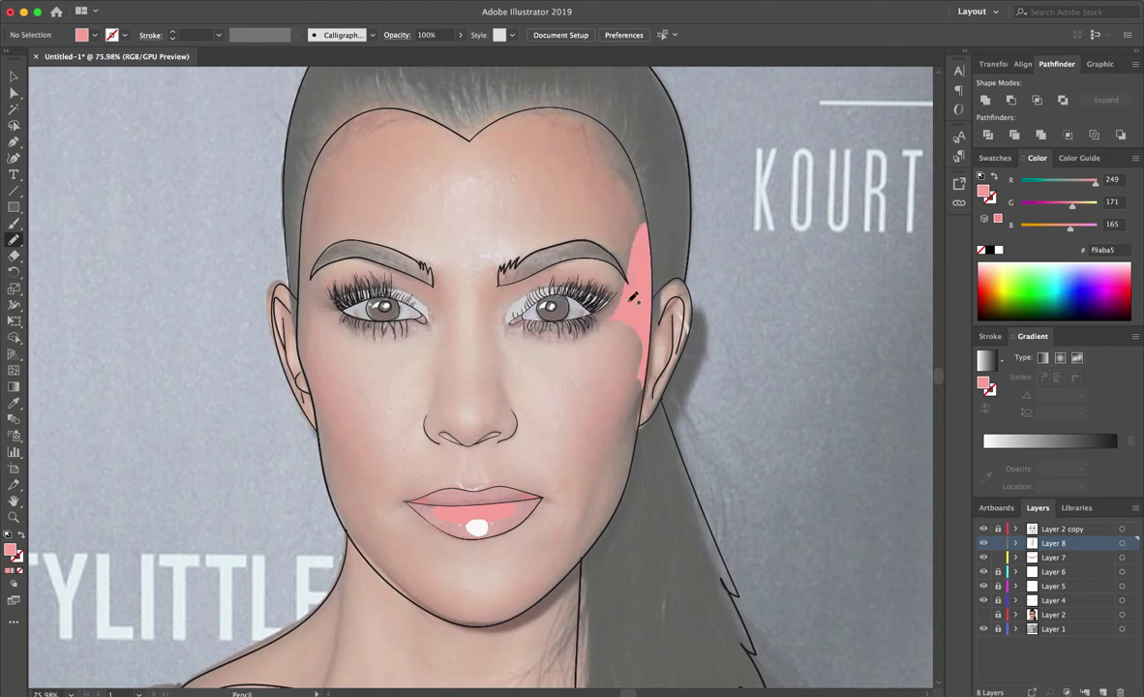
key("v")
left_click(629, 320)
key("i")
double_click(10, 549)
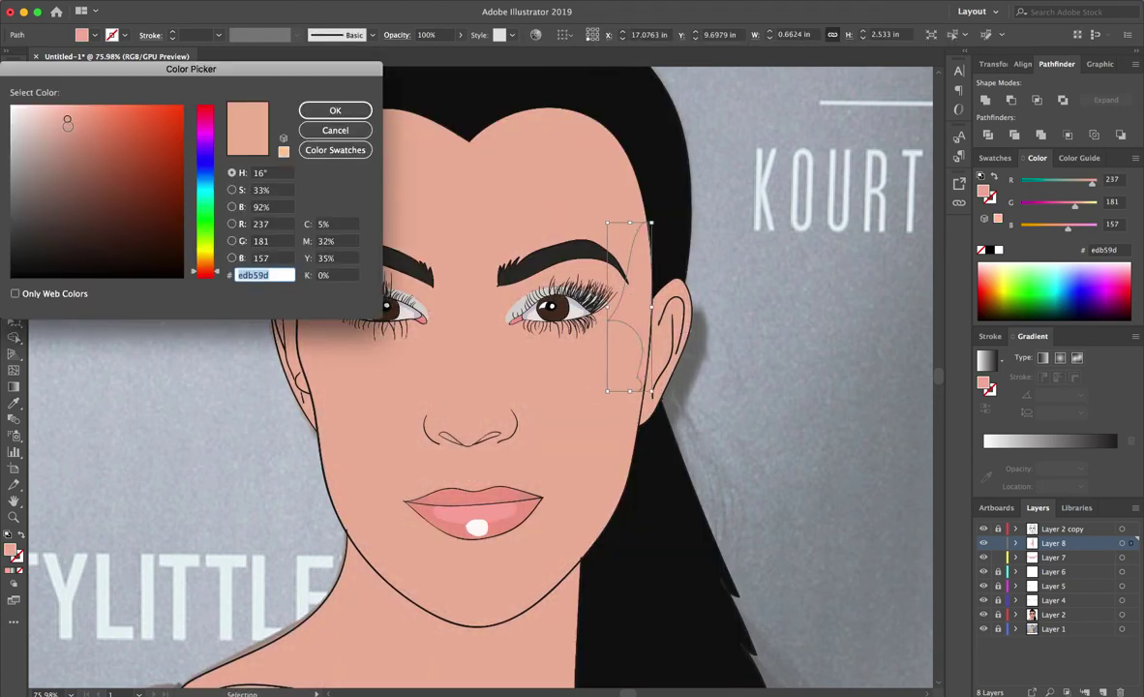
type("dda794")
key("Return")
- Draw a dark brown (876459) shadow under the chin and brush a line down the left neck
left_click(984, 615)
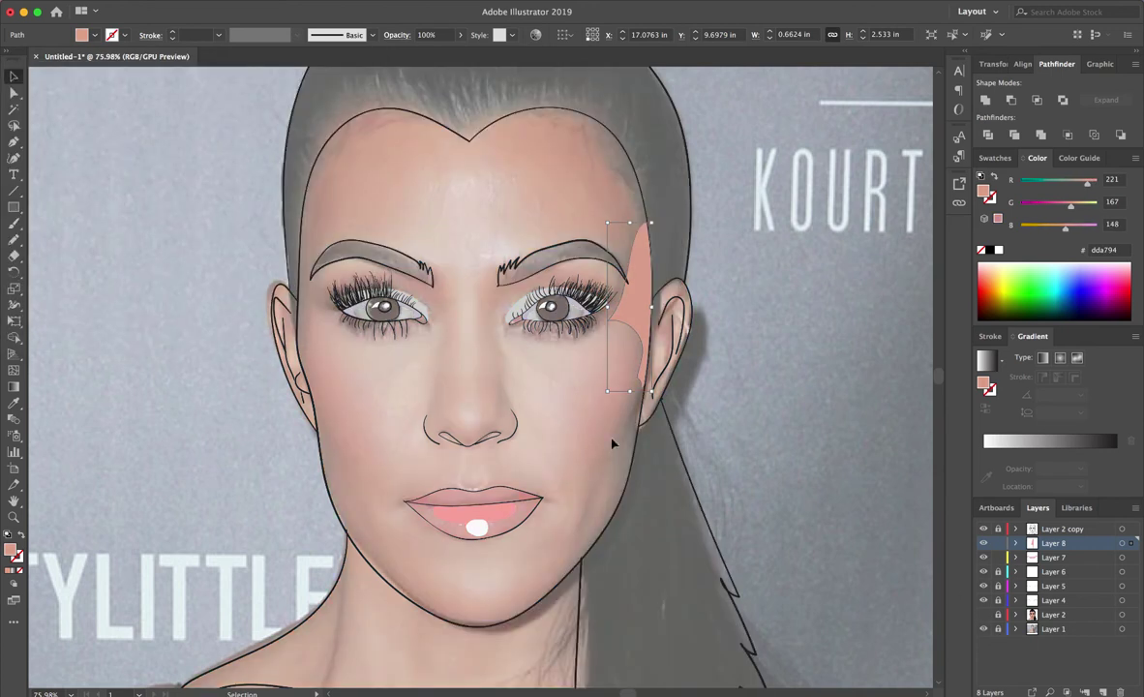
key("n")
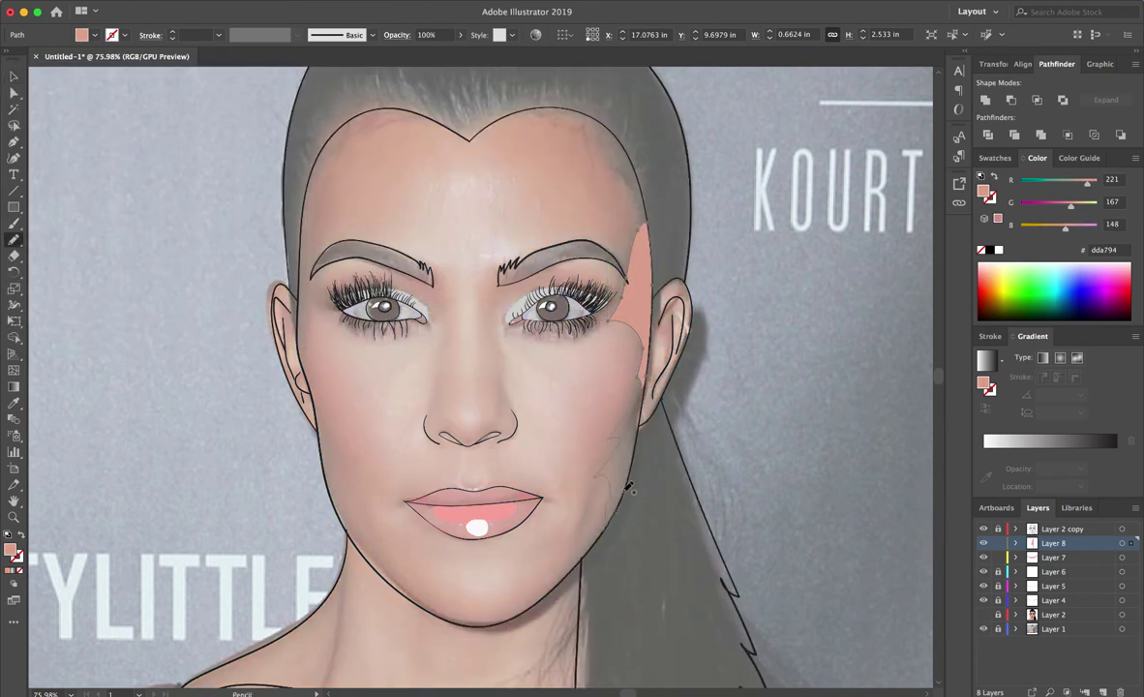
scroll(527, 536, "down", 4)
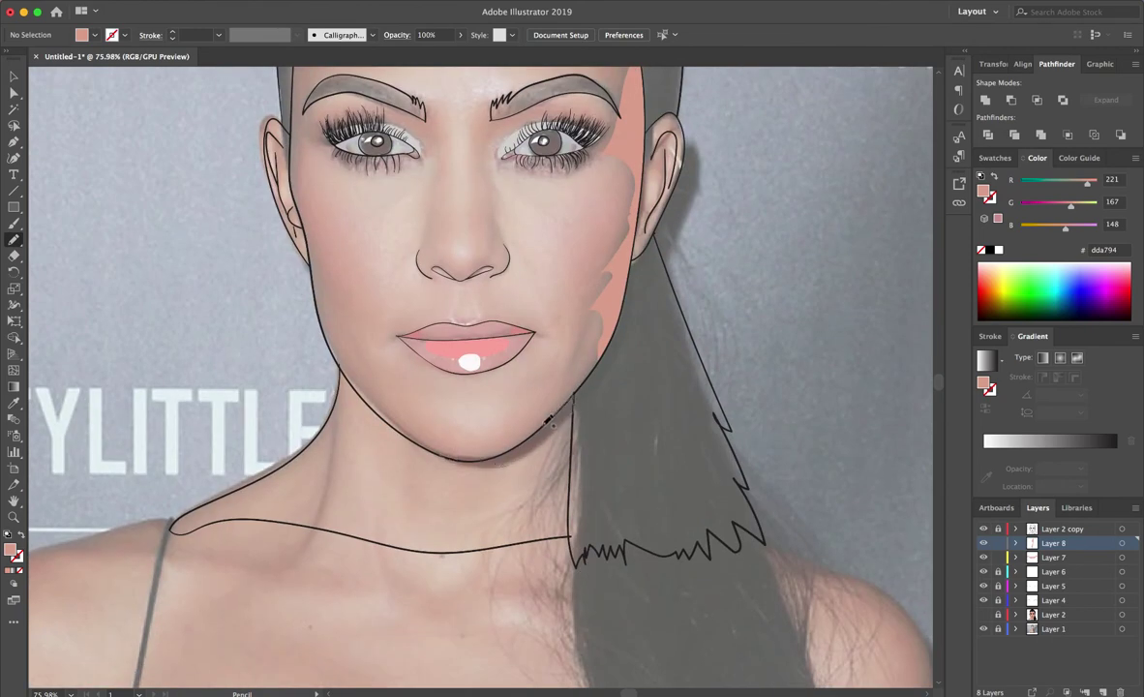
left_click_drag(487, 455, 493, 453)
key("v")
double_click(11, 549)
left_click(69, 184)
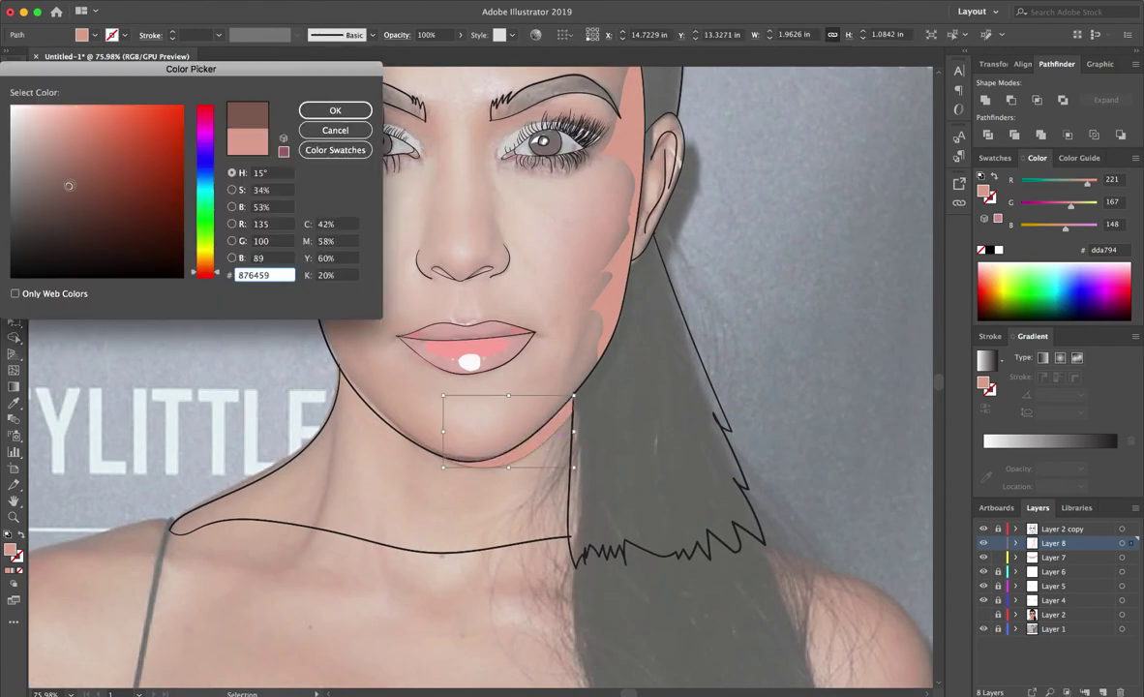
left_click(315, 116)
key("b")
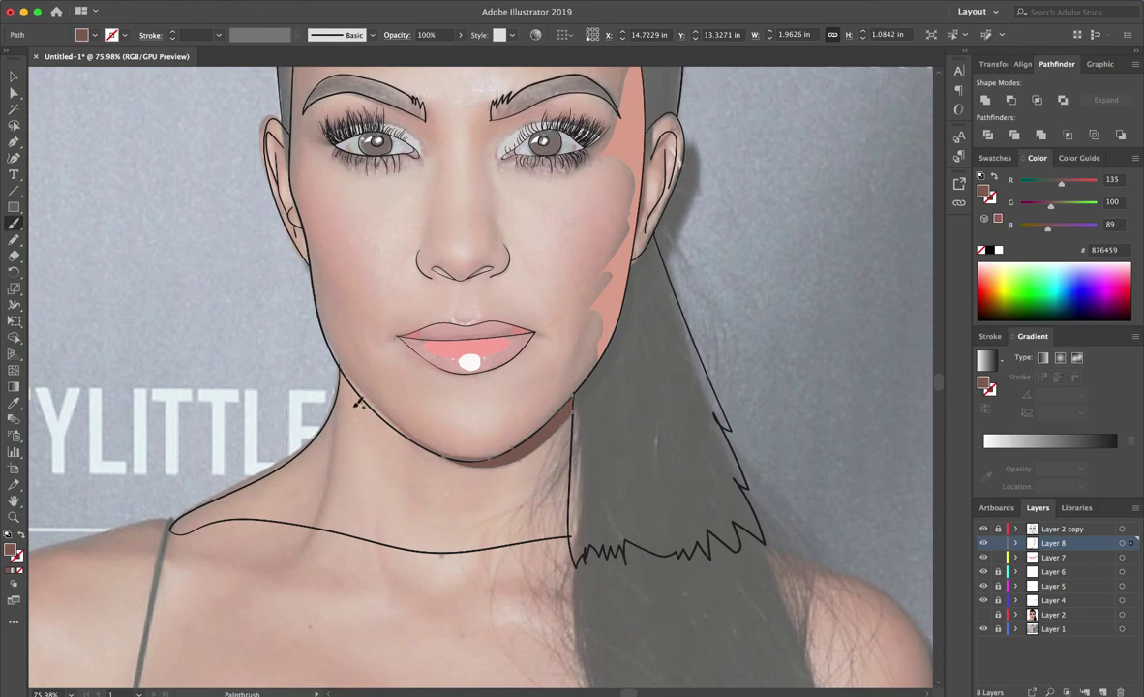
left_click_drag(341, 409, 314, 522)
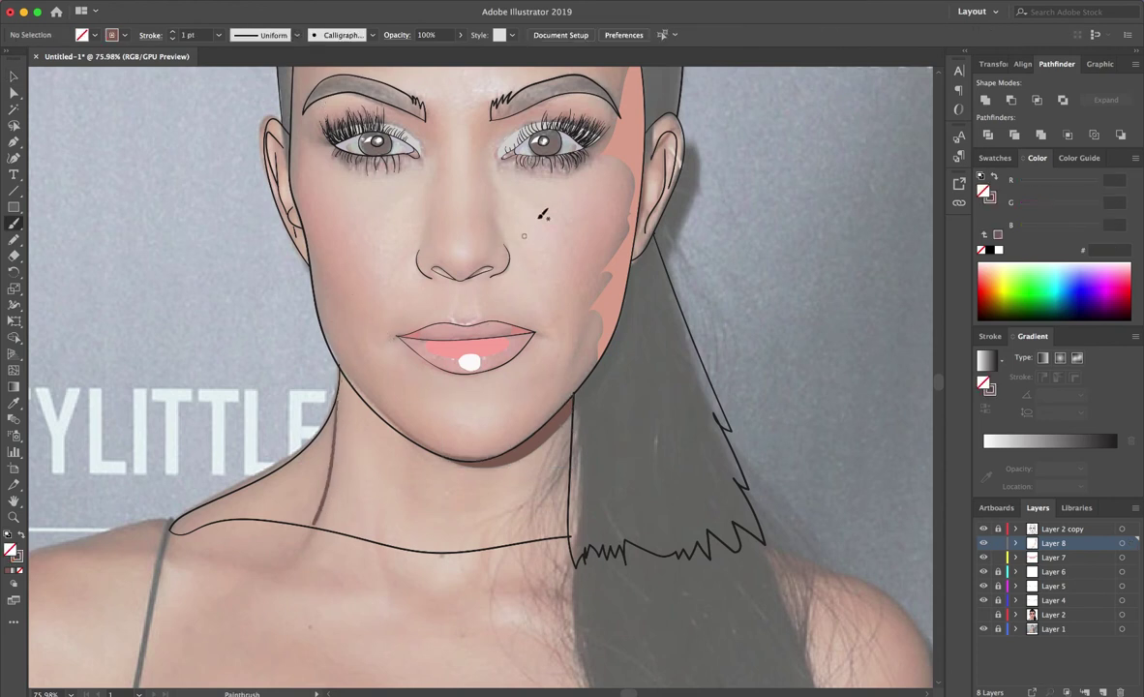
- Shade the nose bridge with the sampled cheek colour, then draw shading left of the nose
scroll(542, 215, "up", 5)
key("n")
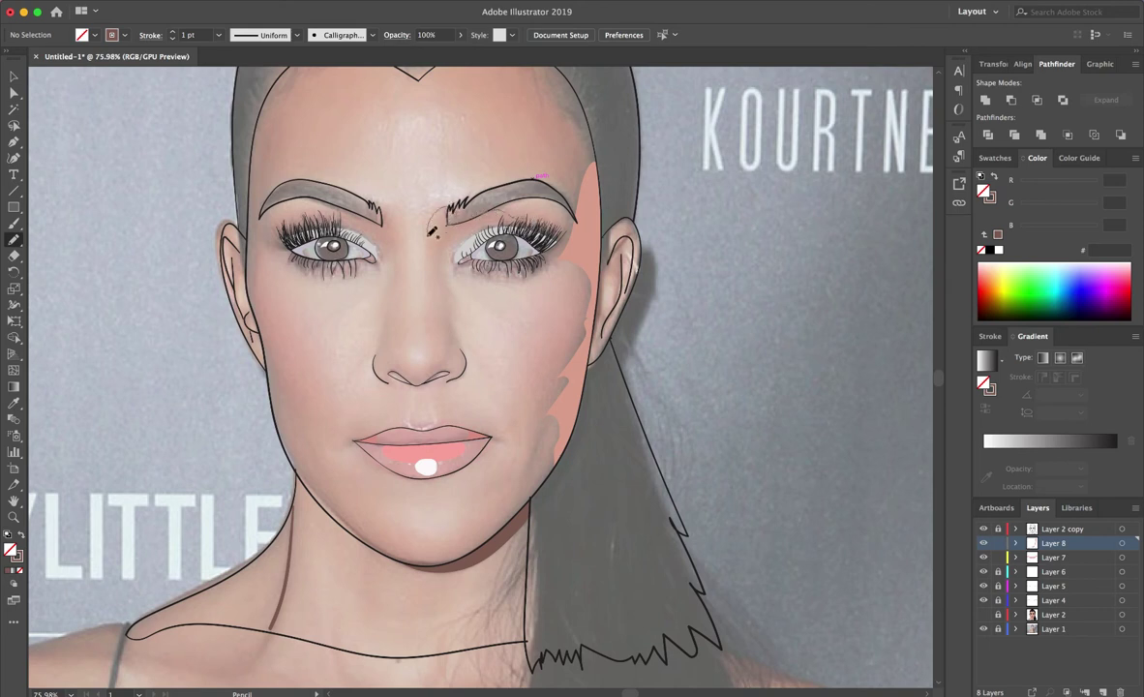
left_click_drag(472, 235, 475, 207)
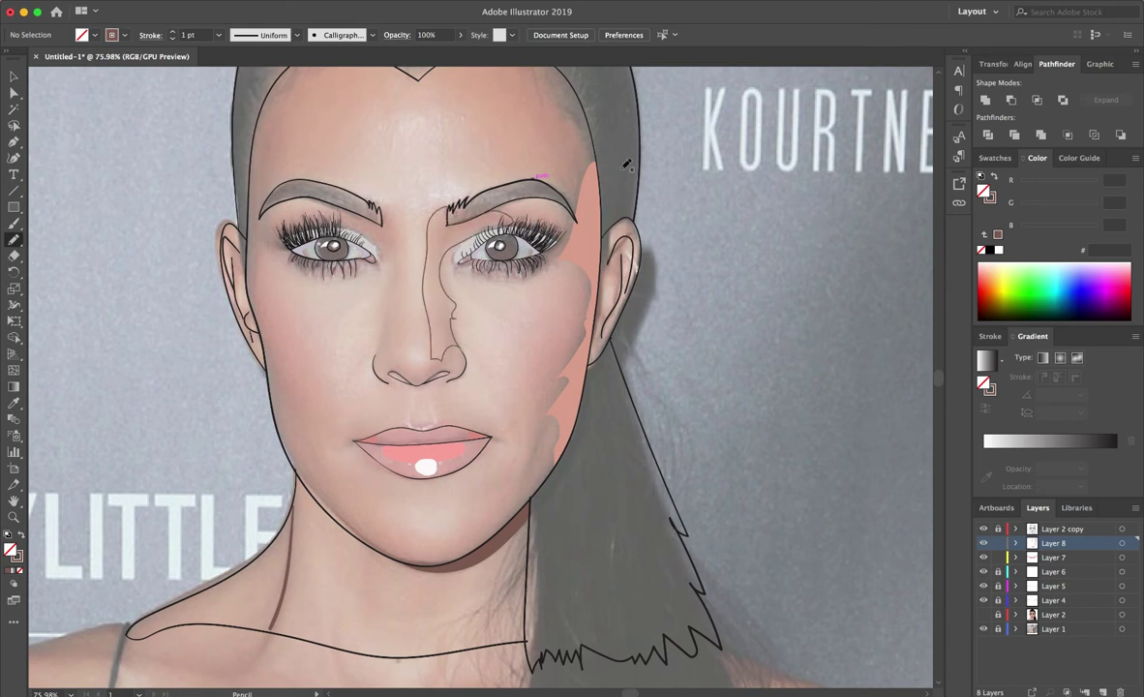
key("v")
key("ctrl+a")
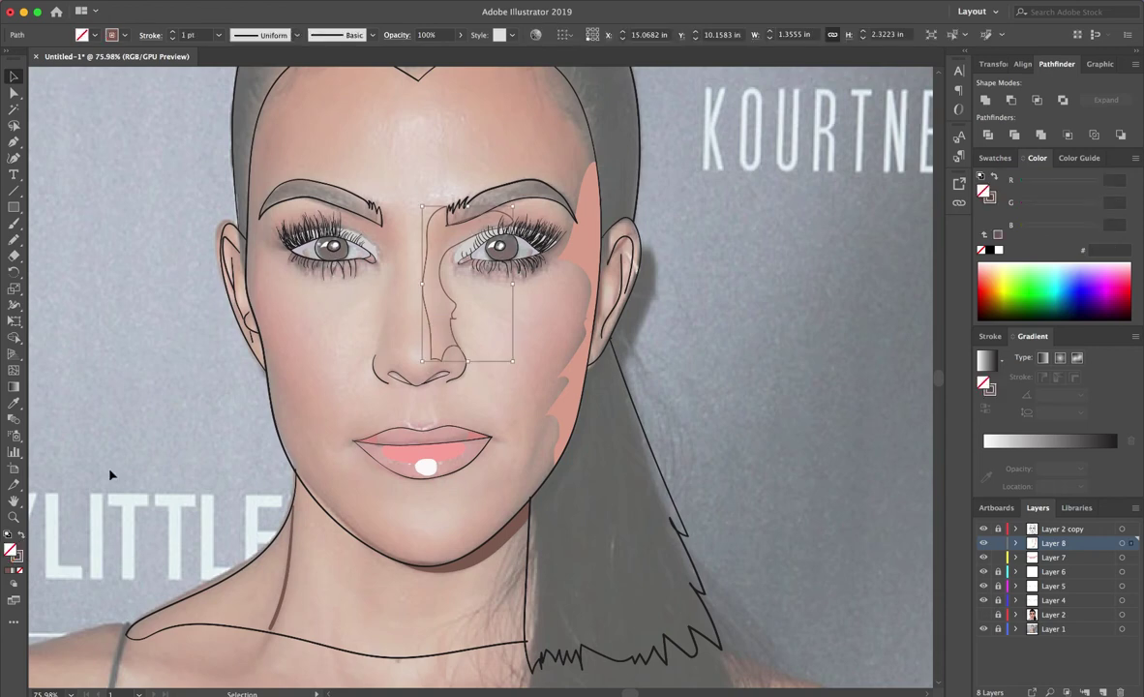
left_click(21, 535)
key("i")
left_click(581, 233)
left_click(984, 615)
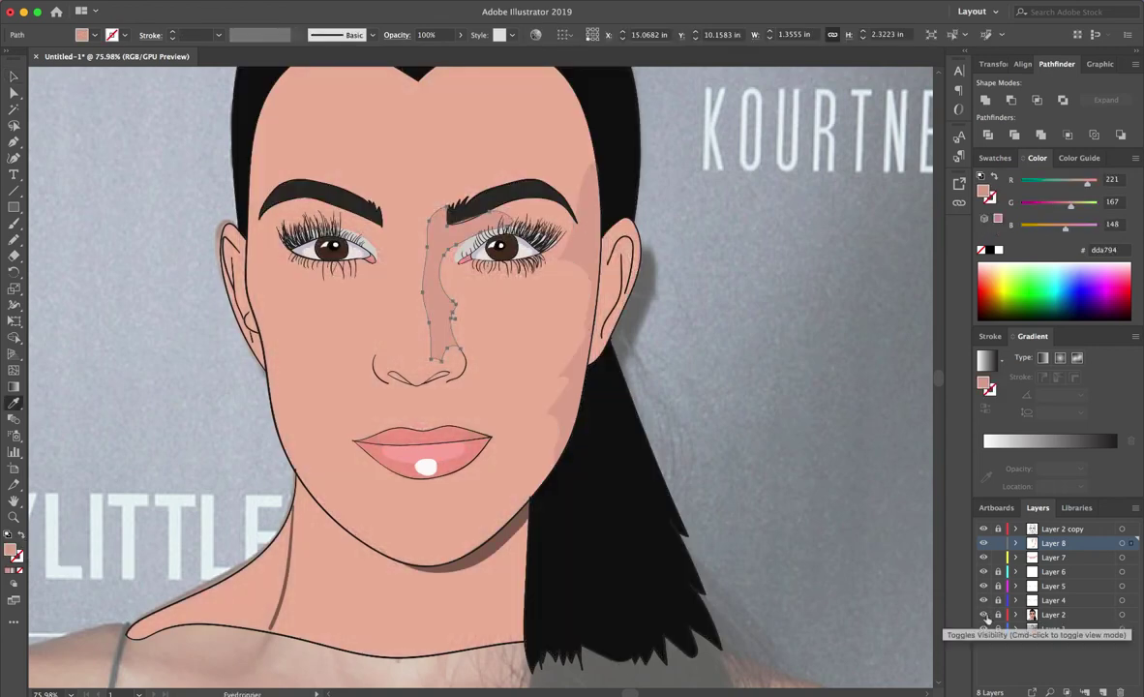
key("n")
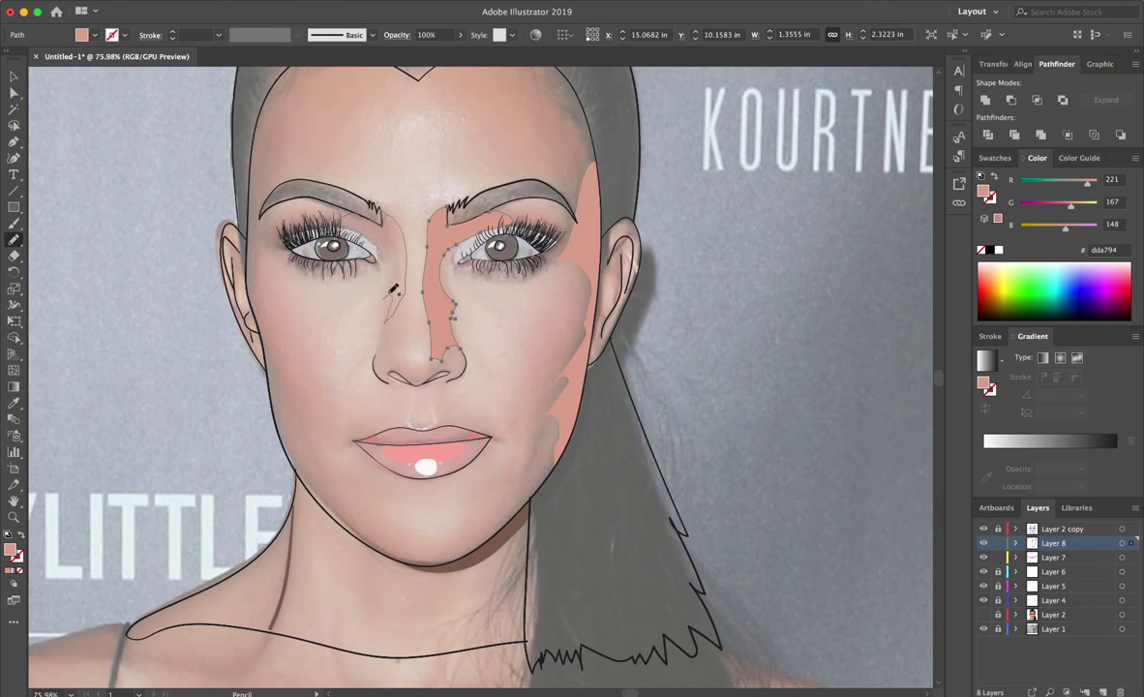
left_click_drag(373, 231, 369, 225)
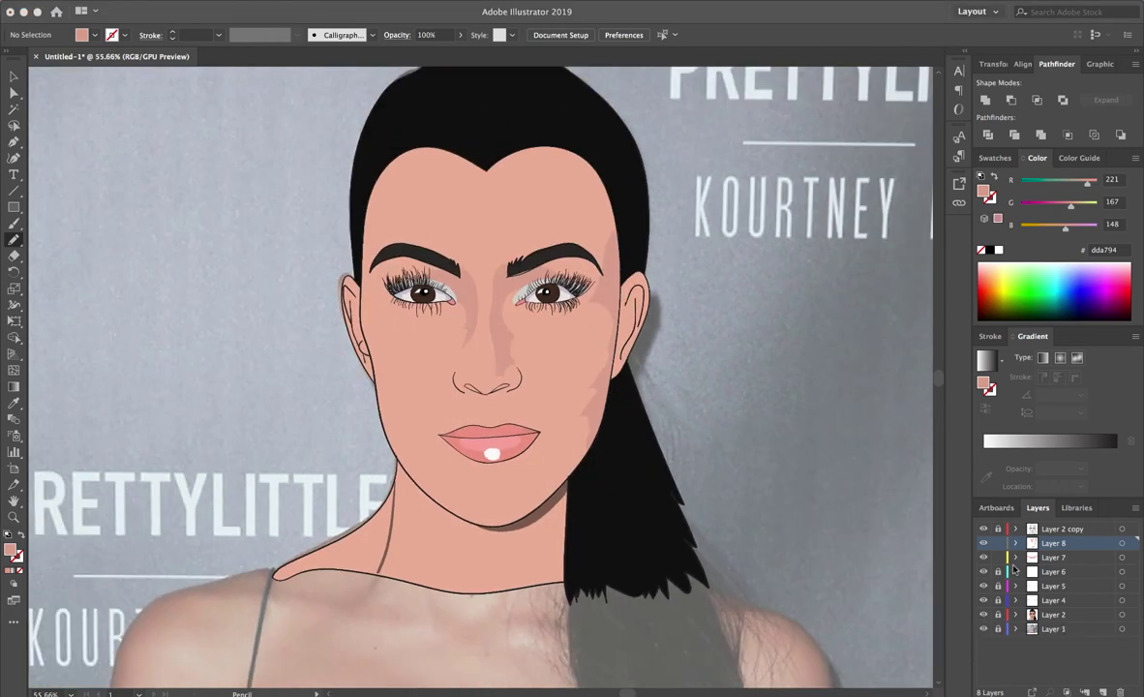
- Draw skin-tone shading inside the upper ear and reshape its inner curve
left_click(984, 614)
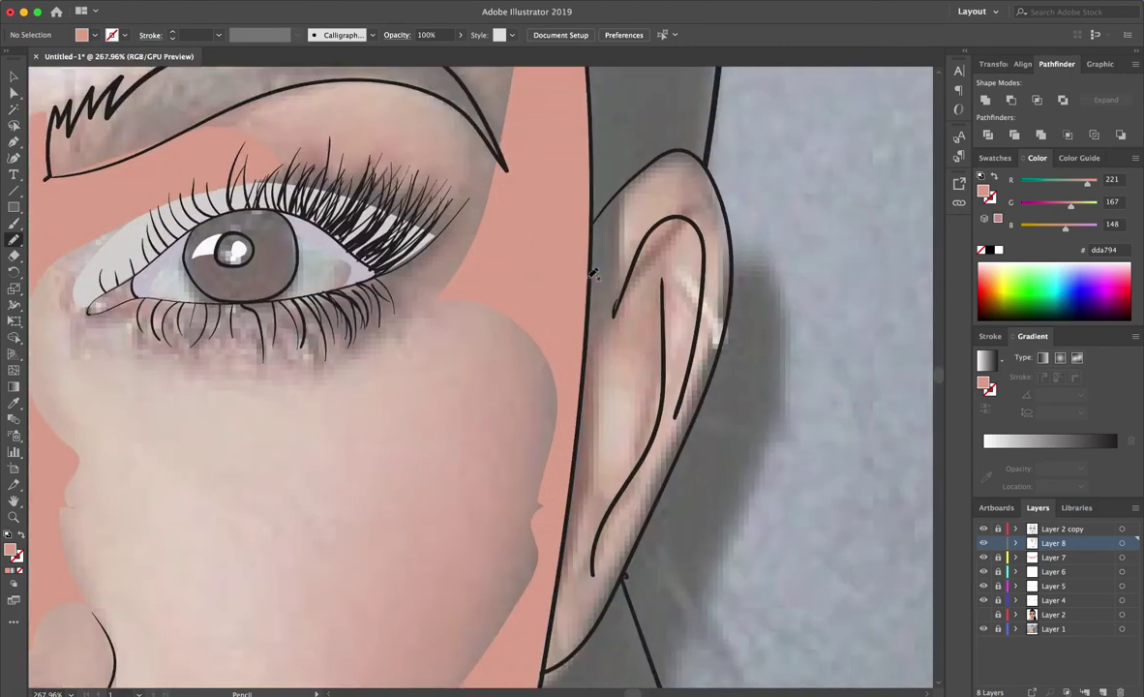
scroll(594, 275, "right", 5)
scroll(594, 275, "up", 2)
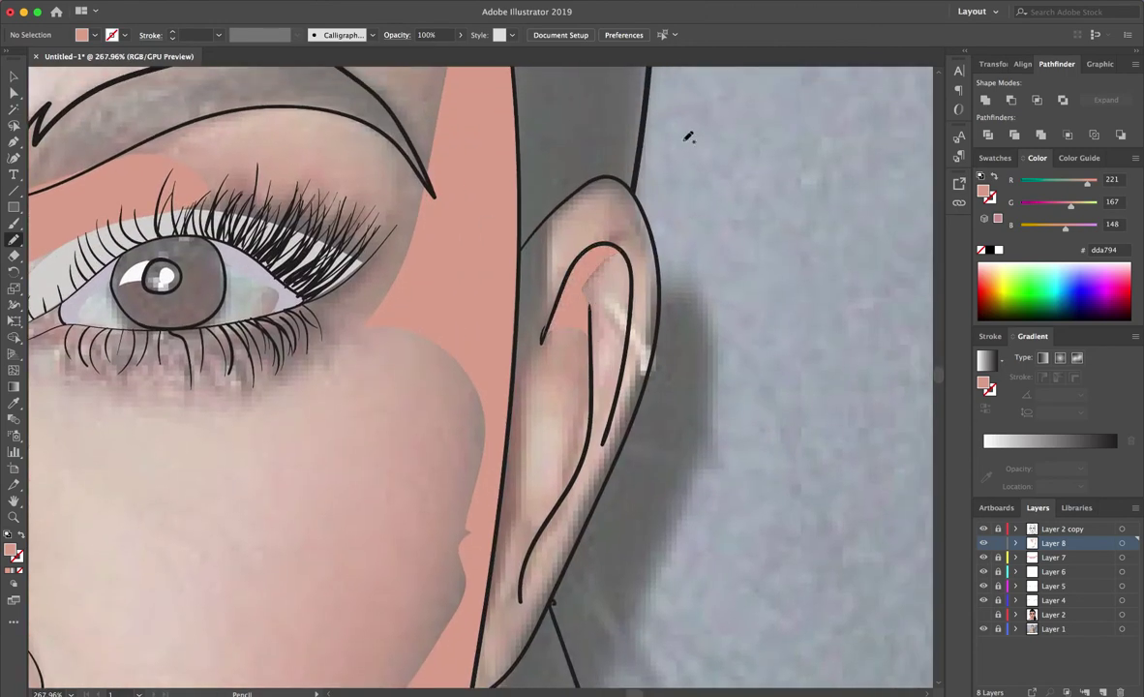
scroll(581, 194, "left", 5)
scroll(507, 256, "left", 15)
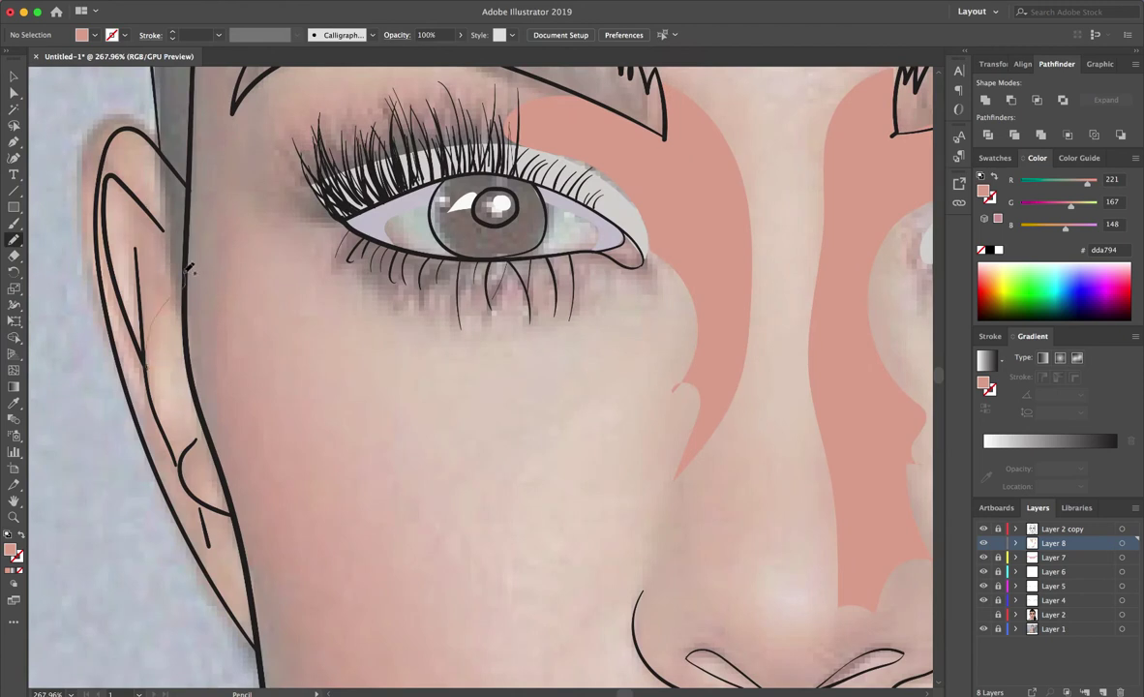
left_click_drag(147, 316, 155, 291)
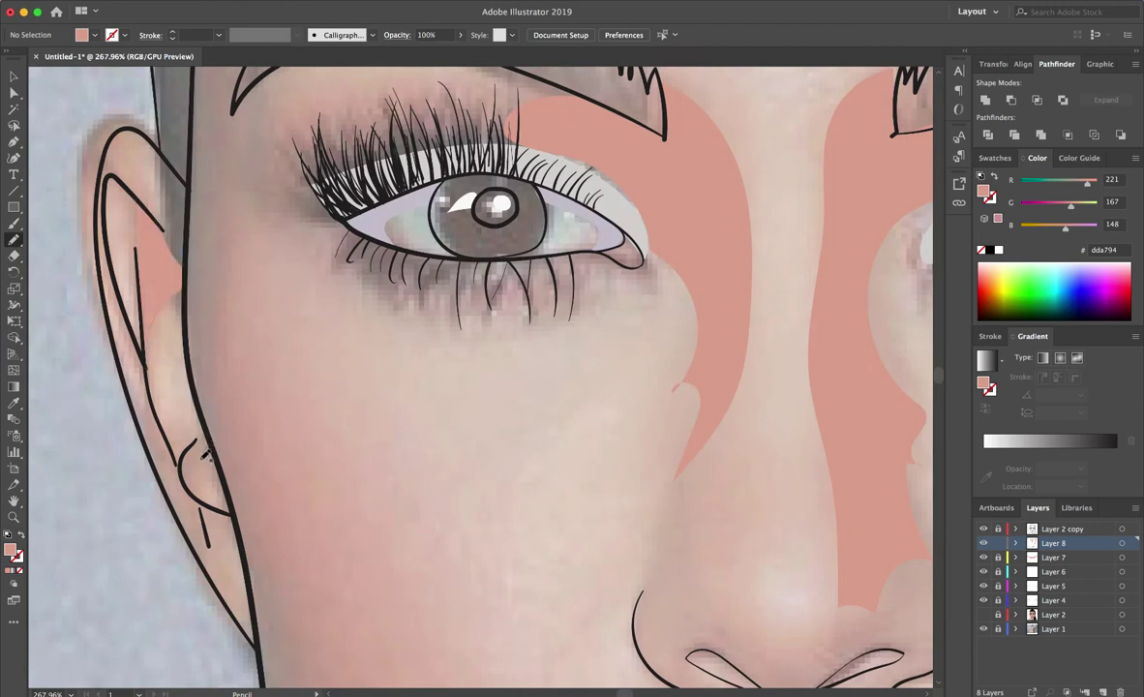
left_click_drag(199, 492, 191, 449)
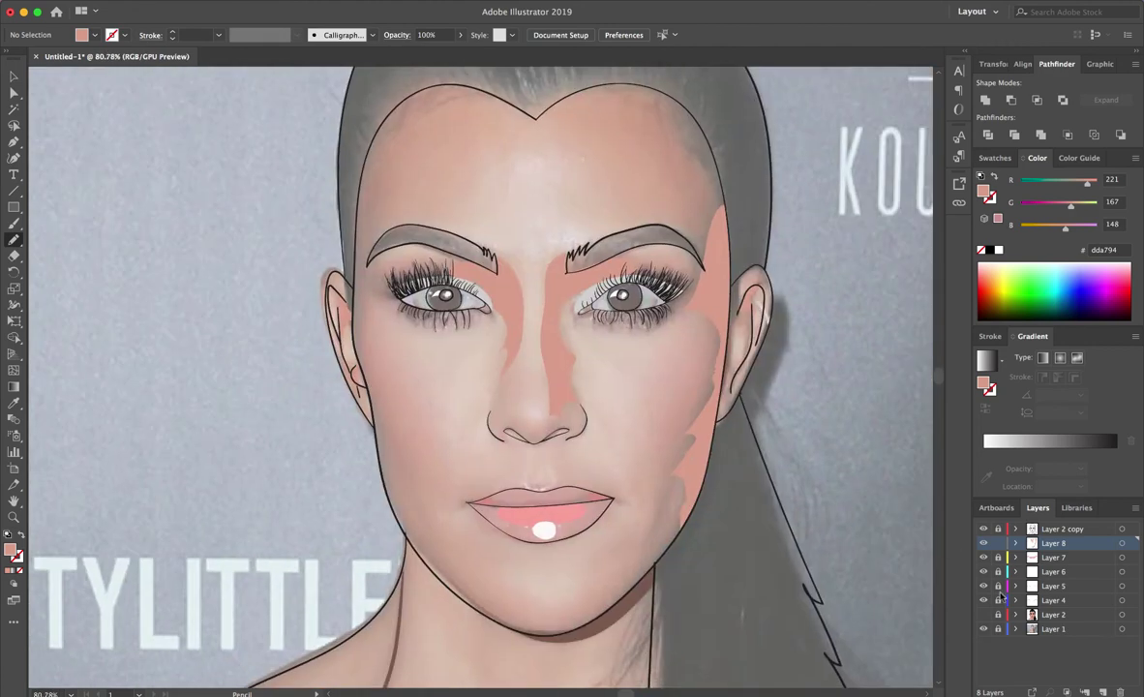
- Swap fill and stroke, then redraw the lower inner-ear line on the right ear
scroll(334, 316, "up", 5)
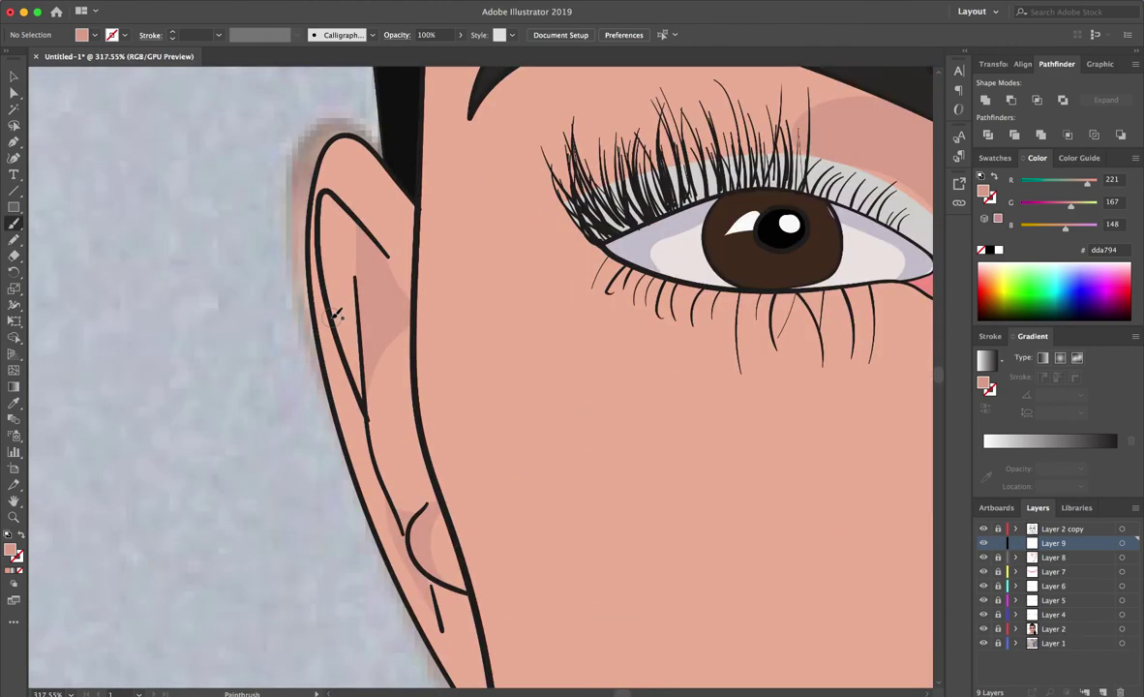
key("shift+x")
scroll(393, 320, "right", 10)
scroll(581, 309, "right", 10)
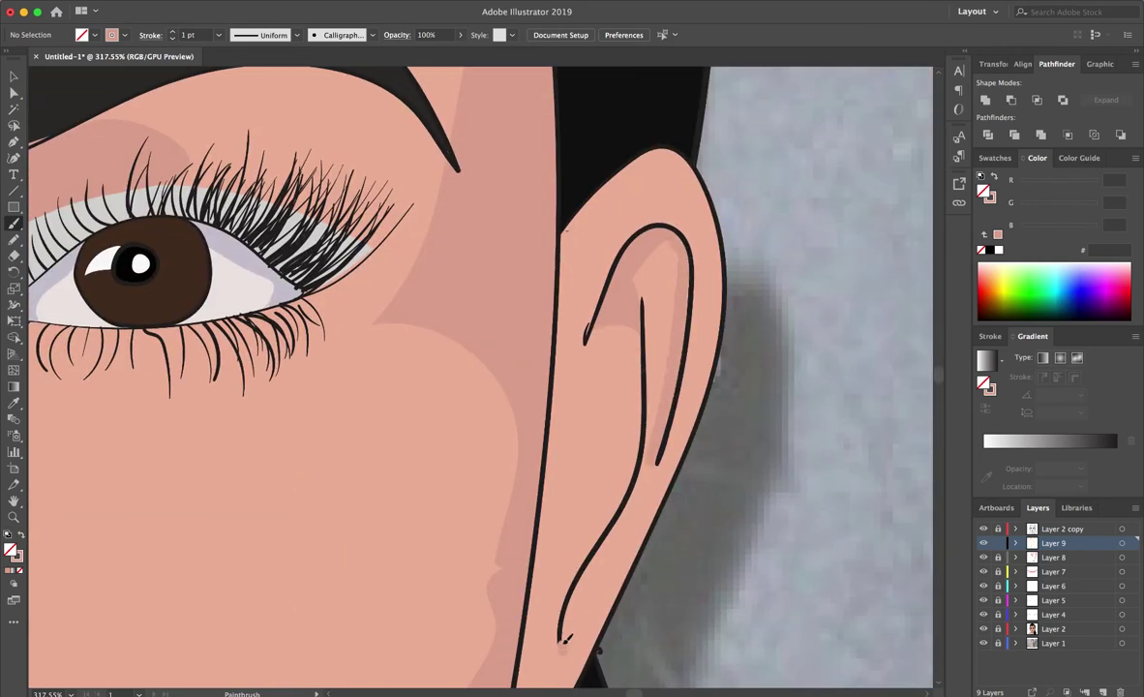
left_click_drag(565, 638, 642, 478)
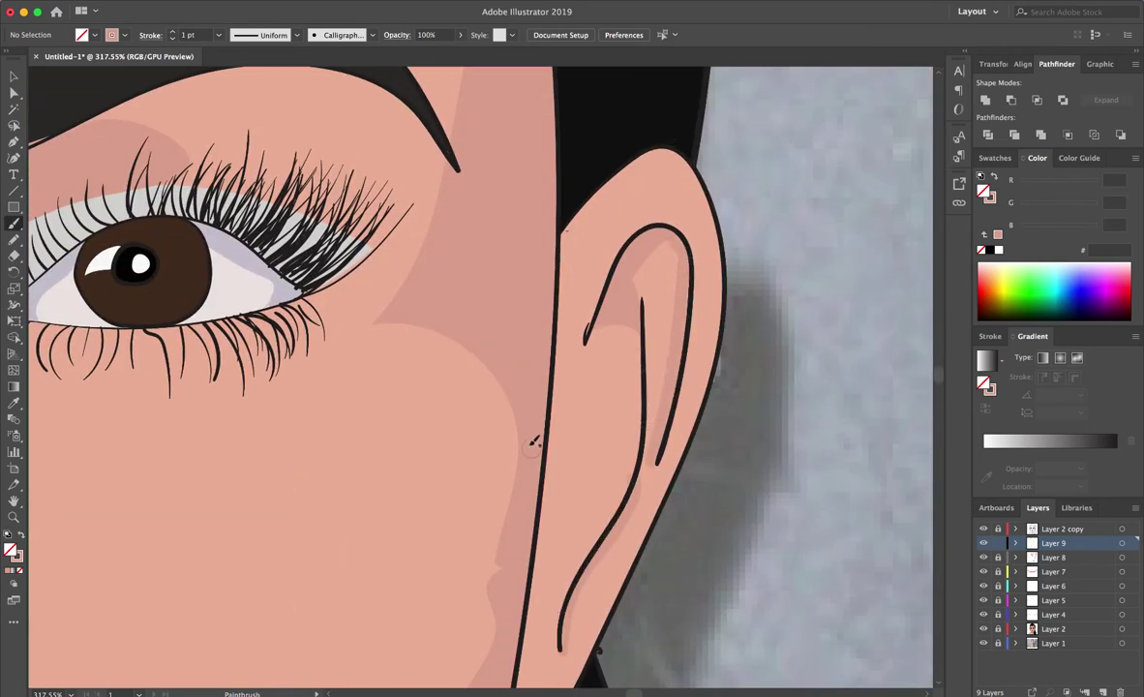
scroll(607, 339, "down", 5)
scroll(484, 320, "left", 5)
scroll(378, 252, "right", 5)
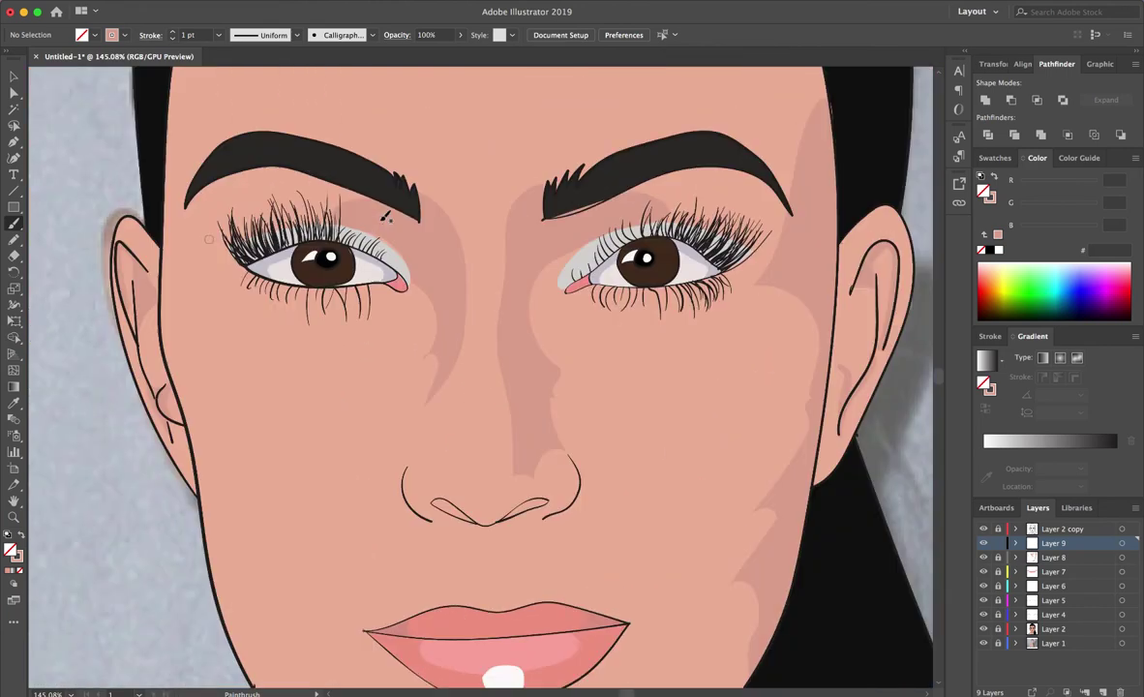
scroll(385, 217, "down", 3)
- Isolate the nose compound path and inspect its context options
scroll(472, 387, "up", 5)
key("v")
double_click(536, 484)
right_click(534, 476)
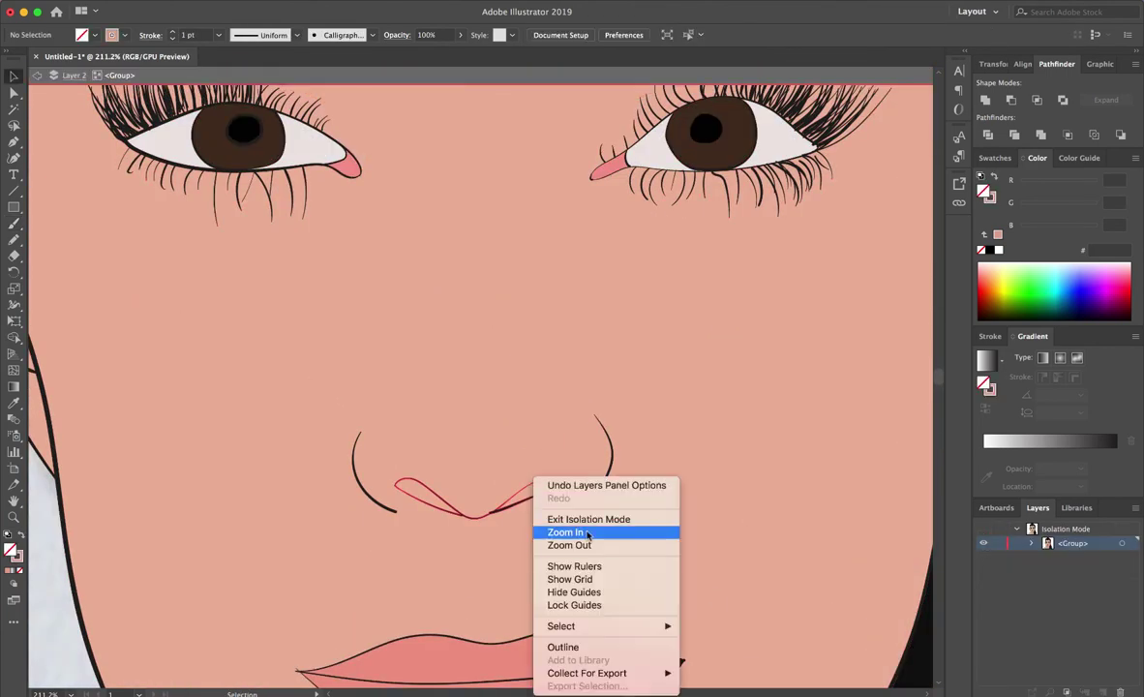
key("Escape")
right_click(542, 500)
double_click(525, 501)
right_click(618, 528)
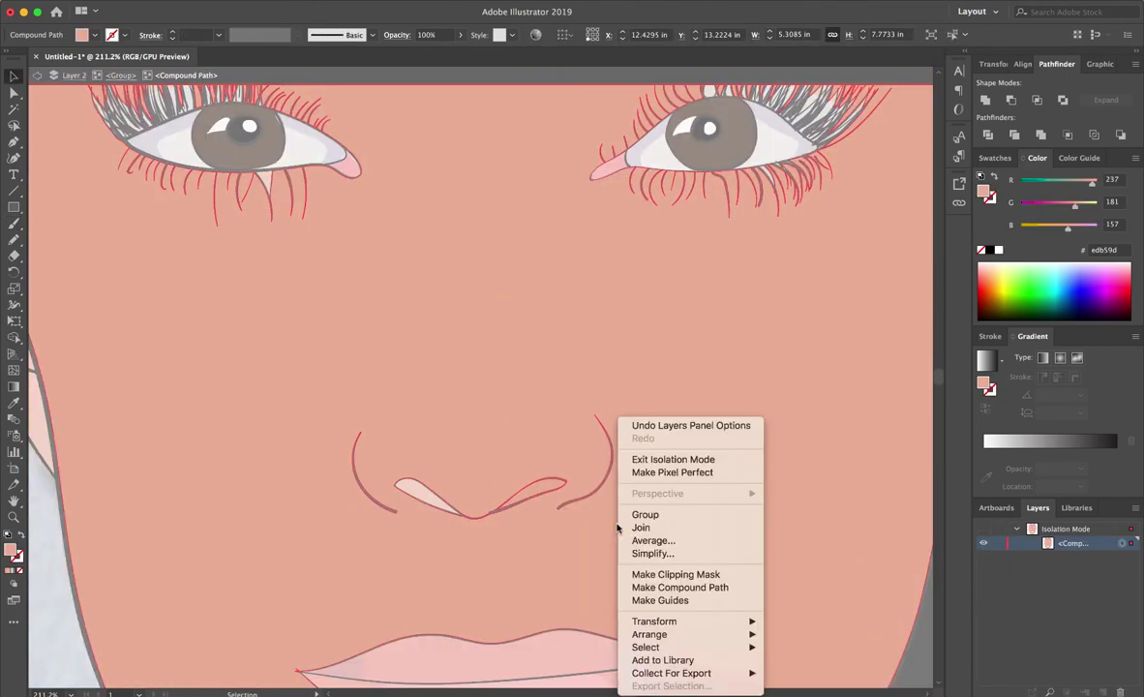
left_click(672, 459)
right_click(527, 432)
left_click(571, 575)
- Enter and exit isolation on the nose group, ending with nothing selected
scroll(621, 324, "up", 5)
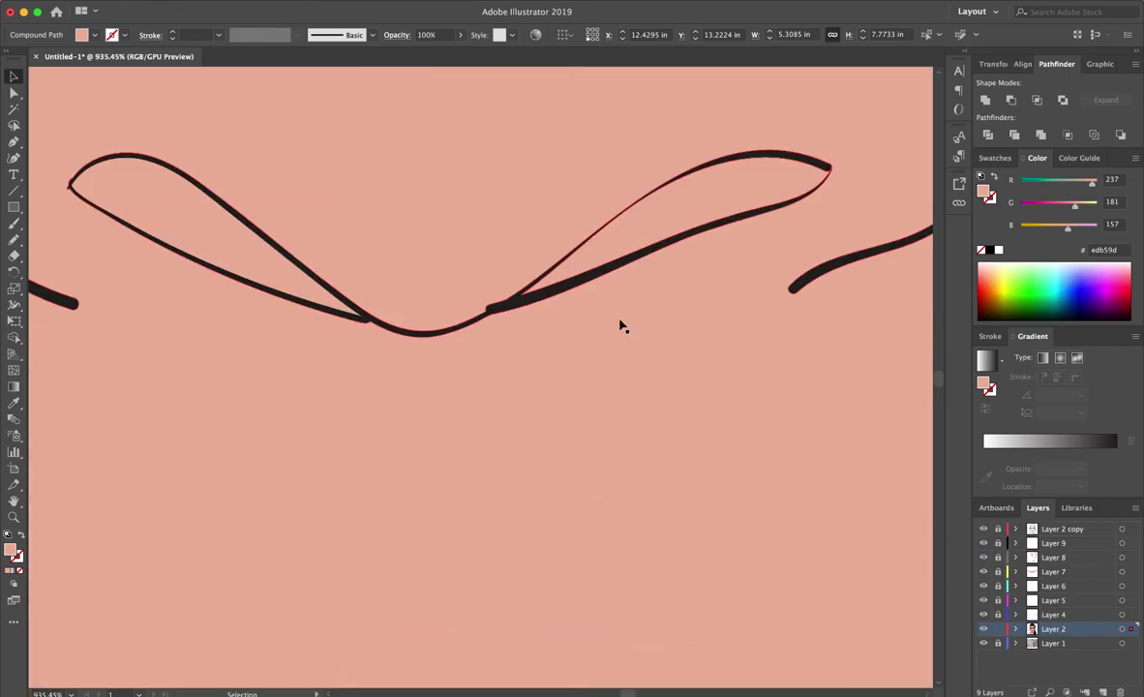
double_click(657, 217)
scroll(840, 427, "down", 3)
scroll(312, 485, "down", 3)
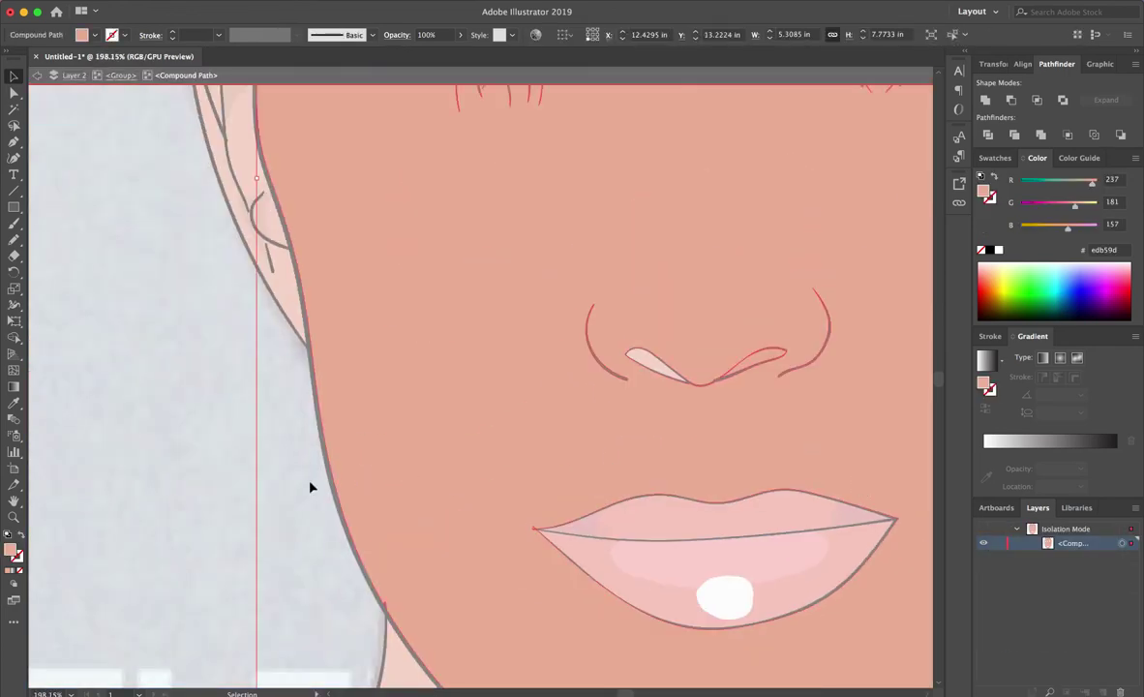
double_click(370, 440)
scroll(370, 440, "down", 1)
scroll(581, 484, "up", 5)
scroll(567, 473, "up", 2)
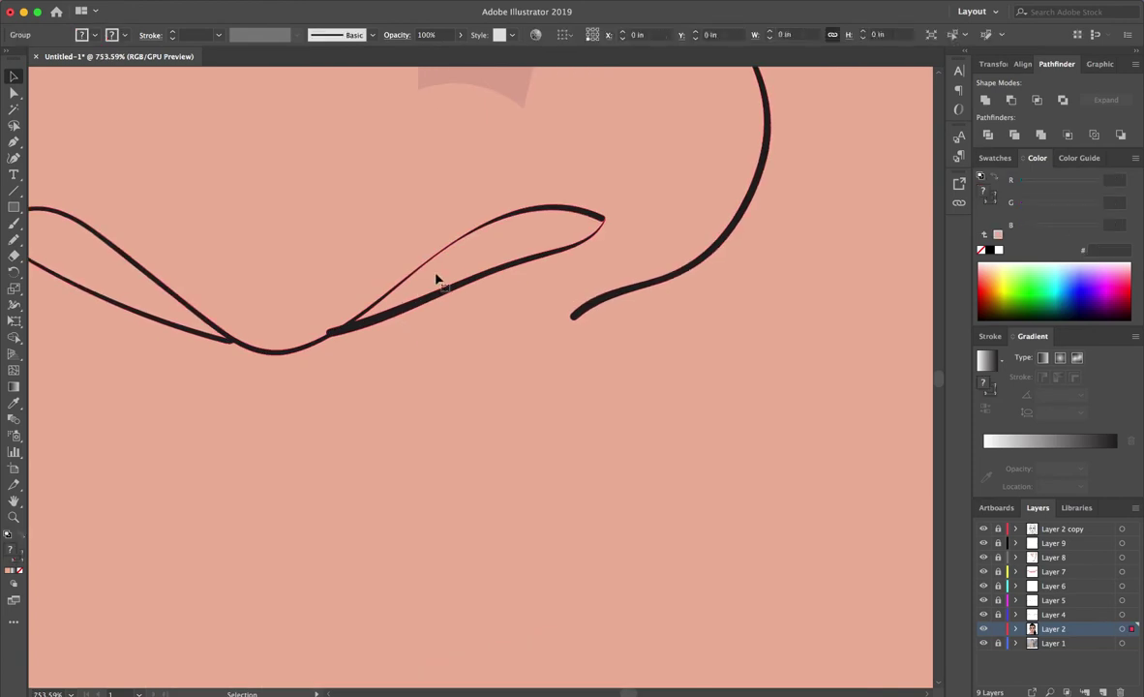
double_click(470, 264)
scroll(471, 267, "down", 5)
scroll(469, 267, "up", 5)
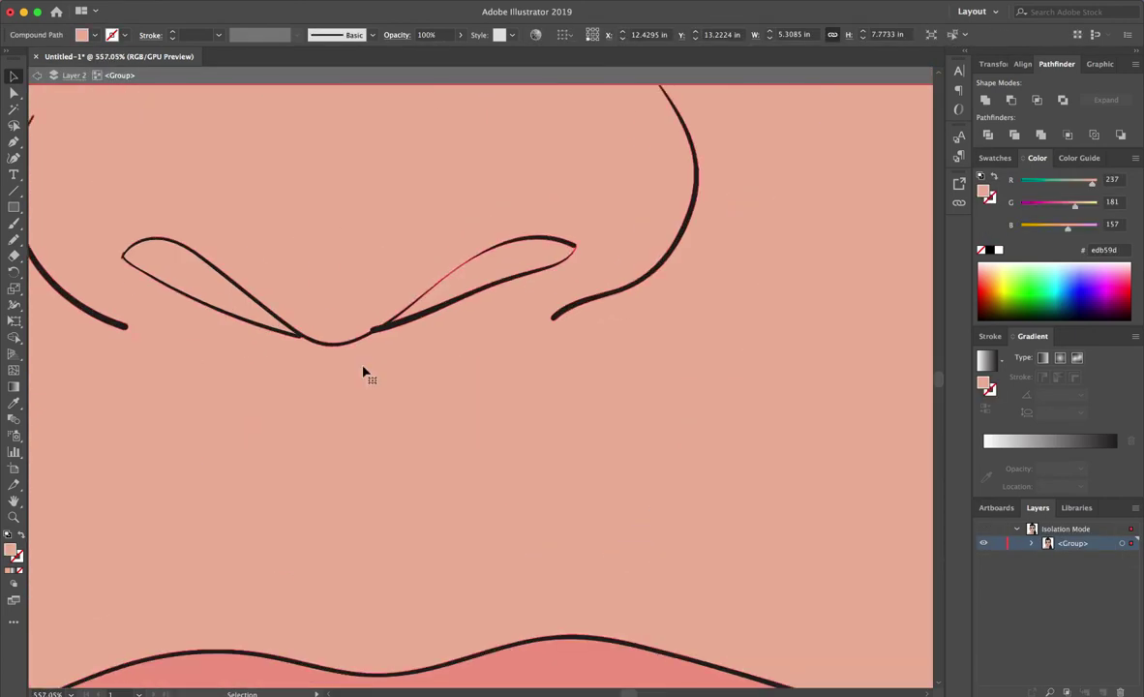
double_click(874, 555)
left_click(39, 75)
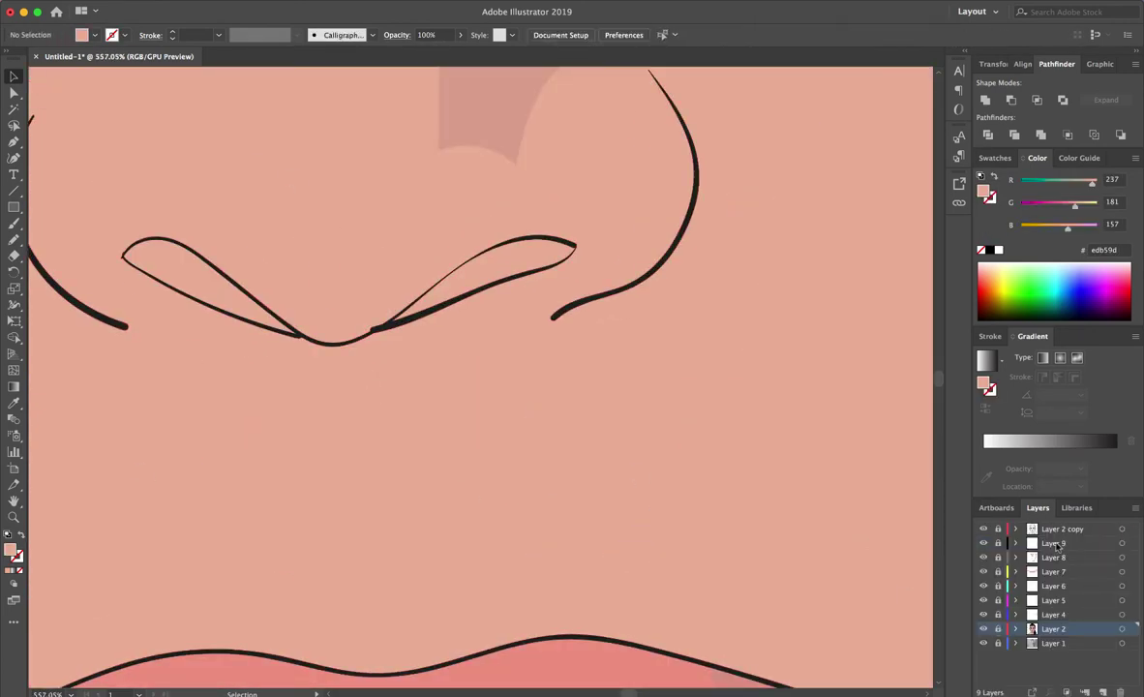
scroll(473, 337, "up", 3)
- Sample the darker skin tone and fill shapes inside both nostrils, then view the whole face
key("i")
left_click(520, 277)
key("n")
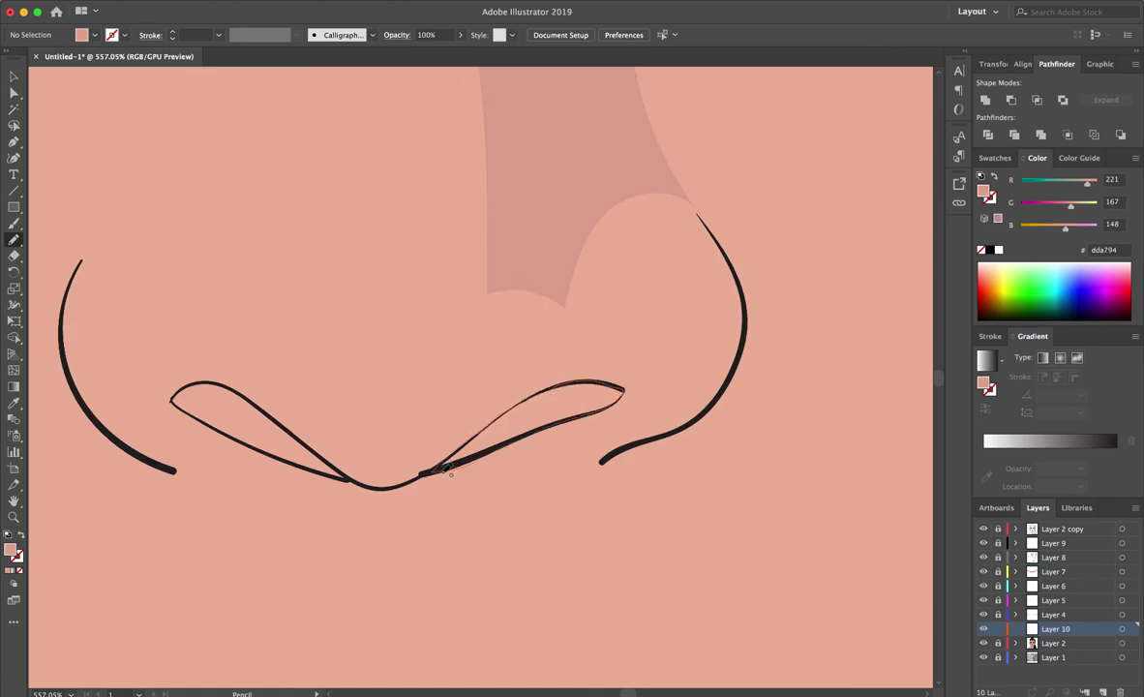
left_click_drag(445, 471, 433, 473)
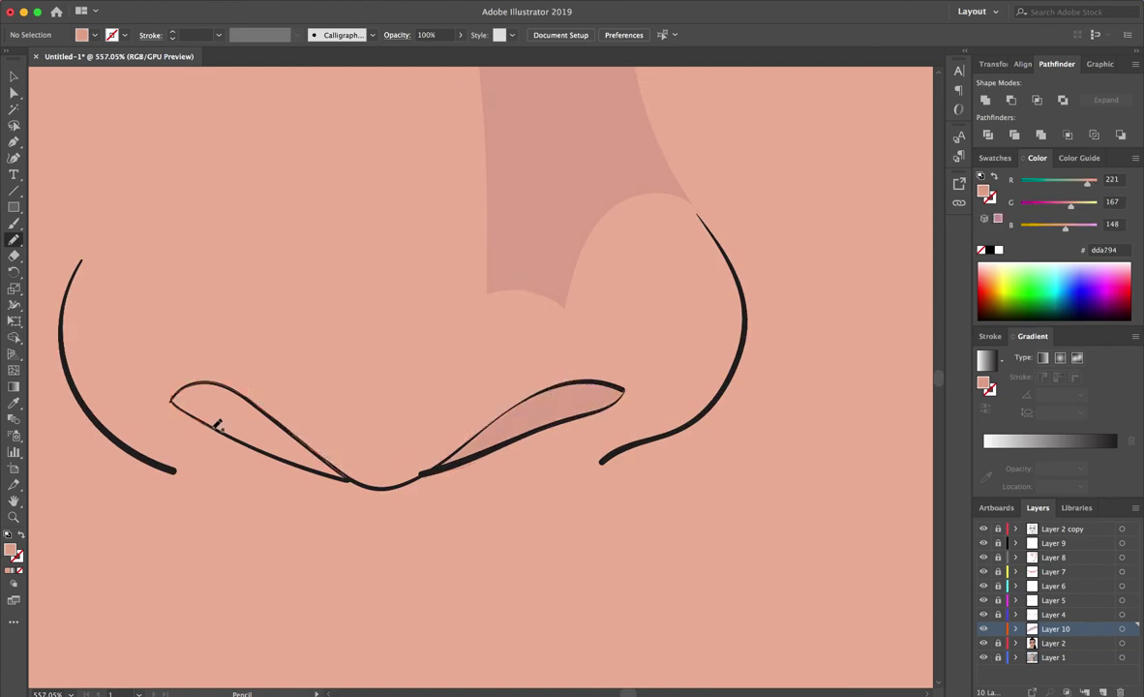
left_click_drag(321, 469, 329, 472)
key("ctrl+0")
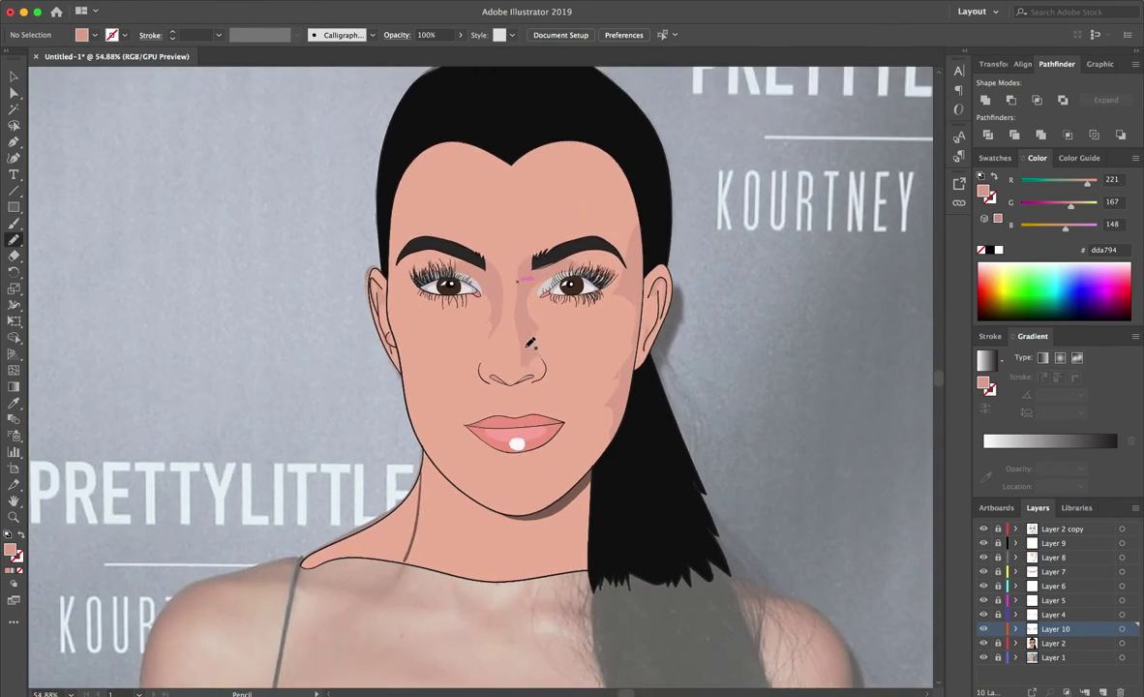
- Let the reference photo show through the artwork and clear the face shape selection
left_click(984, 643)
left_click(1122, 558)
key("i")
key("v")
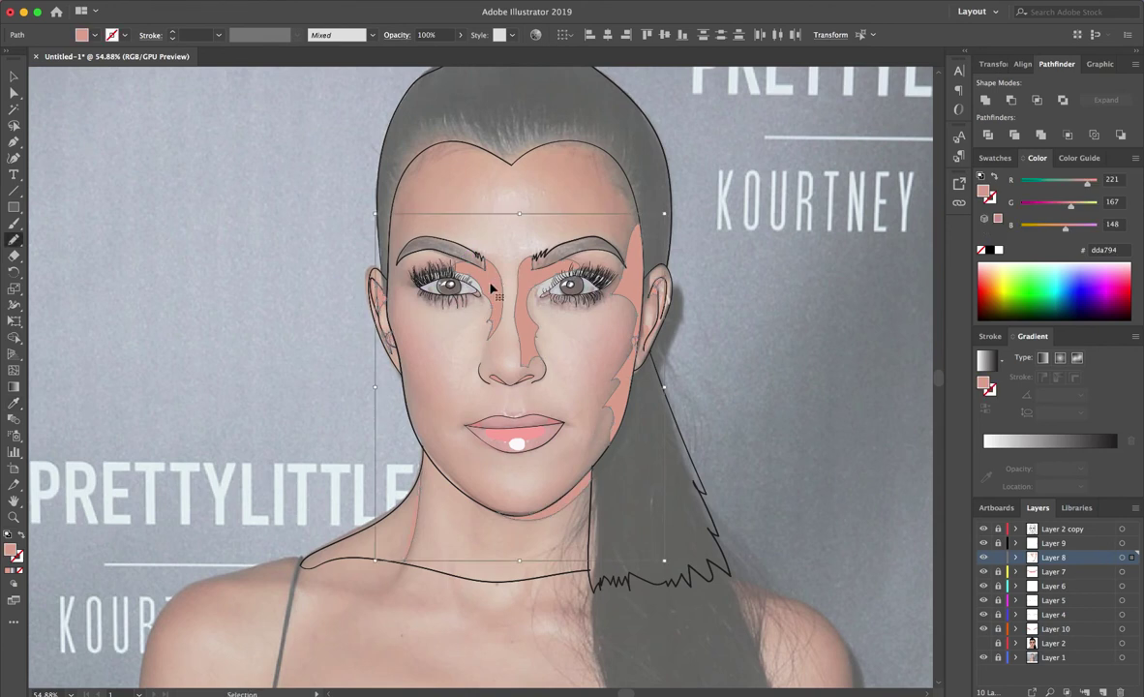
left_click(499, 420)
key("ctrl+shift+a")
- Draw a skin-tone patch on the left forehead in the shading layer, hide the photo, add a layer
key("n")
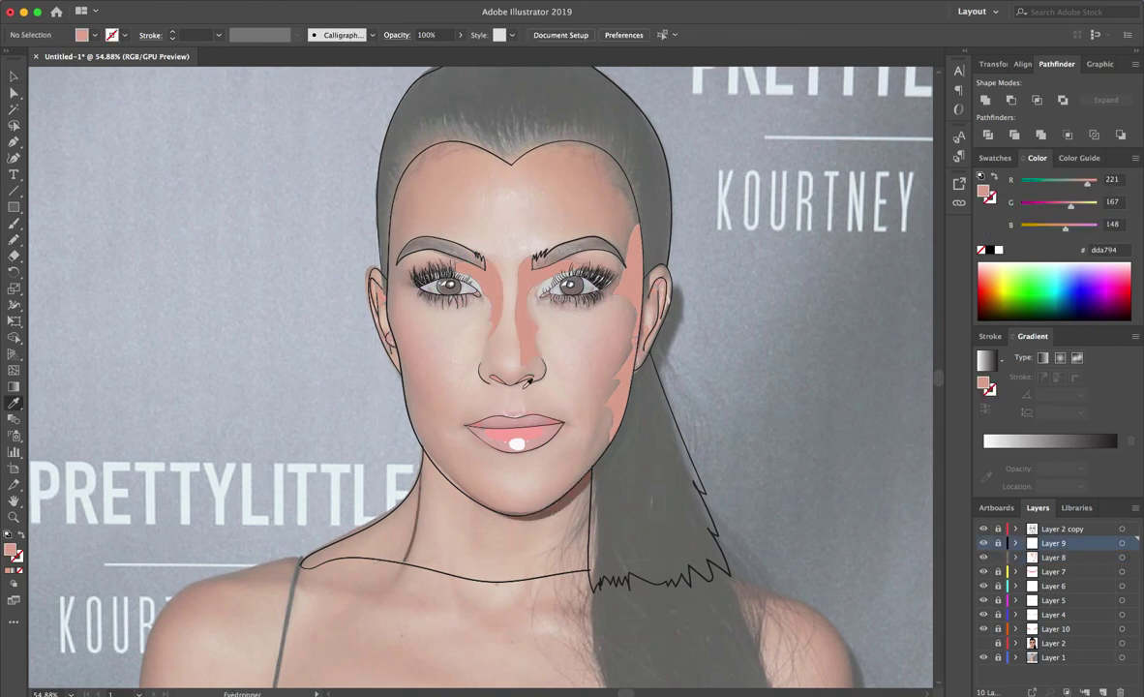
left_click(1071, 557)
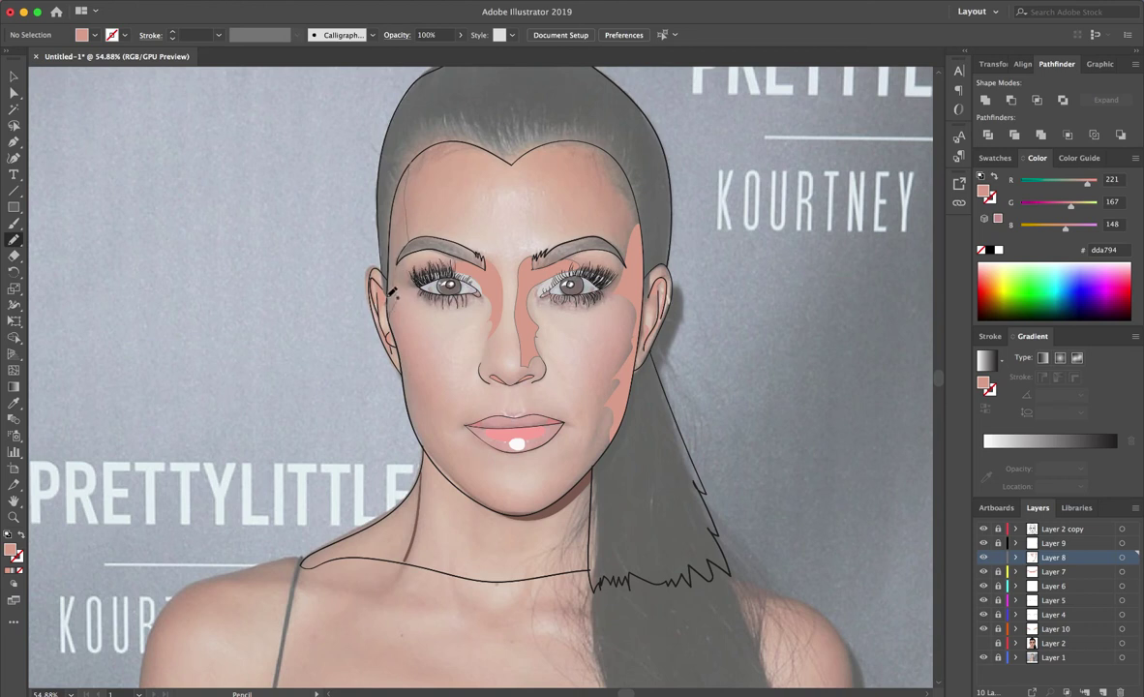
left_click_drag(408, 166, 411, 162)
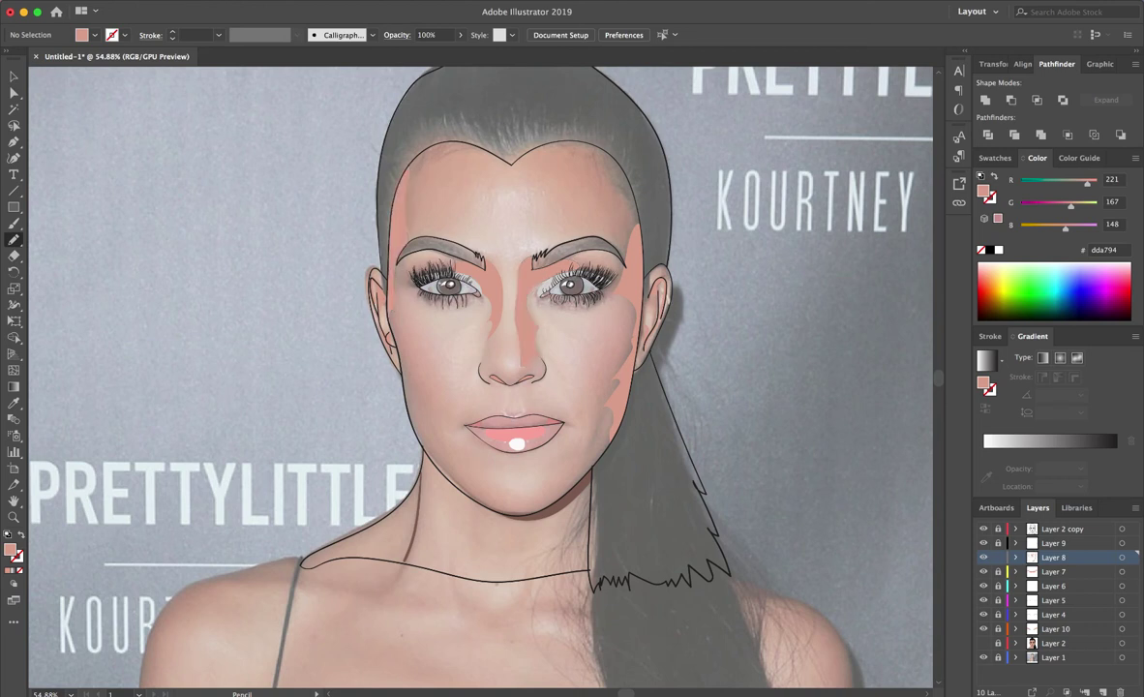
left_click(983, 644)
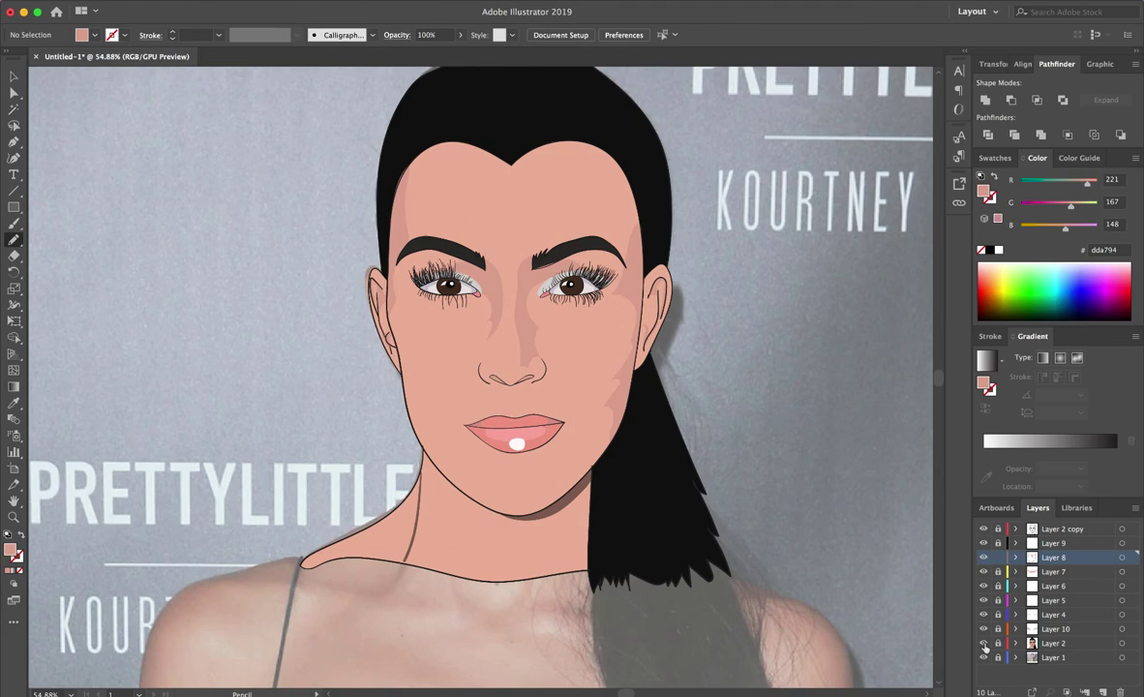
key("ctrl+l")
- Set the Paintbrush stroke to the dark eyebrow colour sampled from the portrait, with no fill
scroll(571, 222, "up", 5)
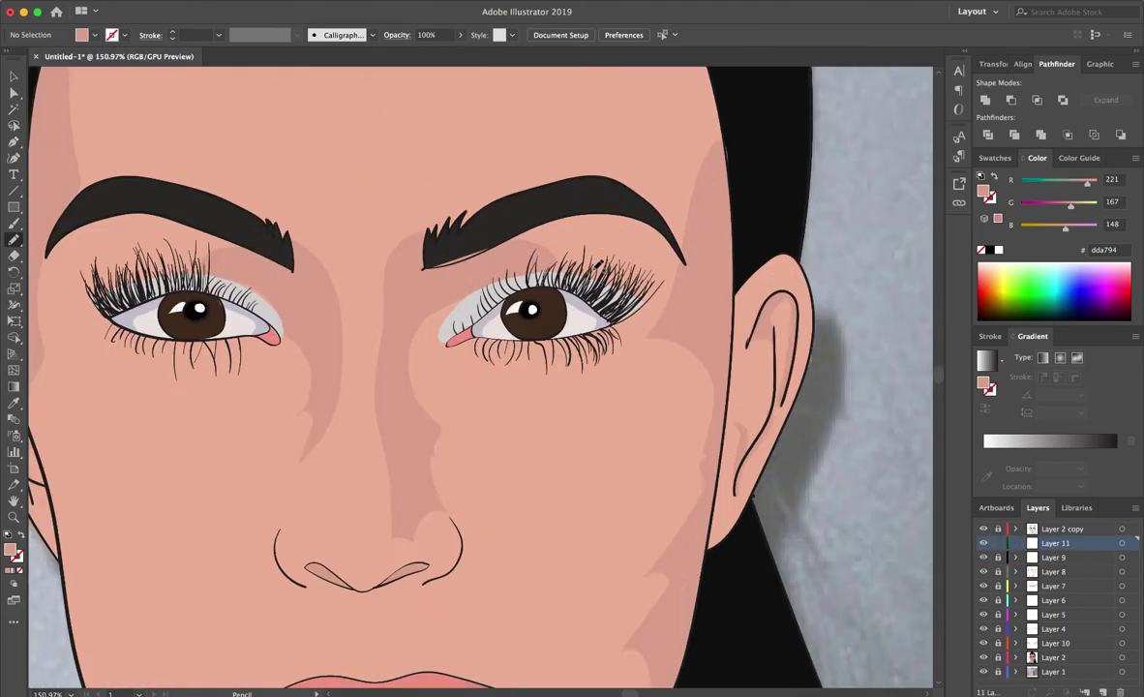
key("b")
double_click(12, 549)
key("Escape")
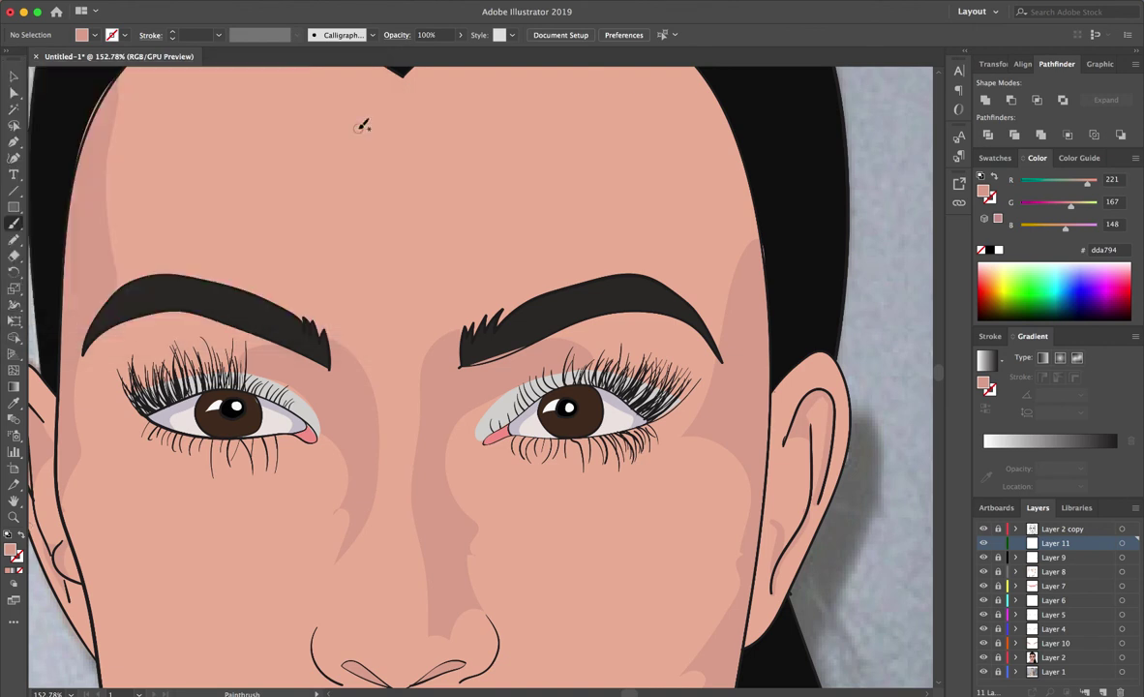
key("i")
left_click(449, 350)
key("b")
key("shift+x")
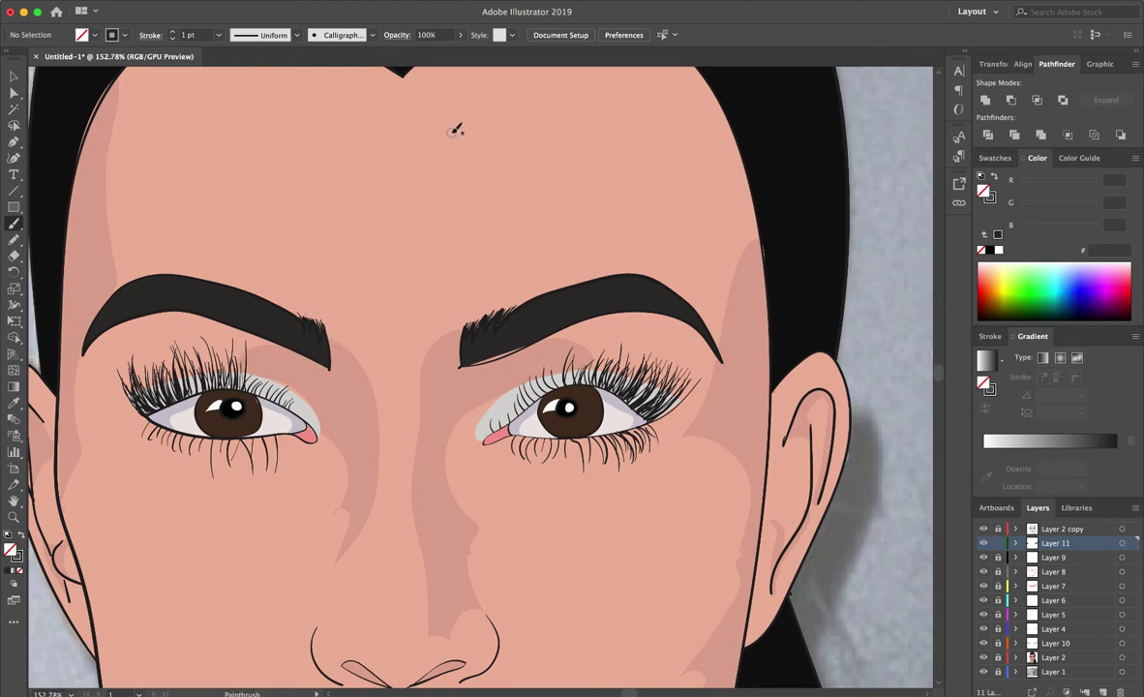
scroll(576, 259, "down", 10)
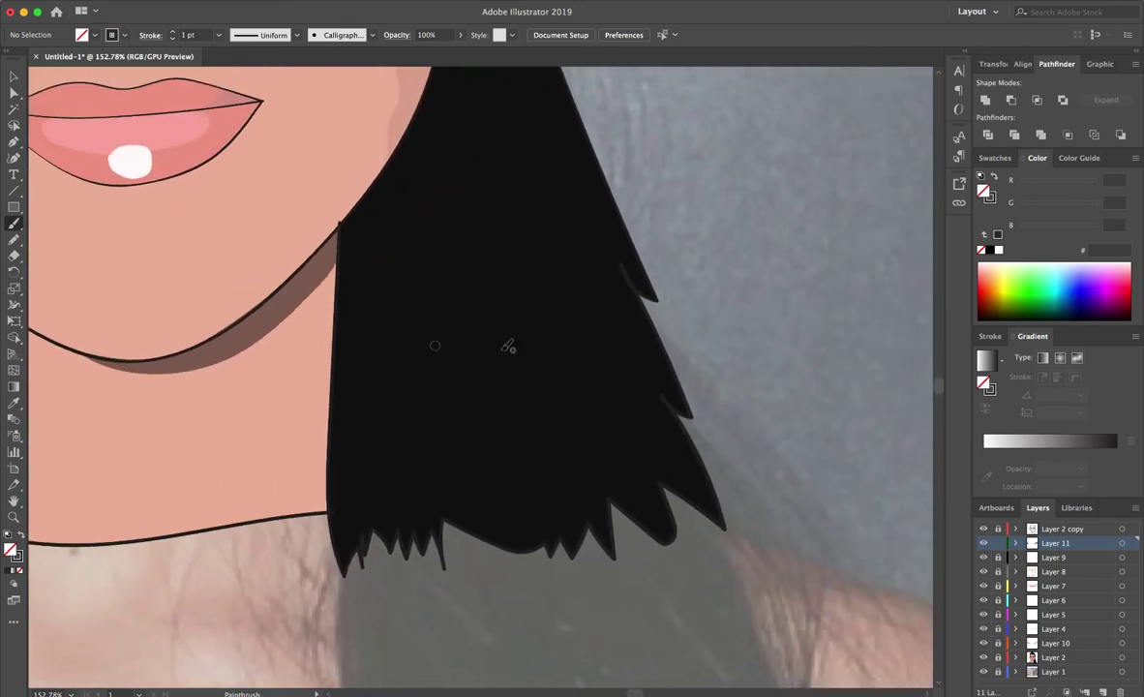
double_click(17, 556)
key("Return")
key("shift+x")
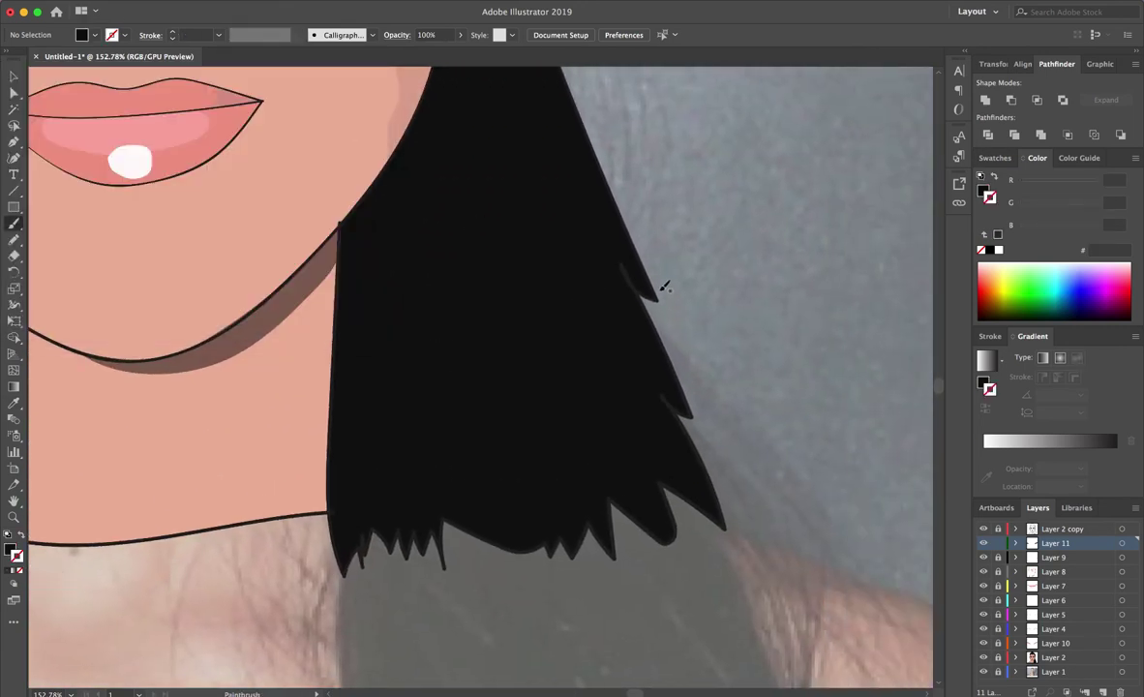
key("shift+x")
- Paint thin strands off the ponytail's right edge and hanging below its bottom
mouse_move(634, 260)
left_mouse_down()
mouse_move(690, 376)
mouse_move(726, 571)
left_mouse_up()
mouse_move(678, 397)
left_mouse_down()
mouse_move(753, 455)
mouse_move(760, 484)
left_mouse_up()
left_click_drag(692, 426, 767, 513)
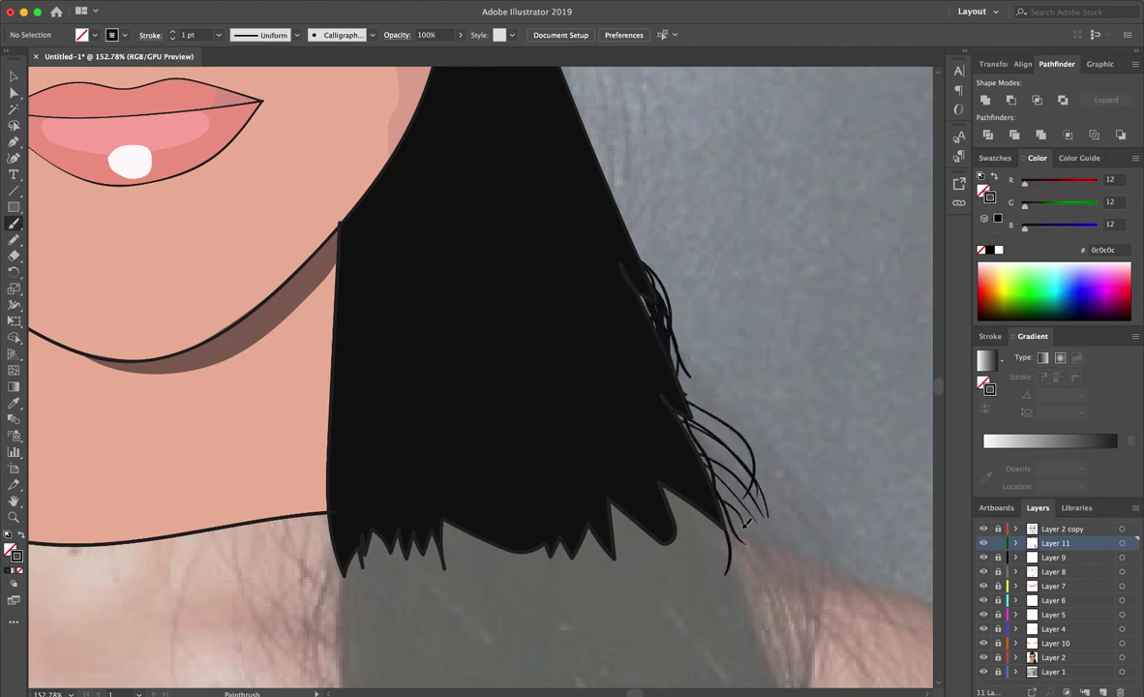
left_click_drag(677, 387, 760, 503)
mouse_move(690, 411)
left_mouse_down()
mouse_move(751, 513)
mouse_move(760, 508)
left_mouse_up()
left_click_drag(624, 271, 666, 368)
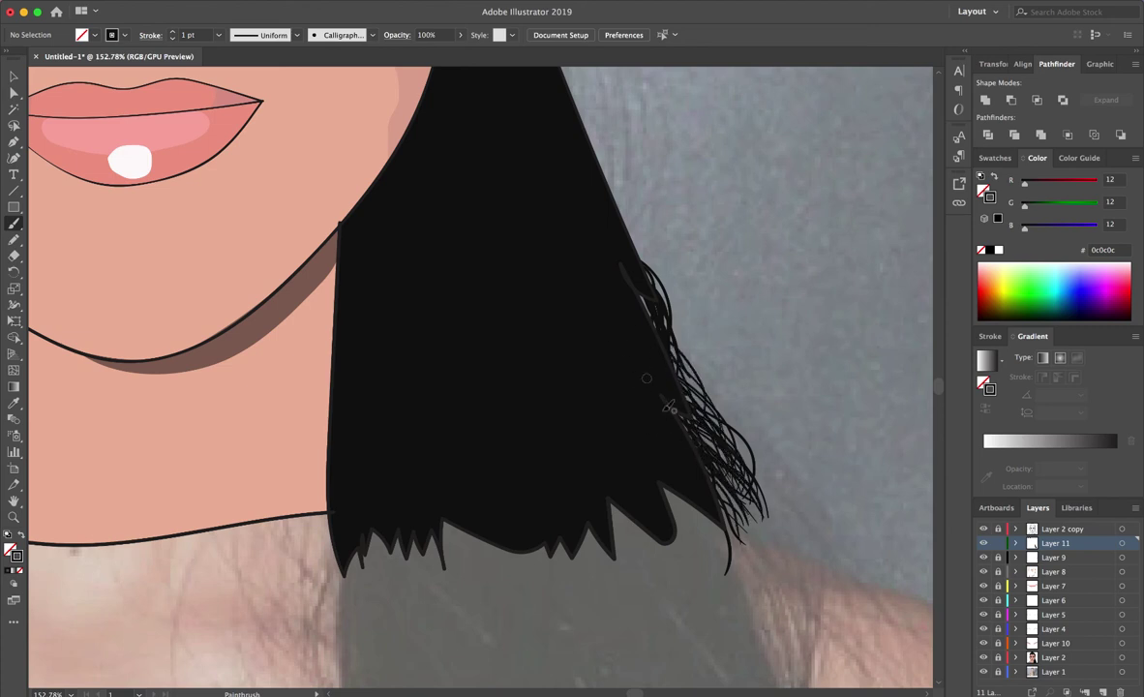
left_click_drag(685, 504, 692, 576)
left_click_drag(610, 508, 654, 620)
left_click_drag(566, 537, 581, 610)
left_click_drag(537, 552, 545, 615)
left_click_drag(491, 547, 537, 620)
- Brush a dense cluster of strands at the ponytail's bottom-left corner
left_click_drag(436, 523, 469, 608)
mouse_move(388, 527)
left_mouse_down()
mouse_move(397, 580)
mouse_move(349, 581)
left_mouse_up()
mouse_move(329, 465)
left_mouse_down()
mouse_move(295, 591)
mouse_move(301, 581)
left_mouse_up()
left_click_drag(344, 523, 310, 600)
mouse_move(310, 496)
left_mouse_down()
mouse_move(295, 563)
mouse_move(348, 615)
mouse_move(330, 571)
left_mouse_up()
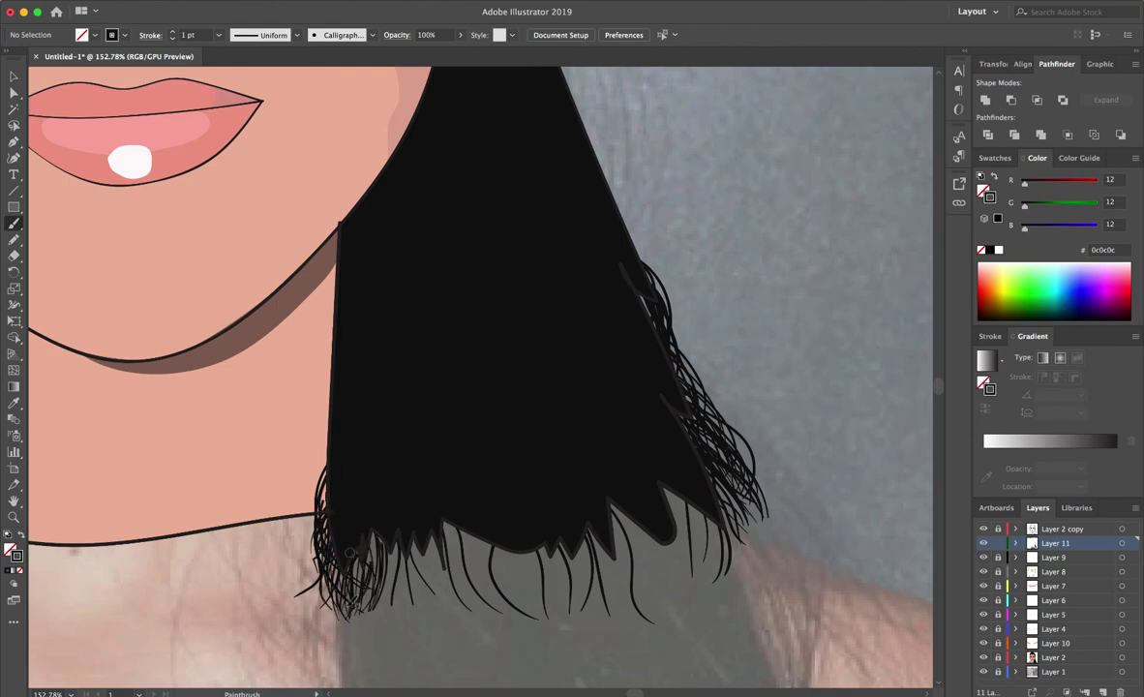
mouse_move(344, 492)
left_mouse_down()
mouse_move(358, 568)
mouse_move(339, 557)
mouse_move(392, 612)
left_mouse_up()
- Add strands along the left half of the bottom edge toward the middle
left_click_drag(392, 484, 385, 568)
mouse_move(414, 486)
left_mouse_down()
mouse_move(405, 565)
mouse_move(383, 571)
left_mouse_up()
left_click_drag(366, 517, 380, 571)
left_click_drag(393, 513, 388, 550)
mouse_move(424, 489)
left_mouse_down()
mouse_move(406, 558)
mouse_move(455, 581)
left_mouse_up()
left_click_drag(415, 511, 446, 570)
mouse_move(455, 504)
left_mouse_down()
mouse_move(474, 605)
mouse_move(489, 610)
mouse_move(426, 563)
mouse_move(418, 572)
left_mouse_up()
left_click_drag(462, 532, 457, 610)
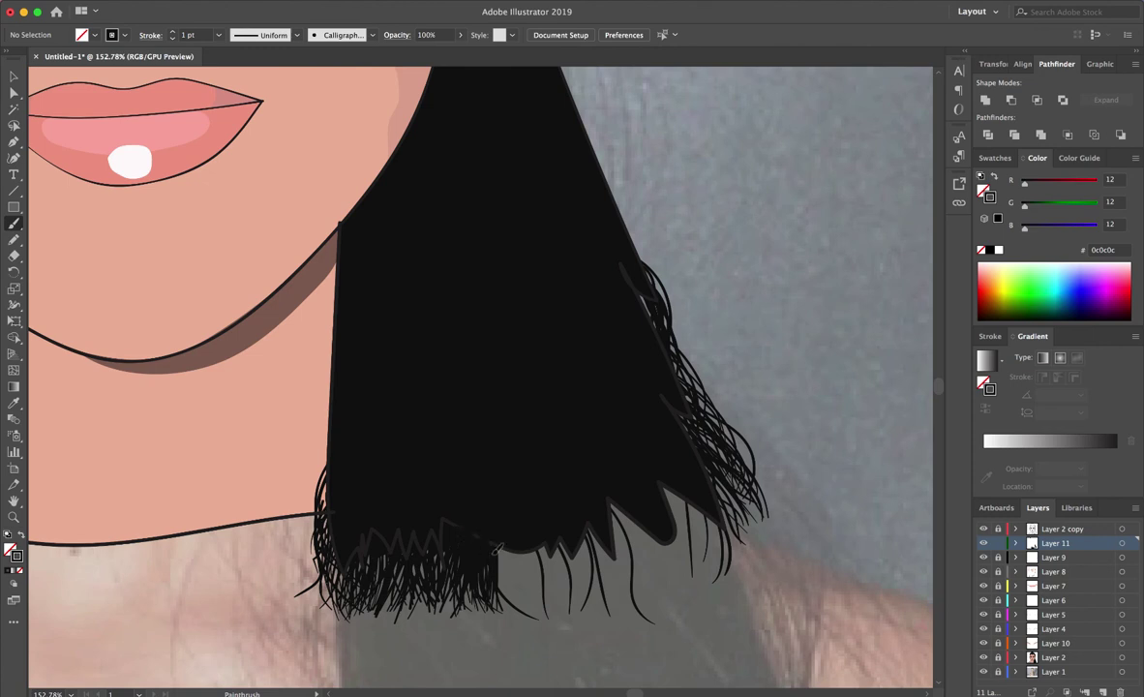
- Paint more strands along the right half of the bottom edge
mouse_move(465, 509)
left_mouse_down()
mouse_move(472, 579)
mouse_move(479, 566)
left_mouse_up()
mouse_move(489, 509)
left_mouse_down()
mouse_move(496, 567)
mouse_move(518, 564)
left_mouse_up()
left_click_drag(538, 499, 543, 562)
mouse_move(560, 508)
left_mouse_down()
mouse_move(563, 555)
mouse_move(542, 566)
left_mouse_up()
mouse_move(520, 507)
left_mouse_down()
mouse_move(513, 581)
mouse_move(489, 555)
left_mouse_up()
mouse_move(467, 491)
left_mouse_down()
mouse_move(472, 567)
mouse_move(471, 541)
left_mouse_up()
left_click_drag(482, 501, 494, 571)
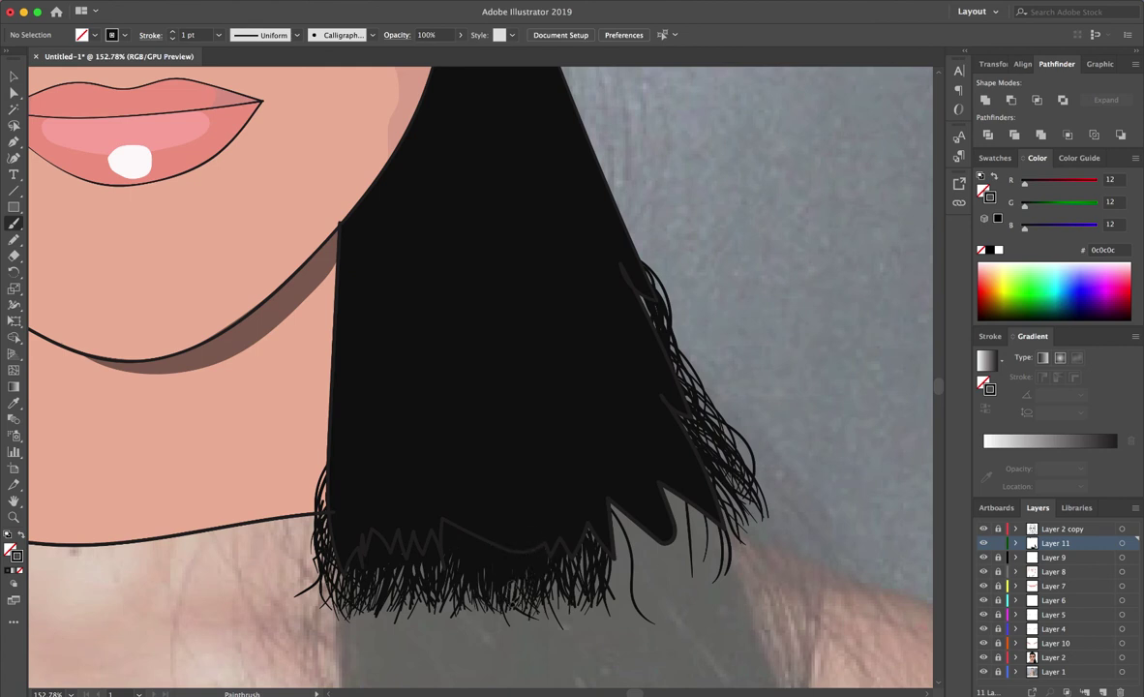
- Add strands along the lower-right edge and fan them out at the tip
mouse_move(668, 492)
left_mouse_down()
mouse_move(658, 570)
mouse_move(707, 560)
mouse_move(641, 537)
left_mouse_up()
mouse_move(629, 482)
left_mouse_down()
mouse_move(620, 540)
mouse_move(581, 530)
left_mouse_up()
mouse_move(569, 471)
left_mouse_down()
mouse_move(593, 544)
mouse_move(631, 540)
left_mouse_up()
left_click_drag(647, 475, 658, 507)
left_click_drag(619, 451, 659, 542)
mouse_move(668, 455)
left_mouse_down()
mouse_move(687, 530)
mouse_move(711, 523)
left_mouse_up()
left_click_drag(624, 515, 644, 568)
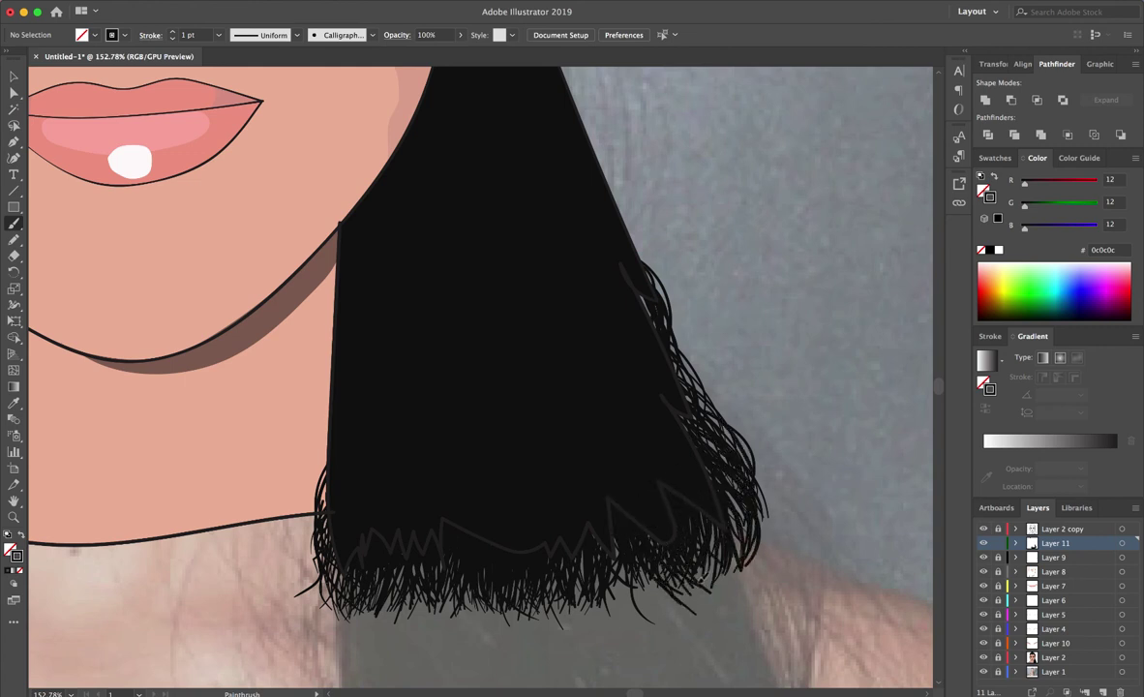
left_click_drag(726, 489, 764, 562)
- Add a few more strands at the ponytail's lower-right tip
scroll(716, 374, "down", 5)
scroll(716, 374, "right", 3)
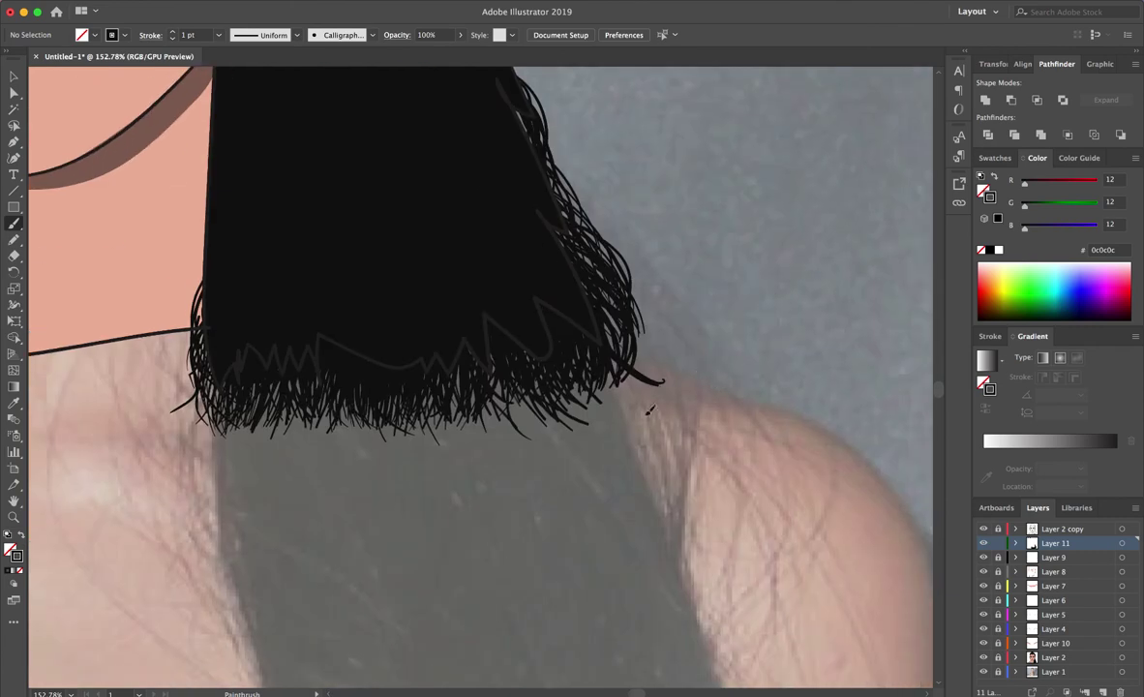
left_click_drag(596, 319, 646, 373)
left_click_drag(573, 339, 620, 386)
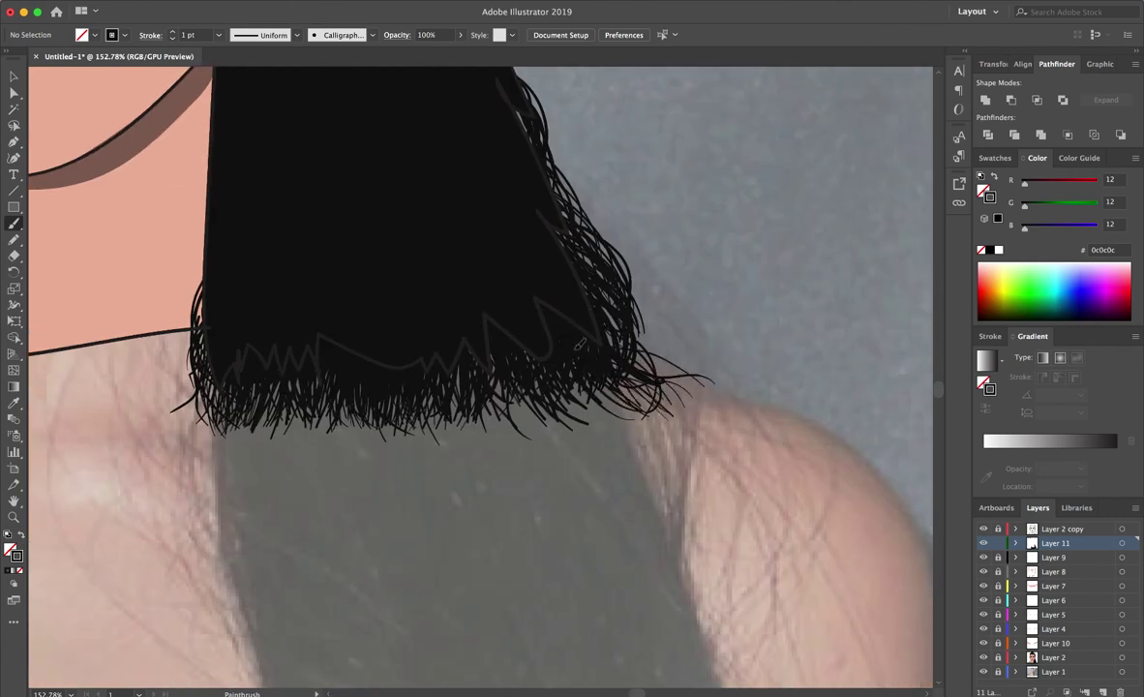
scroll(590, 359, "up", 5)
scroll(591, 360, "left", 3)
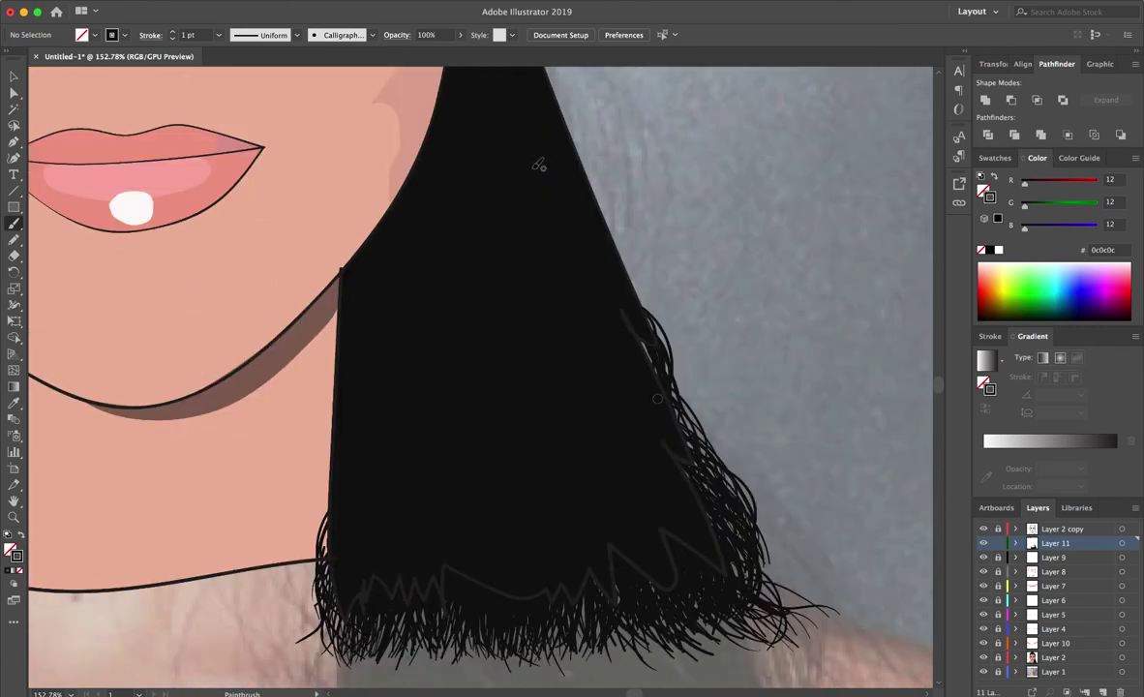
- Paint strands up the left edge and curved strands along the right edge toward the ear
left_click_drag(308, 513, 295, 397)
left_click_drag(305, 484, 295, 368)
left_click_drag(307, 421, 295, 320)
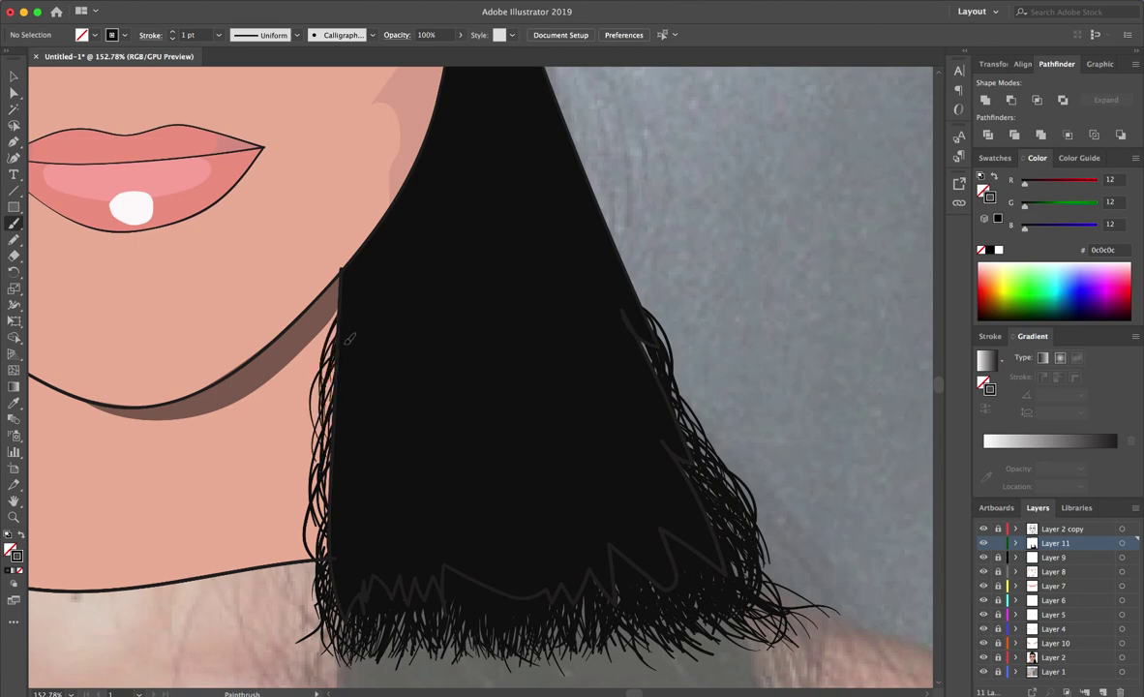
left_click_drag(643, 319, 597, 224)
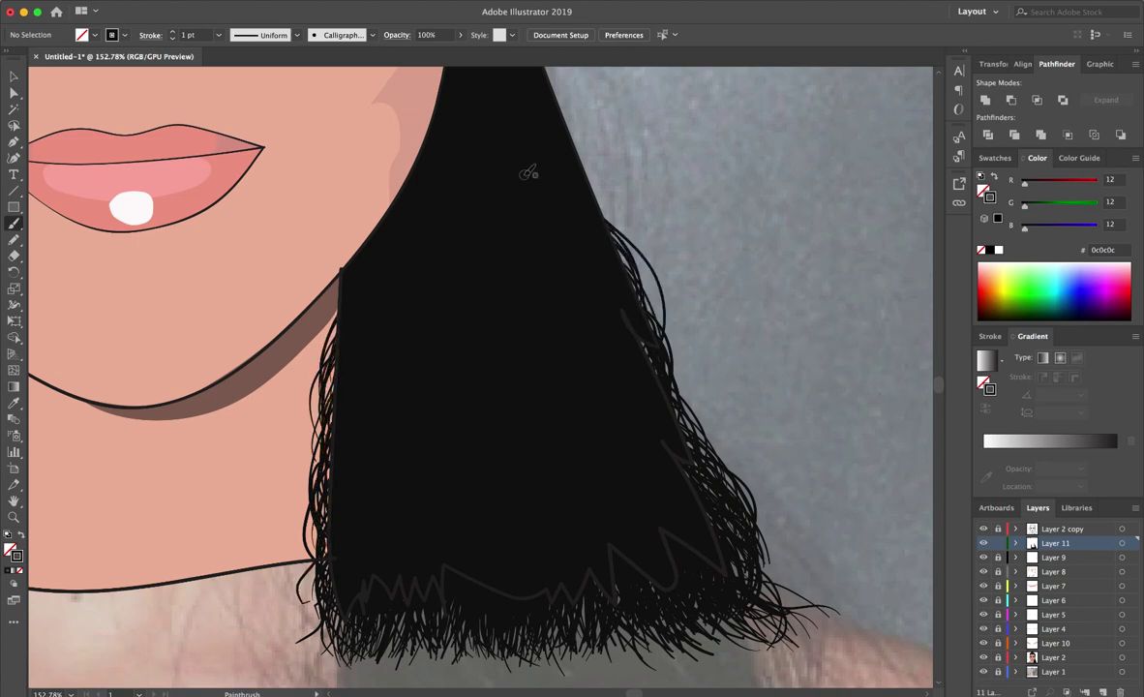
scroll(528, 173, "up", 5)
left_click_drag(542, 458, 479, 253)
left_click_drag(547, 417, 462, 211)
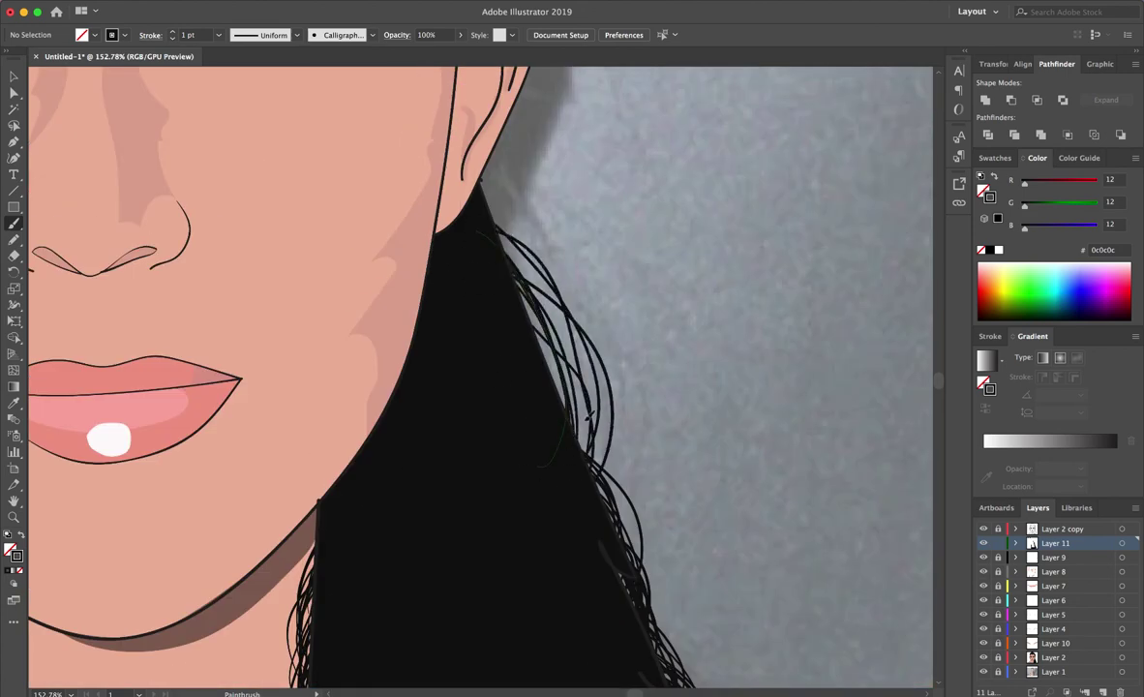
left_click_drag(562, 445, 460, 203)
left_click_drag(586, 504, 465, 218)
- Change the stroke colour to a lighter dark grey
scroll(547, 290, "down", 3)
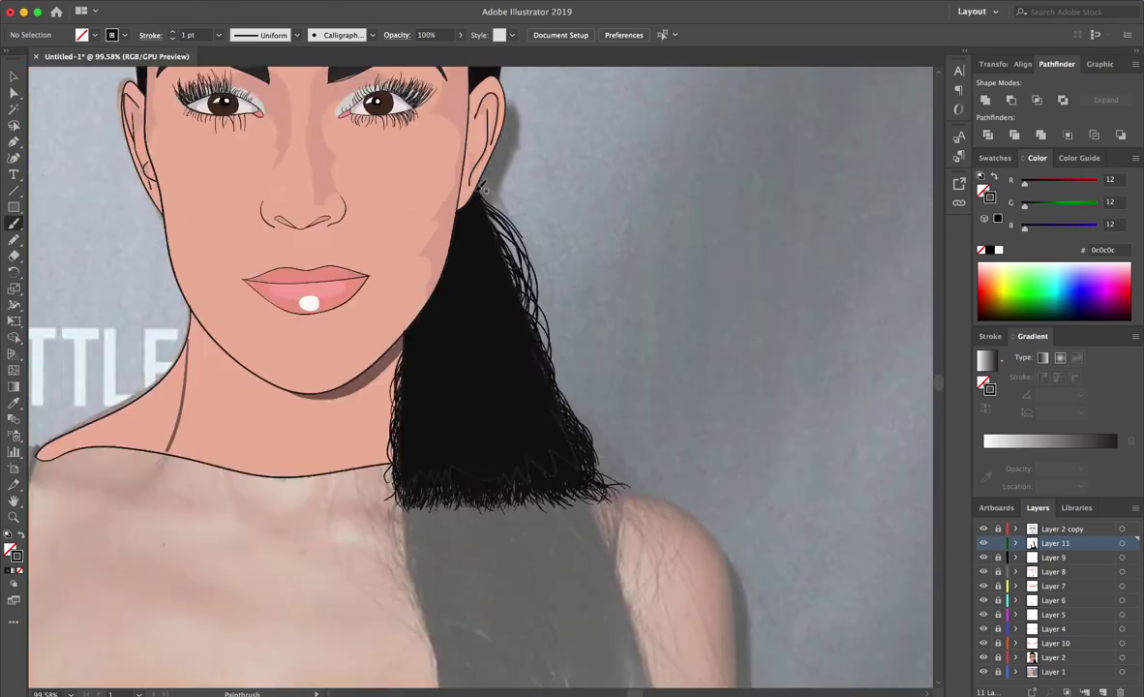
scroll(471, 227, "down", 2)
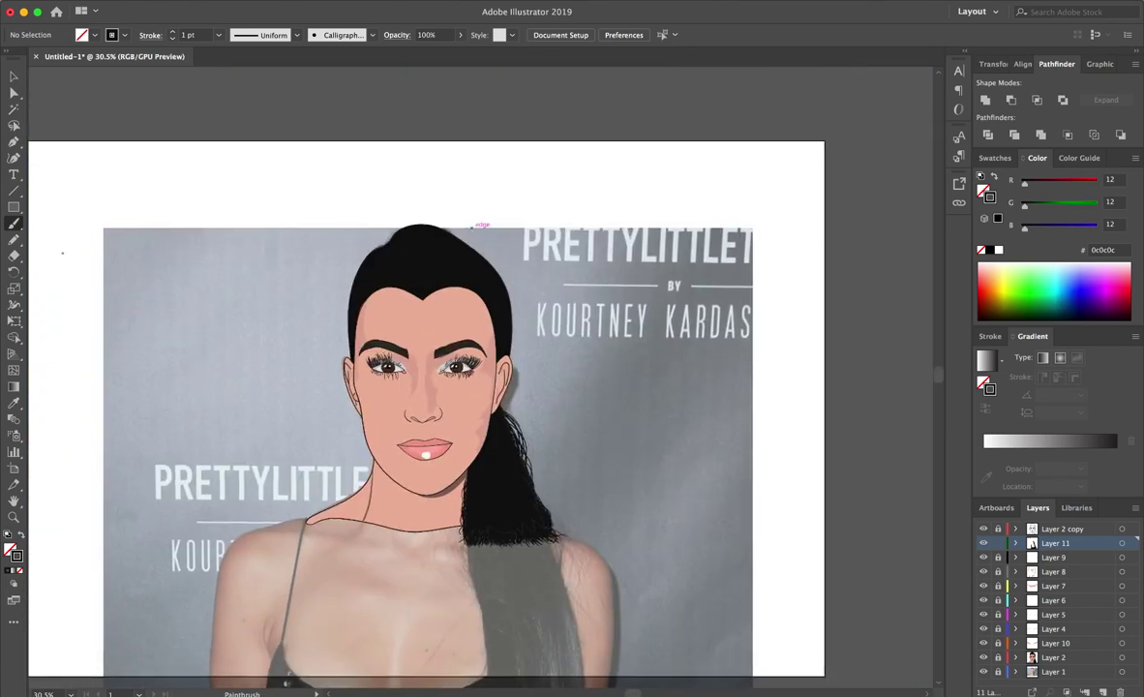
double_click(15, 554)
left_click(14, 235)
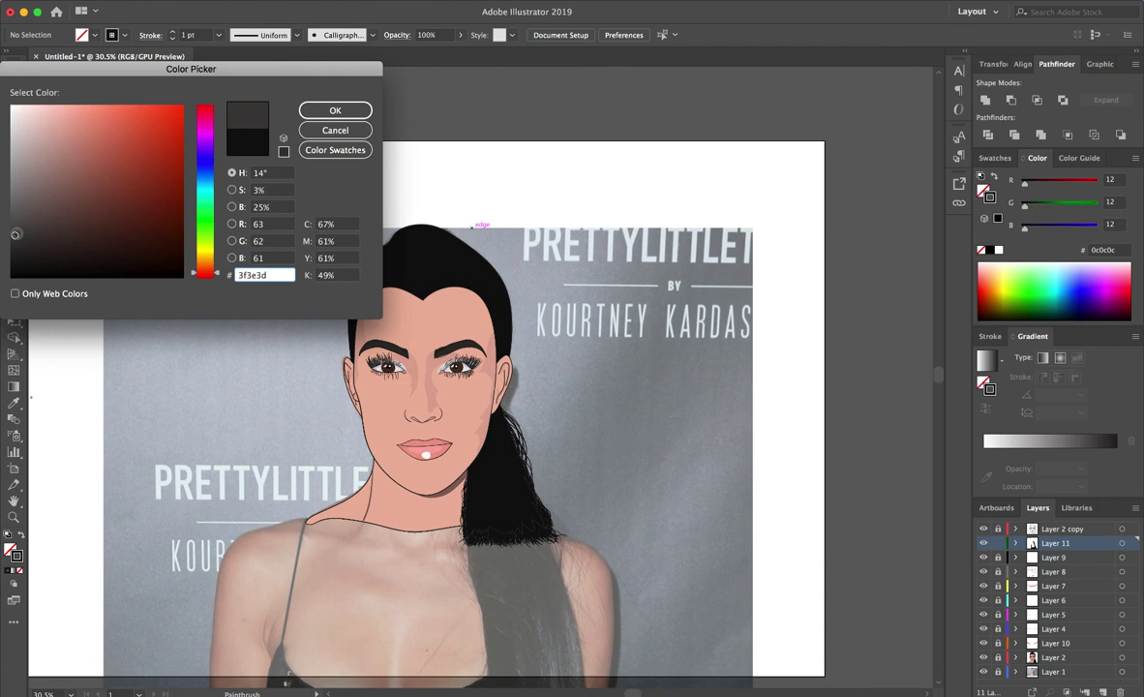
left_click(350, 115)
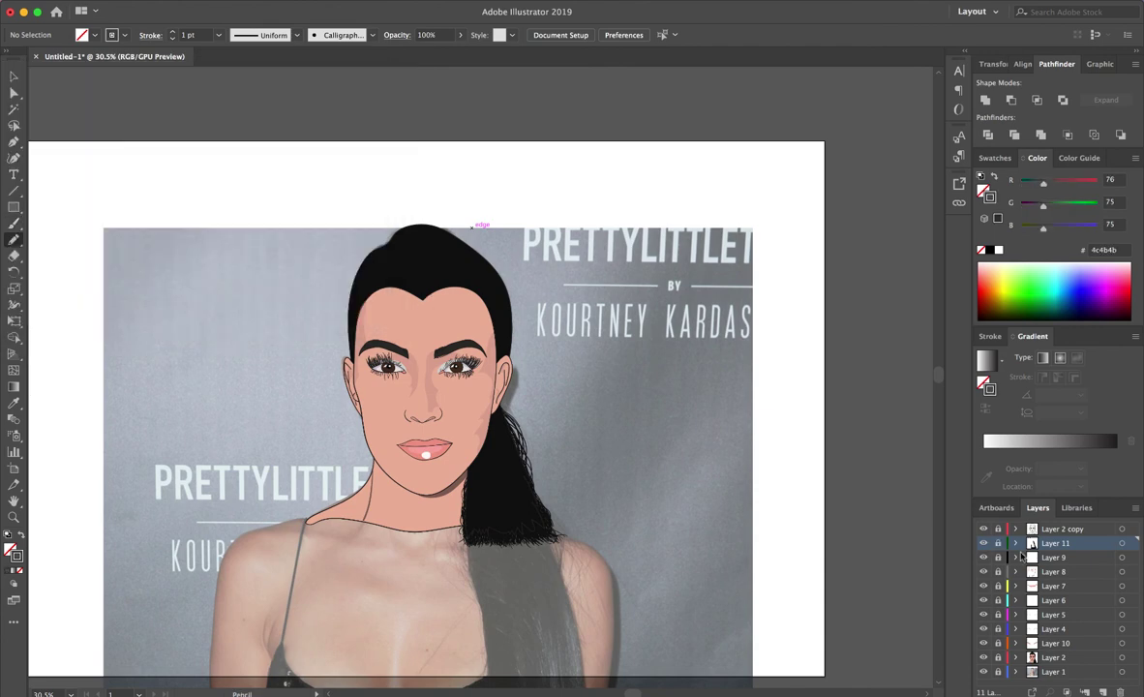
- On a new layer, trace the forehead hairline as a grey-filled band, then reselect Layer 11
key("ctrl+l")
scroll(420, 310, "up", 3)
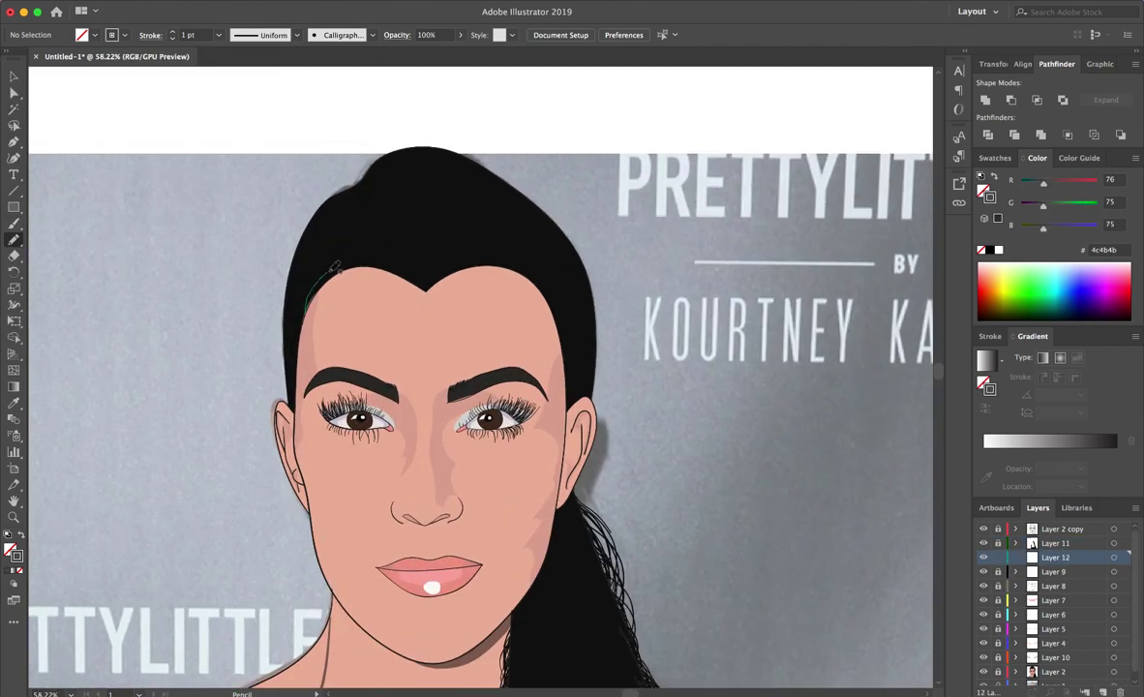
left_click_drag(423, 272, 538, 264)
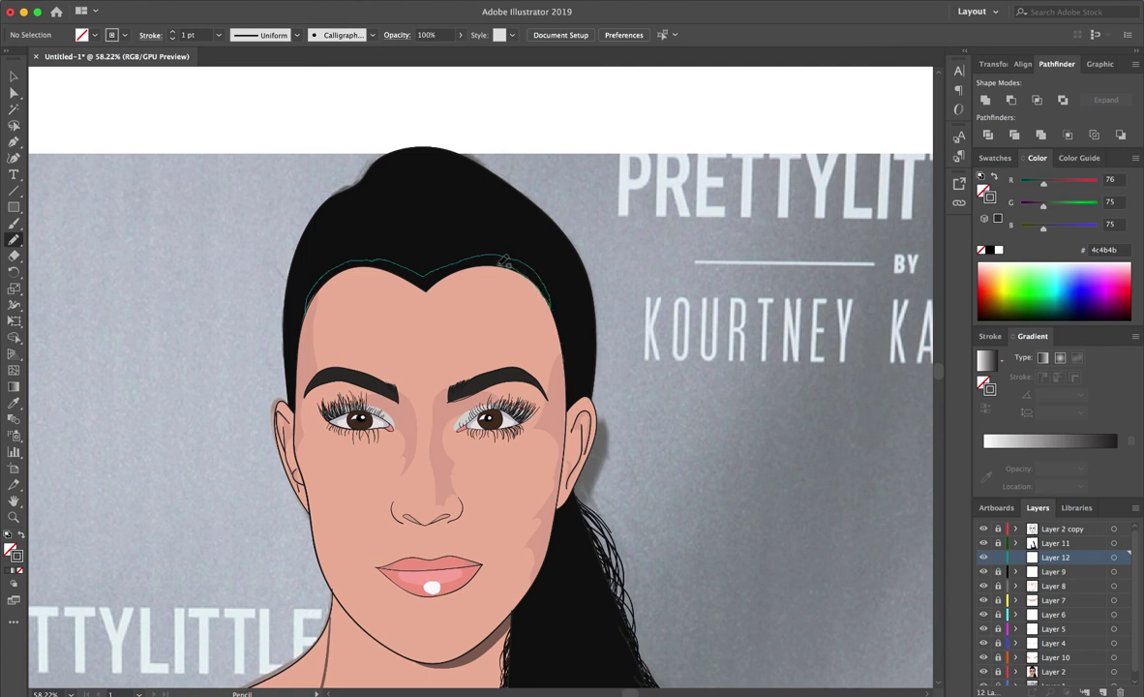
left_click_drag(319, 283, 307, 295)
left_click(21, 535)
key("v")
key("ctrl+shift+a")
left_click(1055, 543)
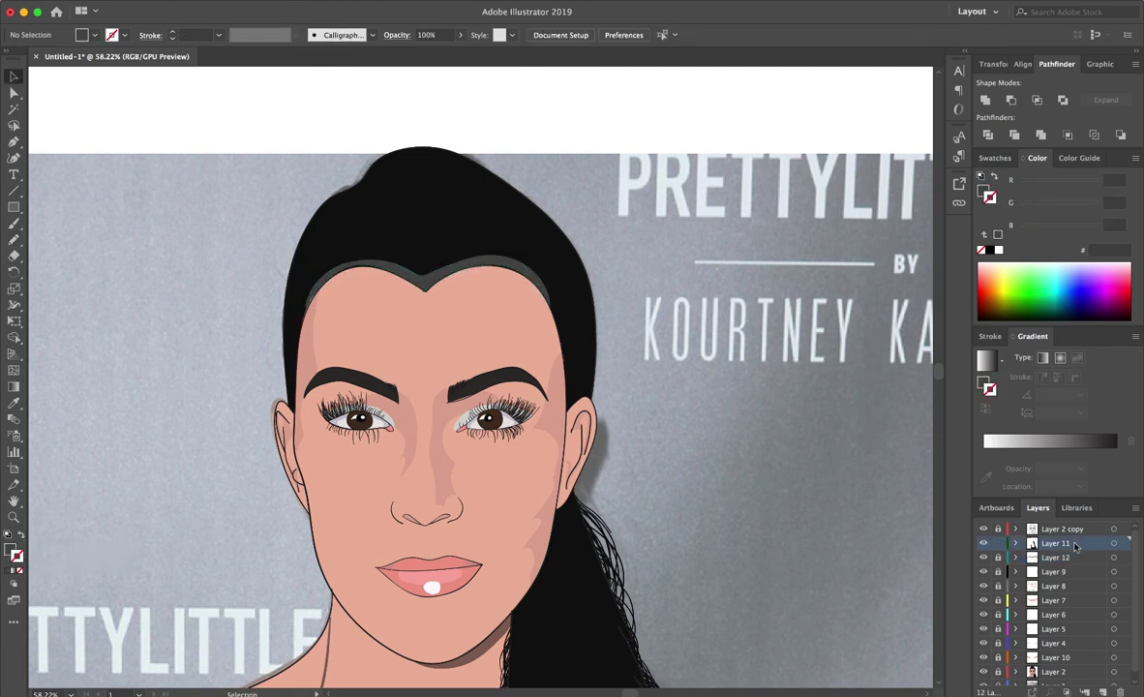
- With a black no-fill brush, paint hair strokes across the hairline peak and leftward
key("b")
scroll(426, 283, "up", 5)
key("shift+x")
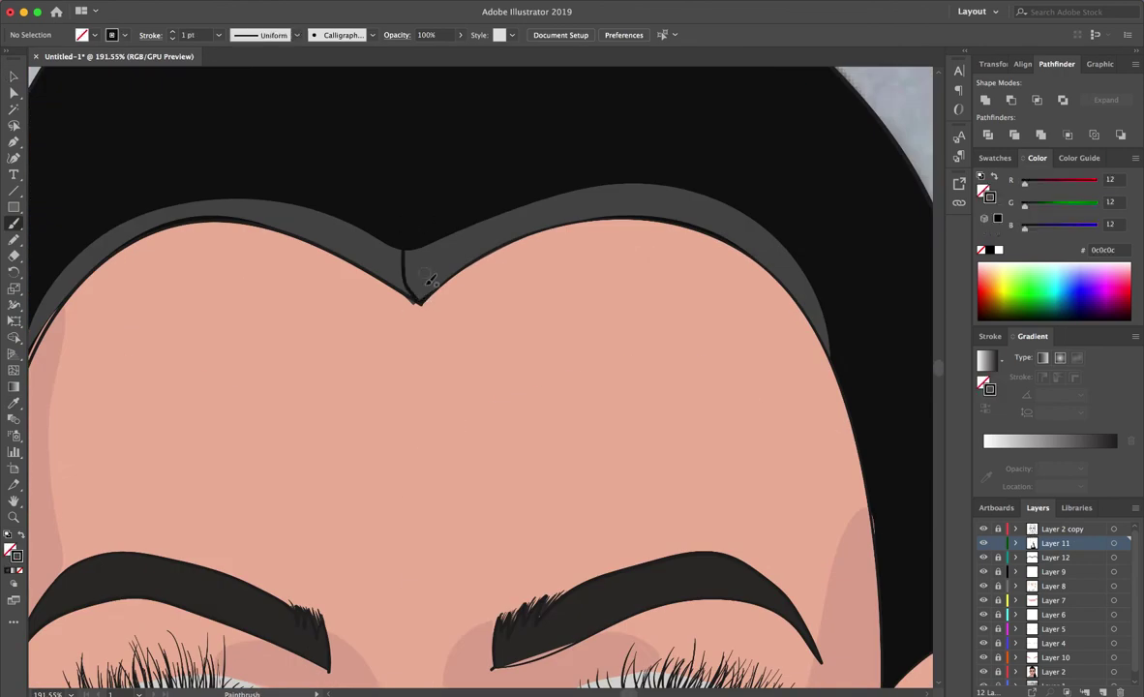
mouse_move(403, 249)
left_mouse_down()
mouse_move(410, 292)
mouse_move(424, 283)
left_mouse_up()
mouse_move(438, 237)
left_mouse_down()
mouse_move(426, 277)
mouse_move(445, 267)
left_mouse_up()
left_click_drag(376, 229, 383, 273)
mouse_move(363, 223)
left_mouse_down()
mouse_move(371, 266)
mouse_move(348, 256)
left_mouse_up()
mouse_move(328, 211)
left_mouse_down()
mouse_move(340, 254)
mouse_move(321, 240)
left_mouse_up()
left_click_drag(298, 201, 331, 244)
mouse_move(306, 206)
left_mouse_down()
mouse_move(323, 236)
mouse_move(299, 231)
left_mouse_up()
left_click_drag(280, 199, 283, 229)
left_click_drag(266, 201, 293, 230)
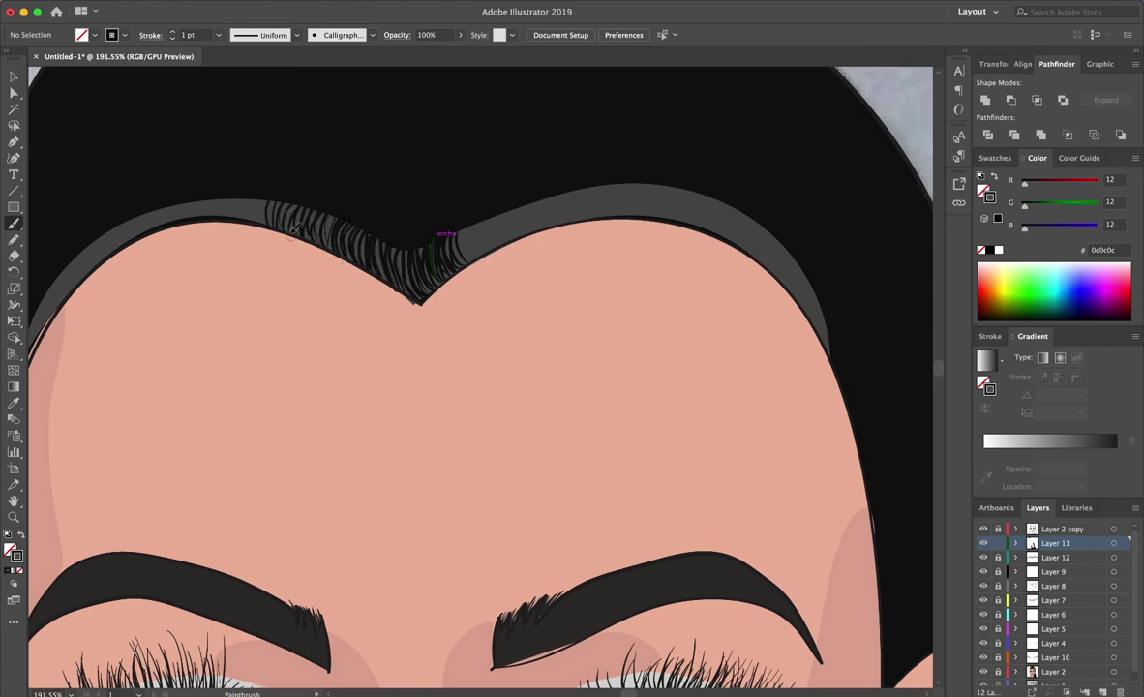
- Fill the left end of the hairline band and the left temple with strokes
scroll(329, 248, "left", 5)
left_click_drag(436, 199, 436, 231)
left_click_drag(411, 207, 418, 232)
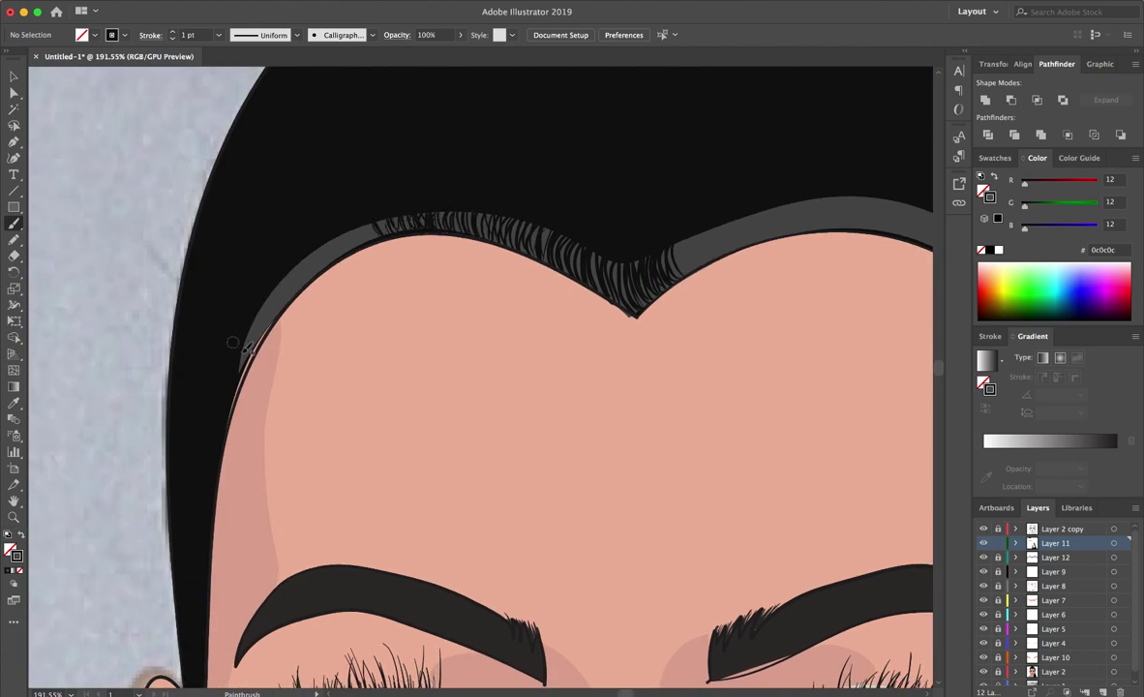
left_click_drag(236, 296, 254, 321)
left_click_drag(264, 273, 282, 297)
left_click_drag(267, 254, 285, 281)
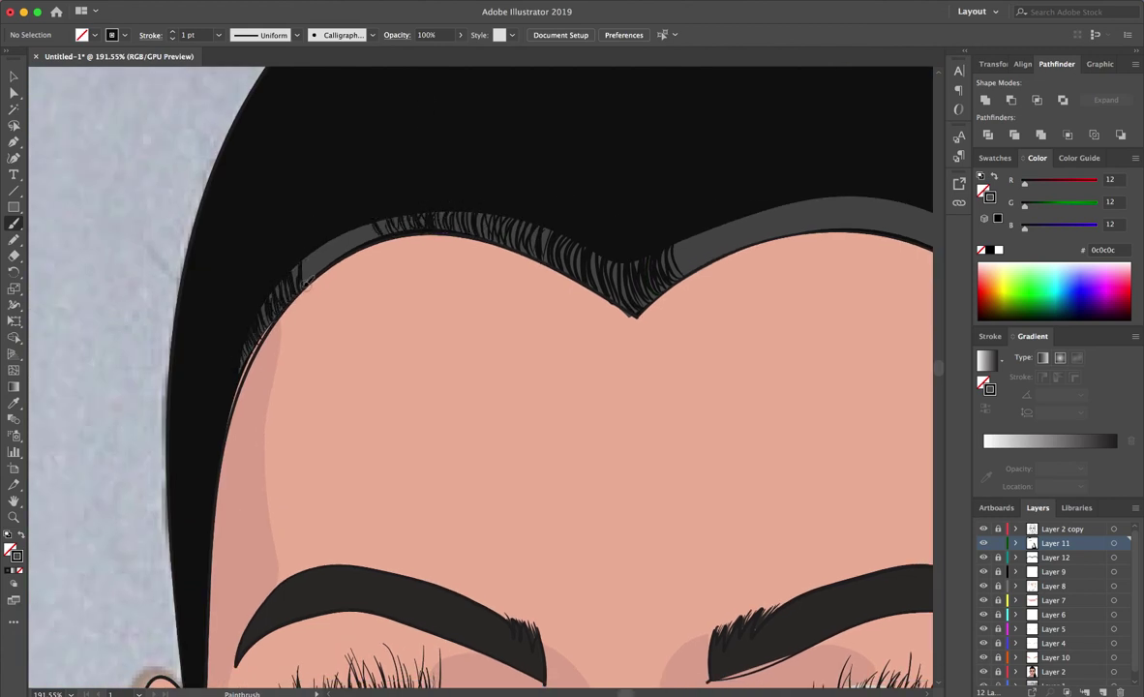
mouse_move(282, 233)
left_mouse_down()
mouse_move(302, 259)
mouse_move(338, 250)
left_mouse_up()
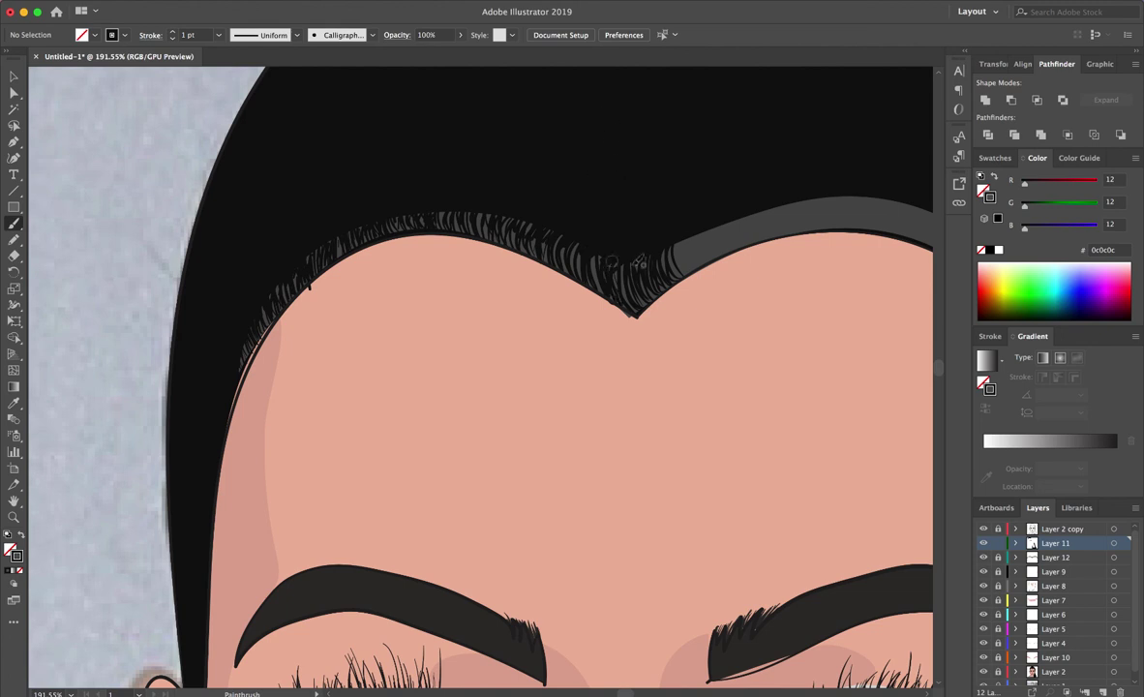
- Paint hair strokes along the right hairline and down to the right temple
mouse_move(634, 254)
left_mouse_down()
mouse_move(649, 215)
mouse_move(764, 180)
left_mouse_up()
left_click_drag(747, 238, 759, 213)
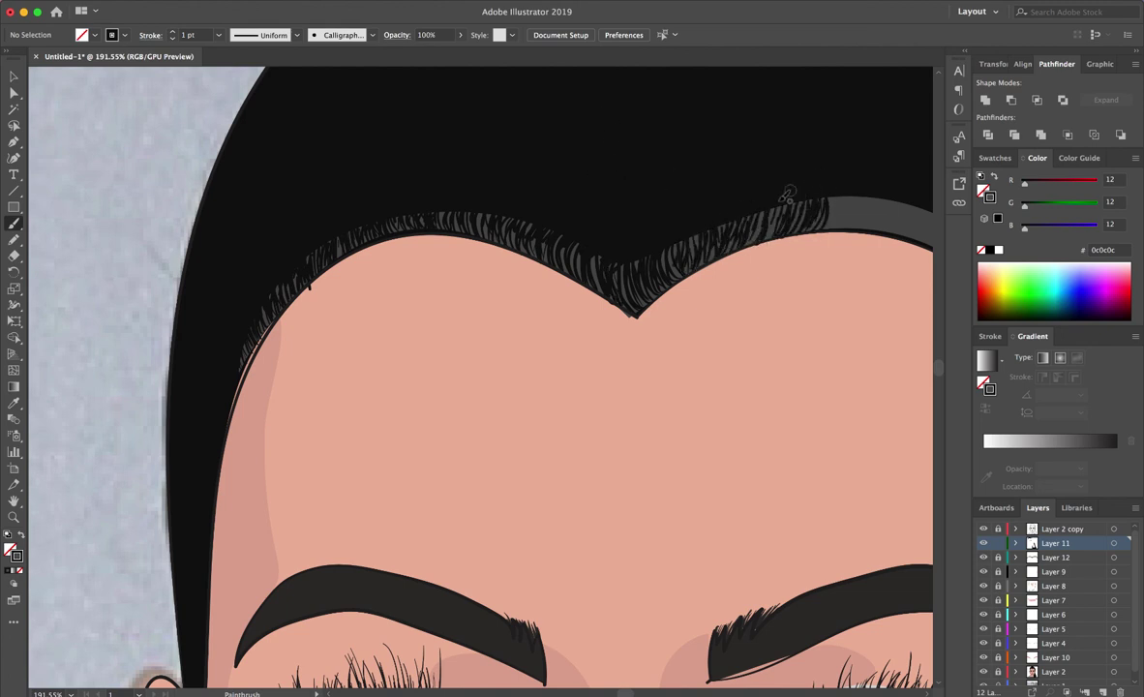
scroll(869, 116, "right", 10)
mouse_move(480, 229)
left_mouse_down()
mouse_move(499, 192)
mouse_move(551, 184)
mouse_move(566, 199)
left_mouse_up()
left_click_drag(668, 288, 716, 305)
left_click_drag(569, 240, 584, 206)
left_click_drag(591, 244, 578, 208)
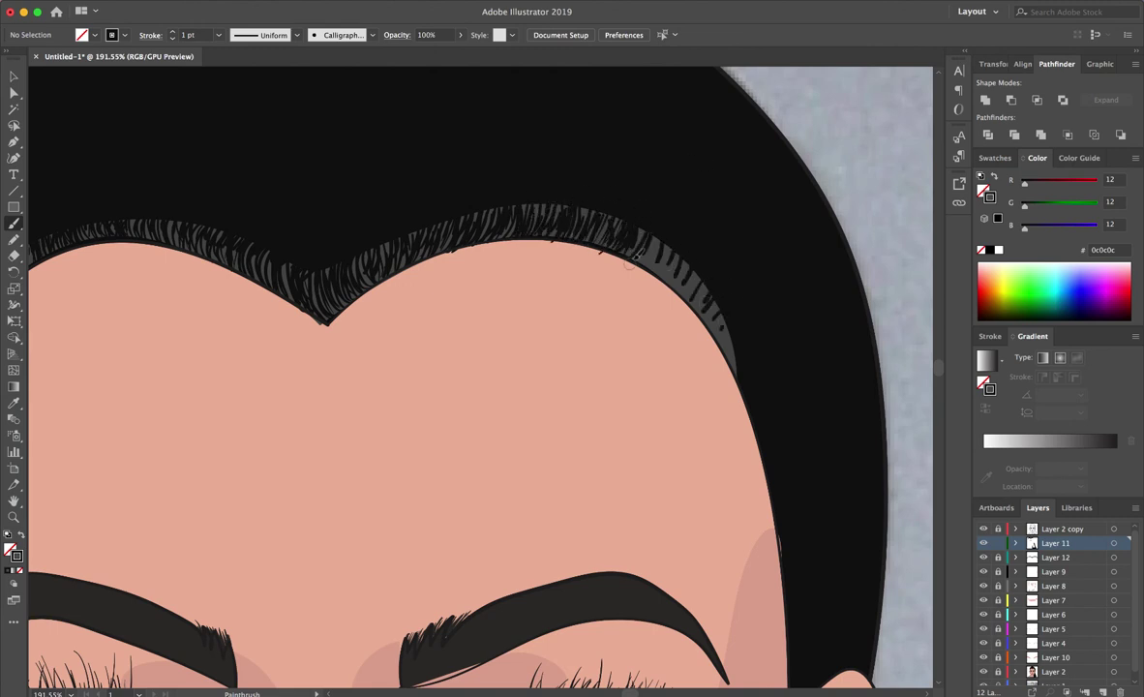
left_click_drag(644, 259, 673, 229)
left_click_drag(696, 326, 710, 295)
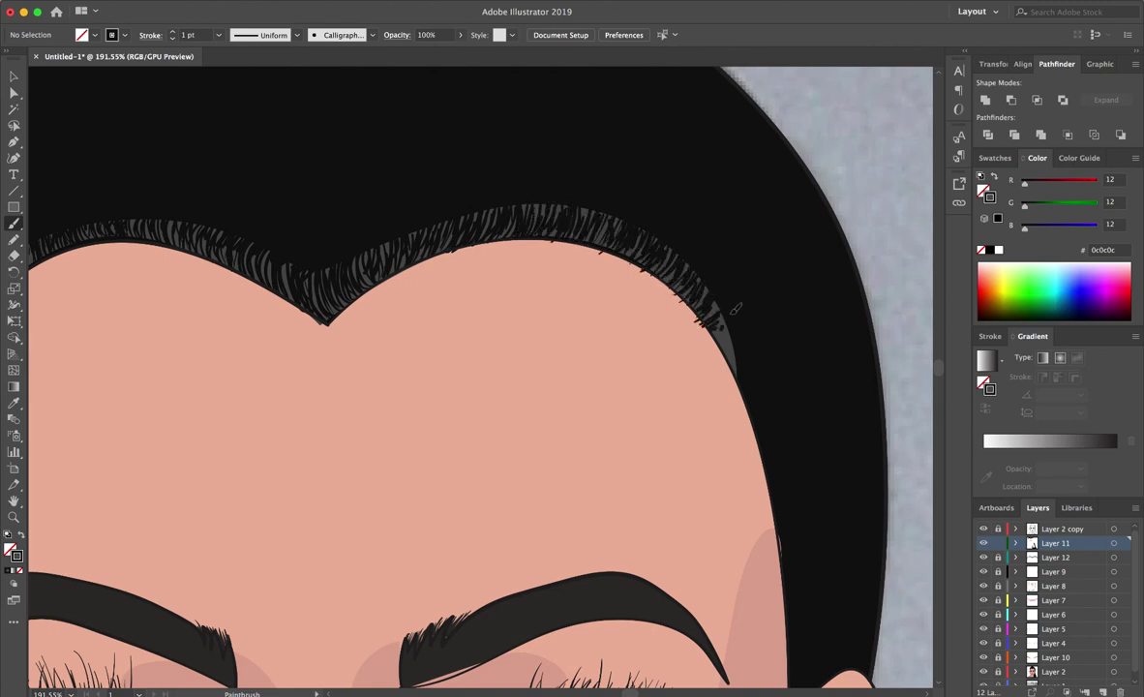
scroll(653, 200, "up", 5)
- Select the stray stroke on the right hairline and nudge it slightly upward into place
key("v")
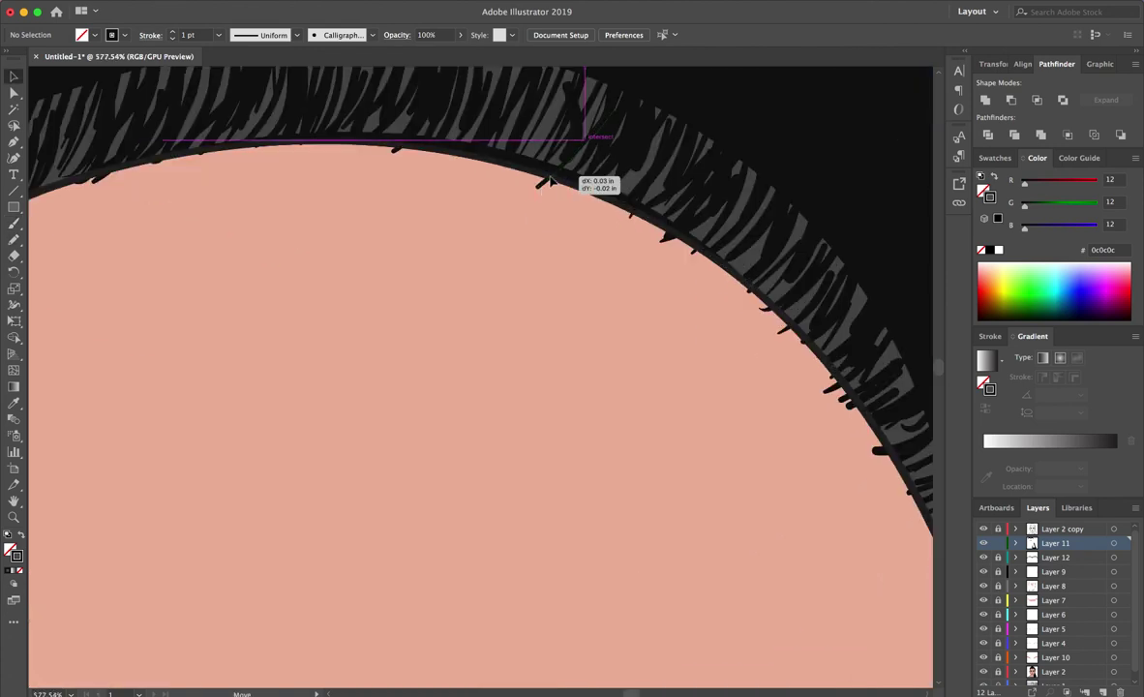
left_click(678, 238)
scroll(678, 223, "down", 3)
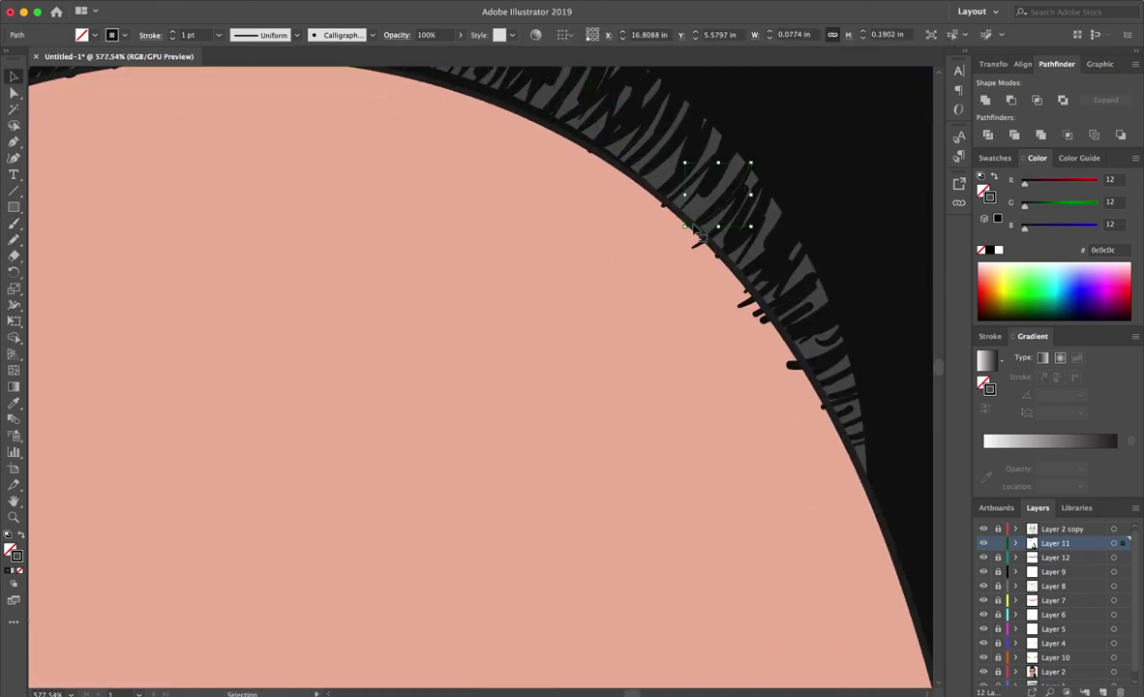
mouse_move(756, 304)
left_mouse_down()
mouse_move(780, 308)
mouse_move(816, 397)
left_mouse_up()
scroll(703, 366, "down", 10)
scroll(703, 372, "down", 5)
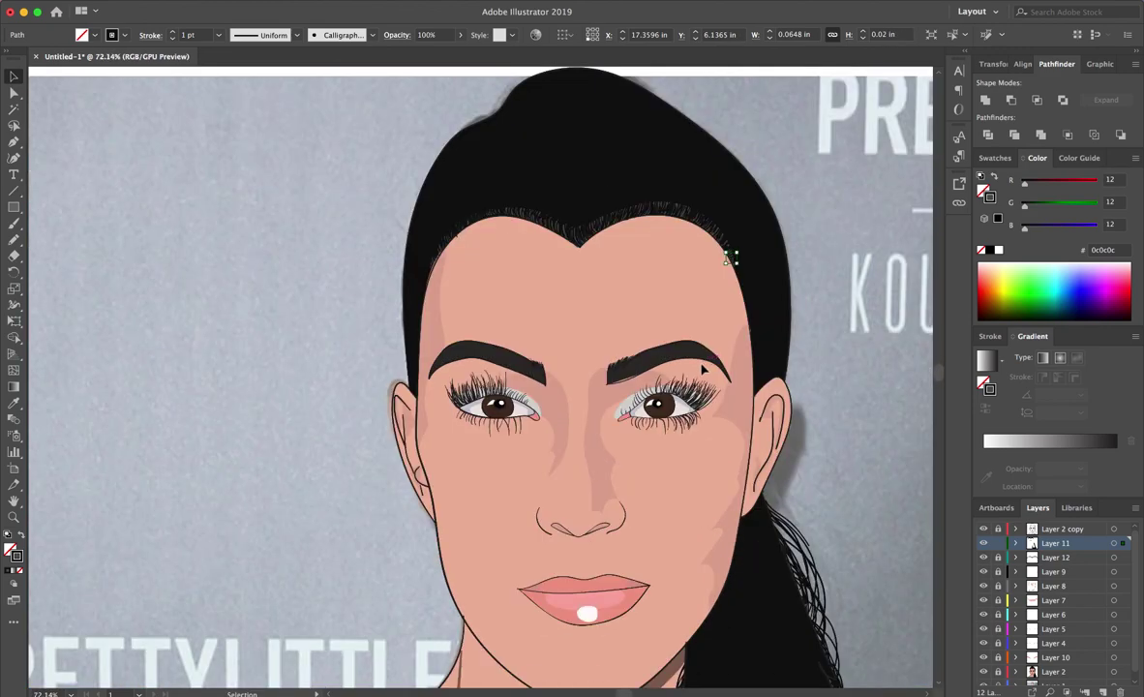
scroll(703, 369, "down", 2)
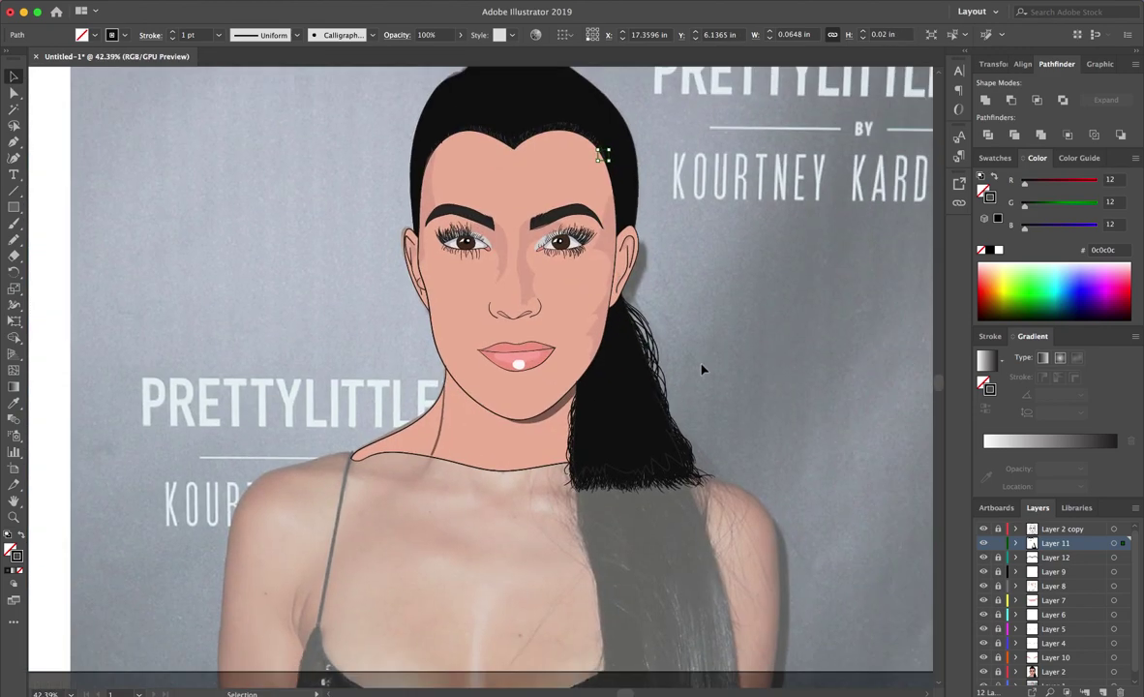
scroll(703, 369, "down", 3)
scroll(792, 349, "up", 1)
left_click(758, 532)
scroll(758, 532, "down", 1)
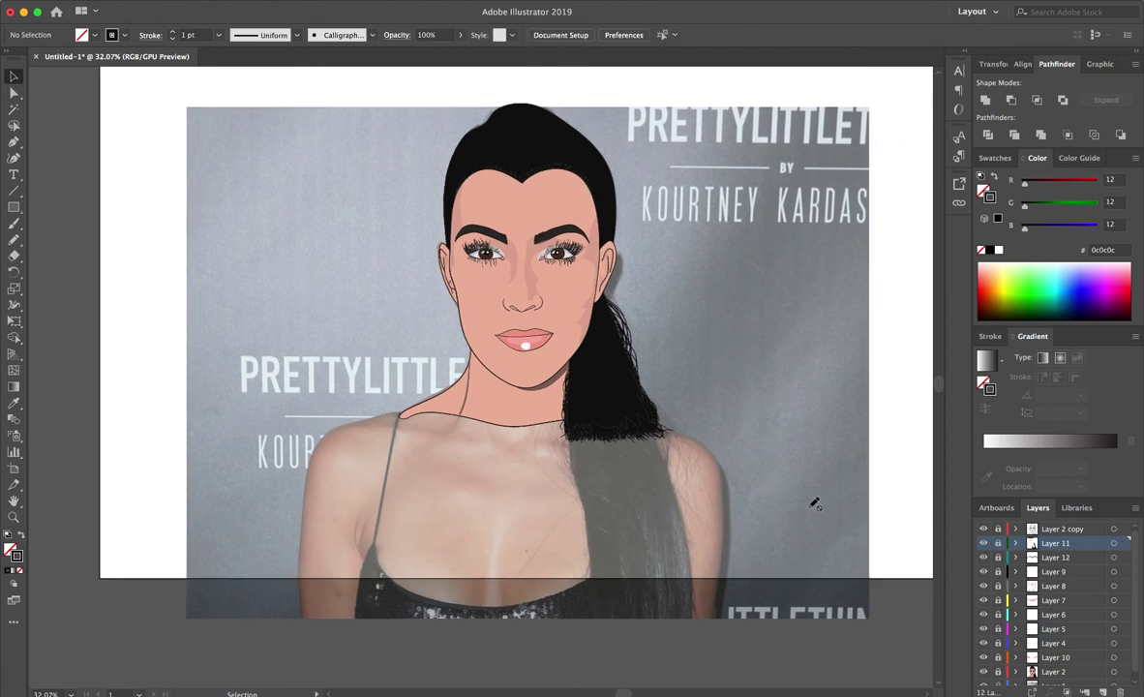
scroll(815, 504, "right", 2)
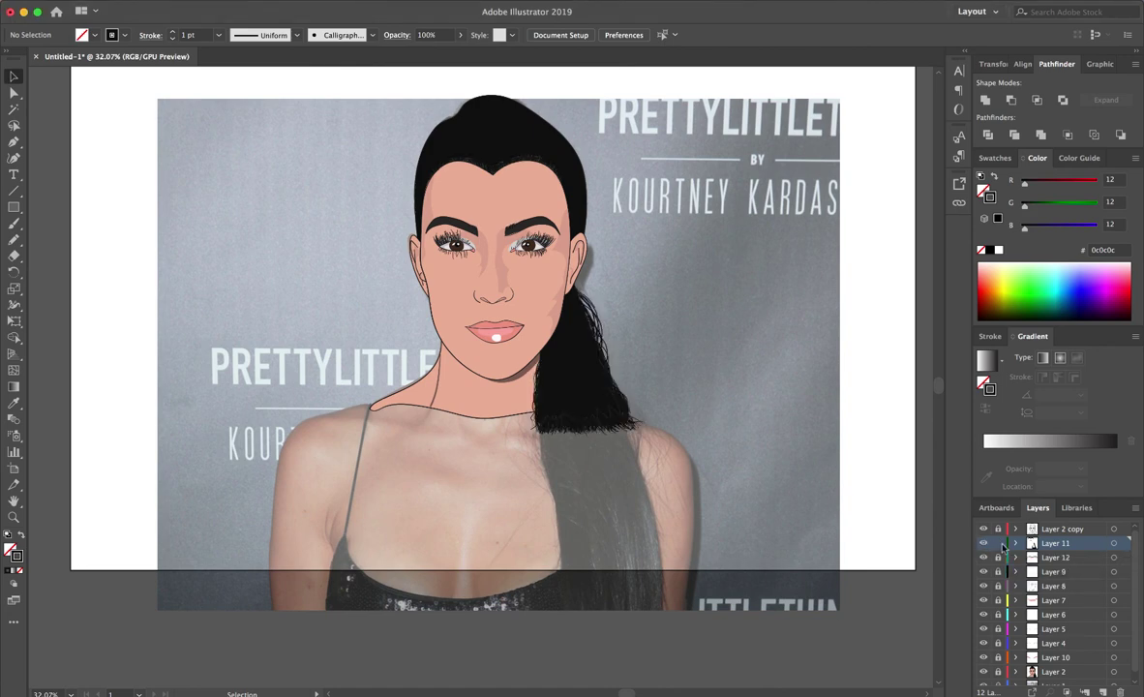
scroll(498, 349, "up", 5)
- Switch to the Paintbrush with a pink stroke and no fill, zoomed in on the lips
key("b")
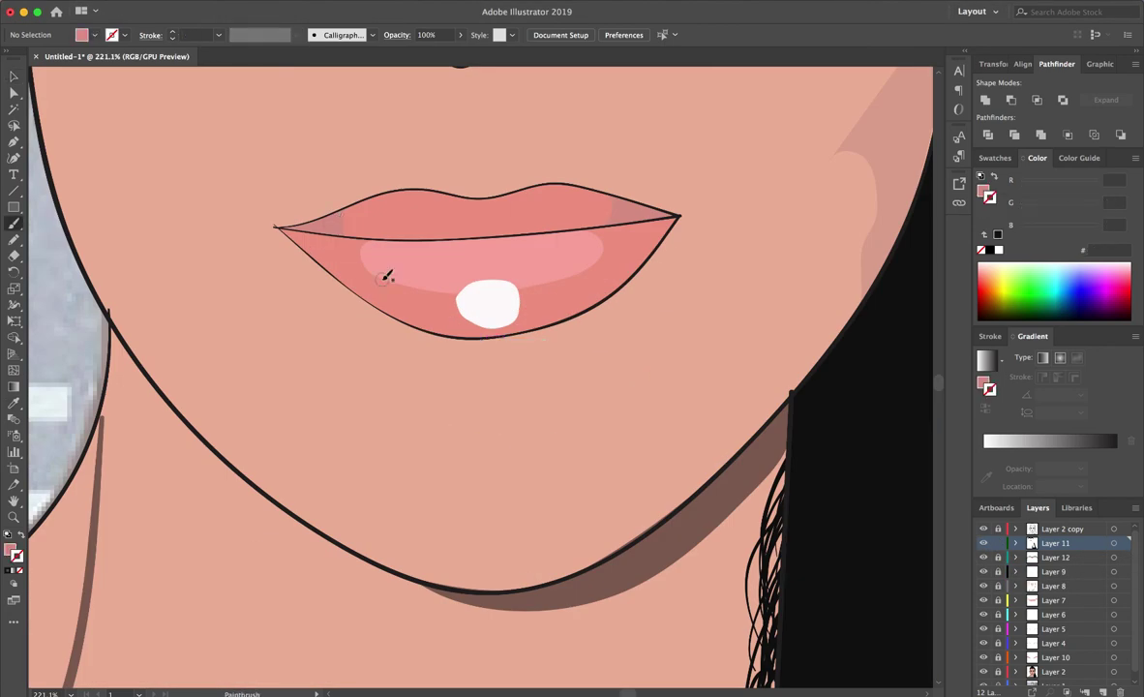
key("shift+x")
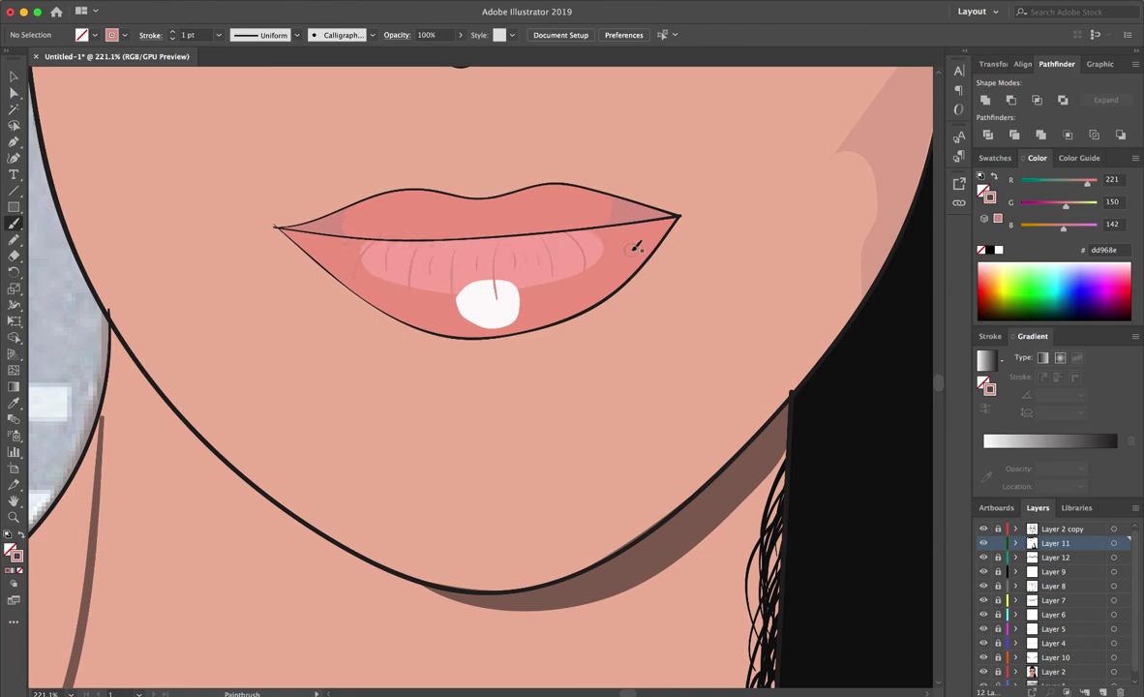
scroll(635, 248, "down", 3)
scroll(678, 310, "down", 2)
scroll(755, 387, "down", 2)
scroll(838, 493, "down", 1)
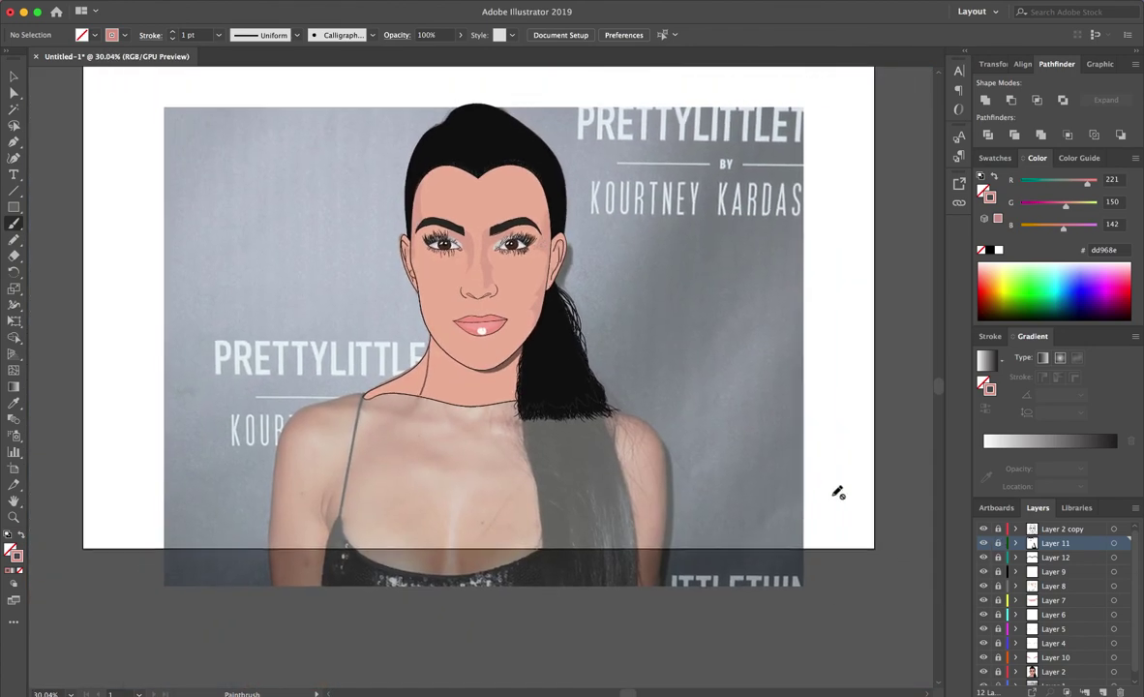
- Move the reference photo to sit beside the portrait on the right
key("v")
left_click(673, 350)
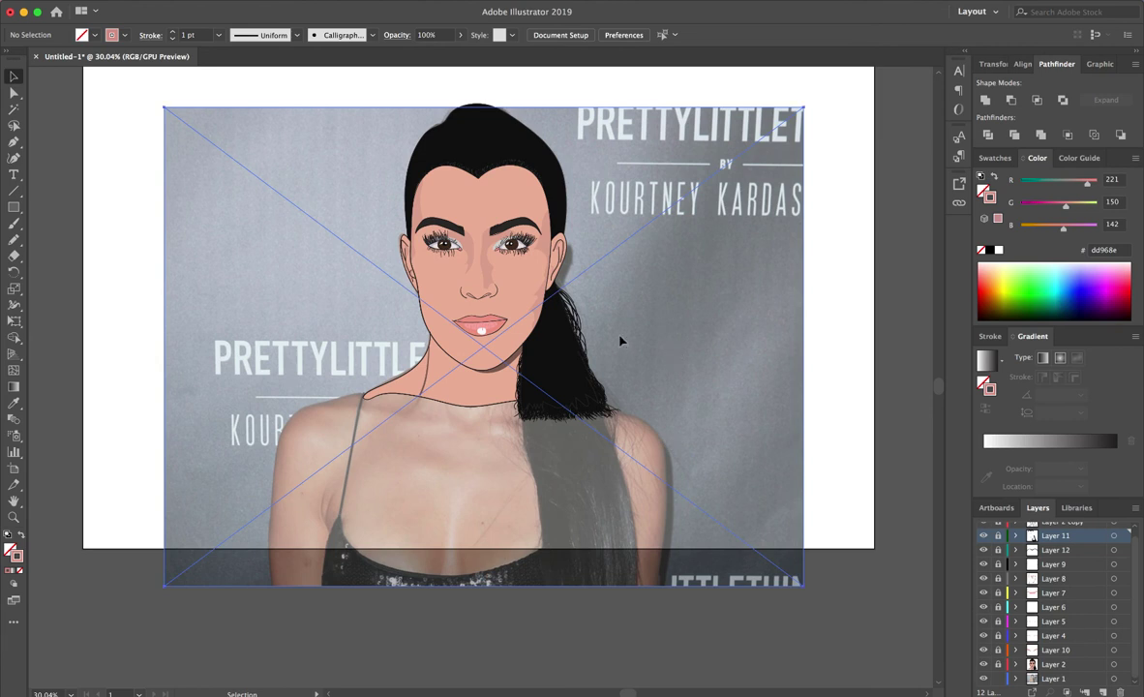
mouse_move(622, 340)
left_mouse_down()
mouse_move(955, 349)
mouse_move(654, 342)
left_mouse_up()
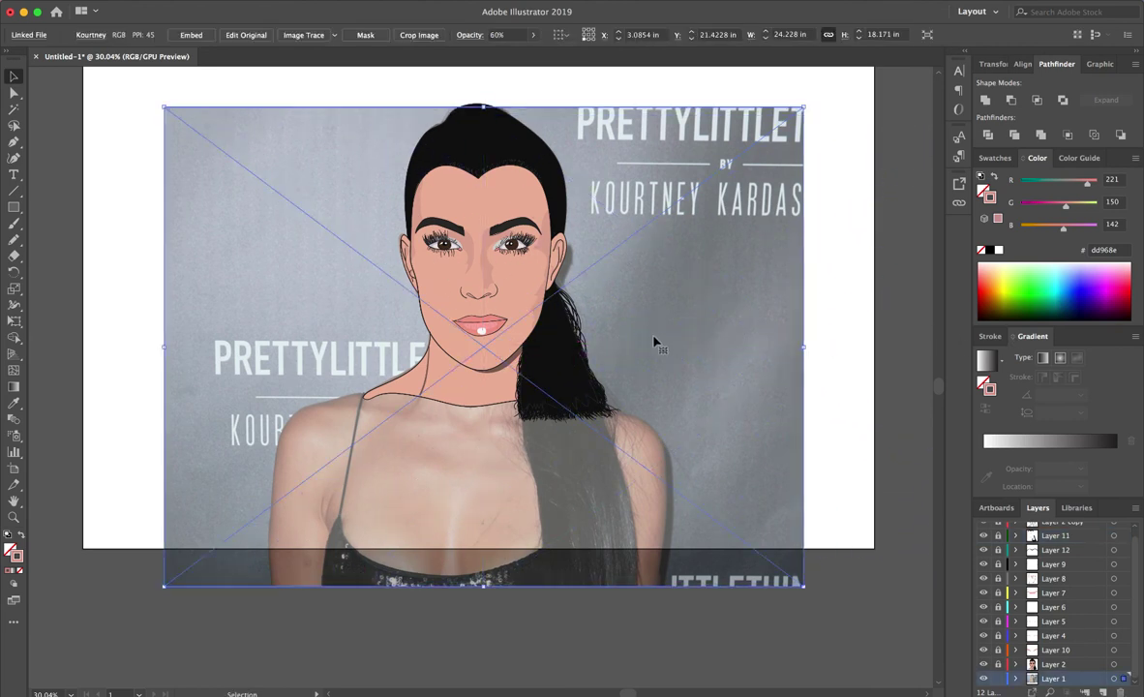
scroll(654, 340, "right", 3)
scroll(653, 340, "right", 3)
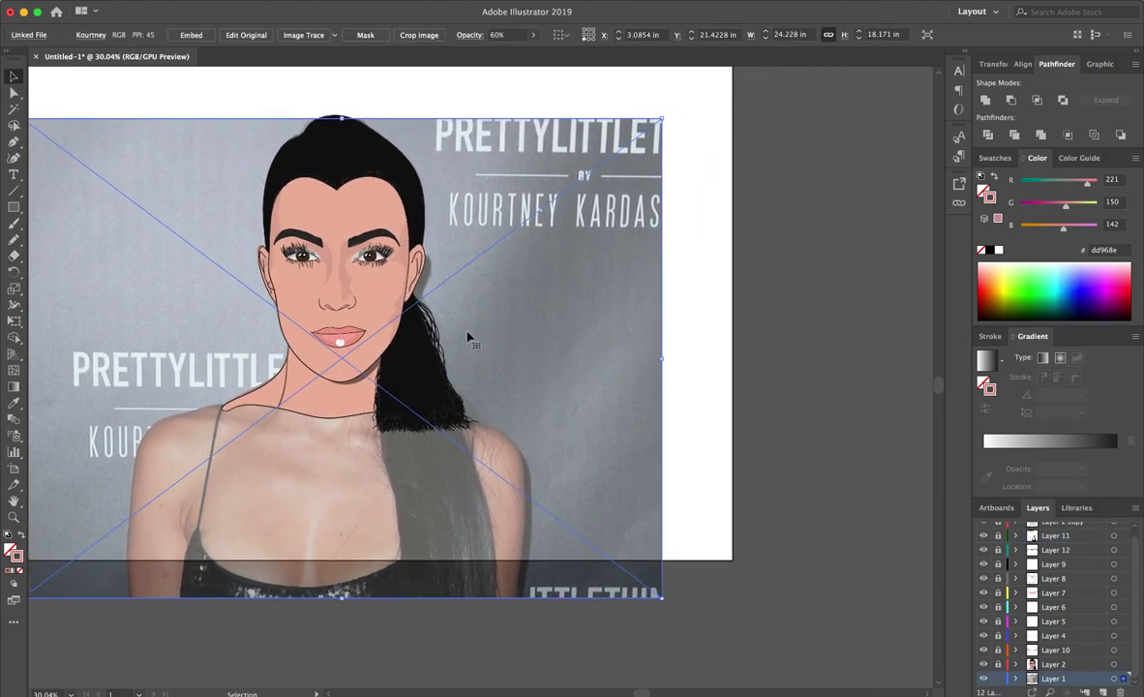
left_click_drag(537, 335, 927, 346)
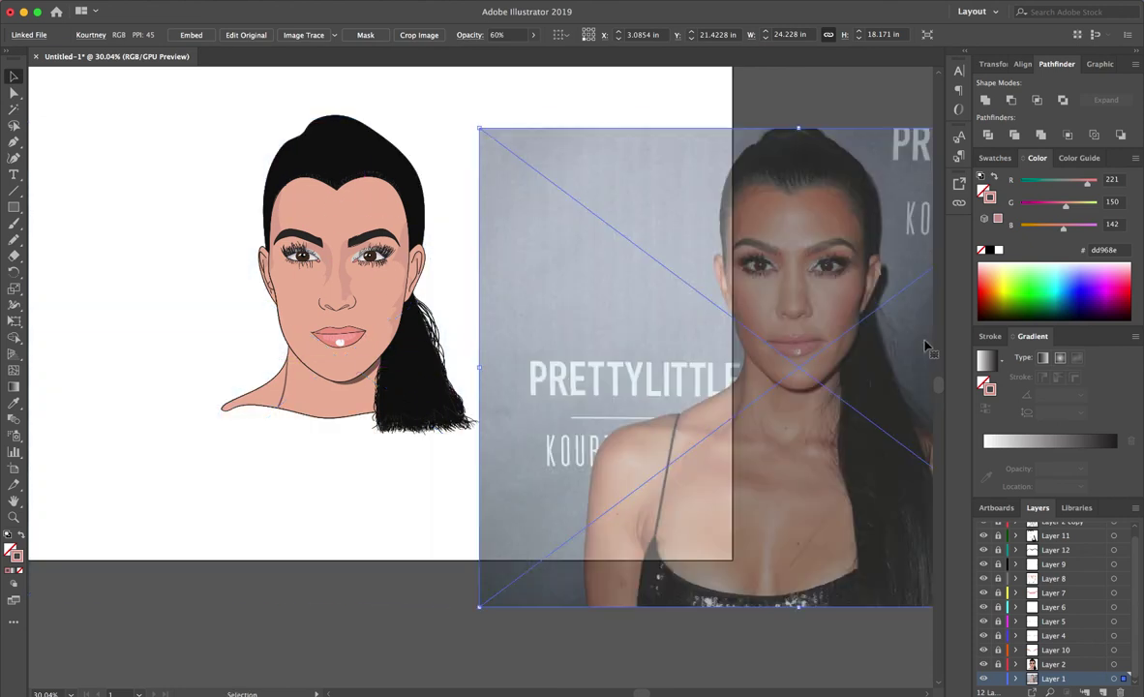
- Set the photo's opacity to 100% and deselect it
left_click(497, 34)
type("100")
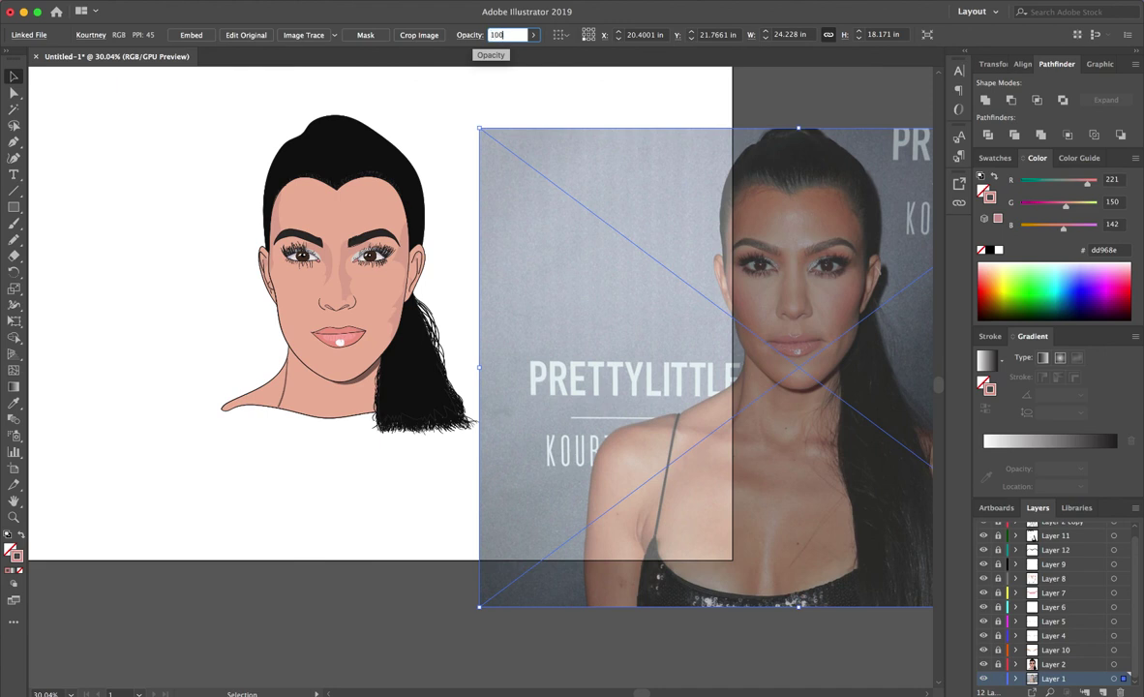
key("Return")
left_click(436, 491)
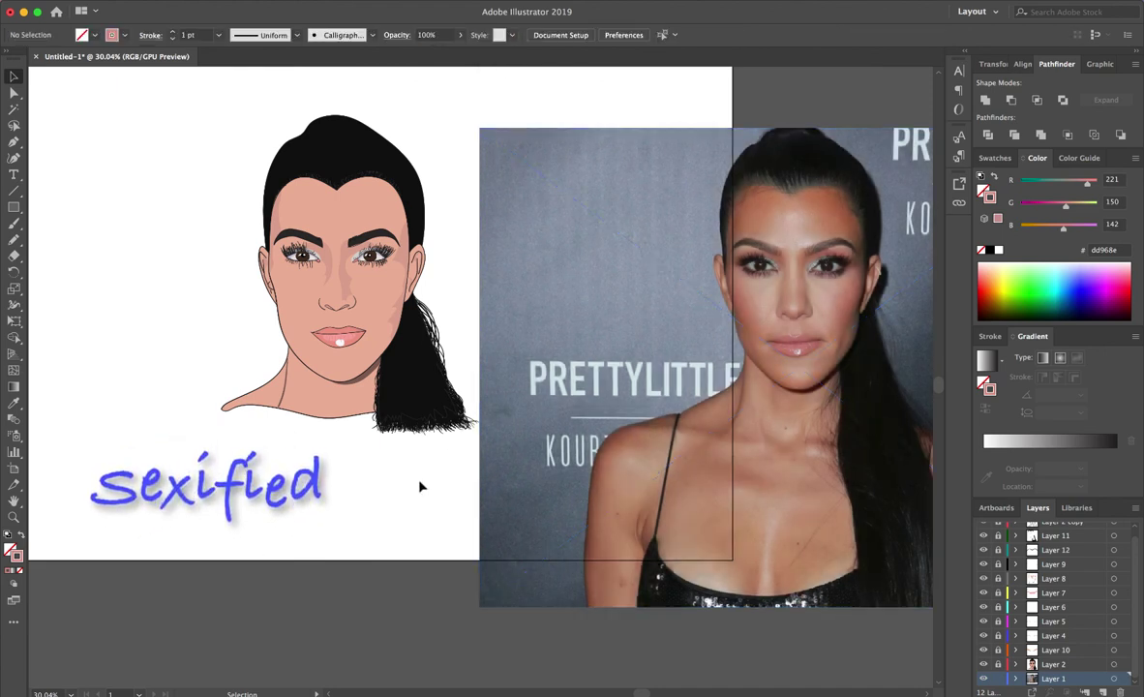
scroll(420, 487, "down", 2)
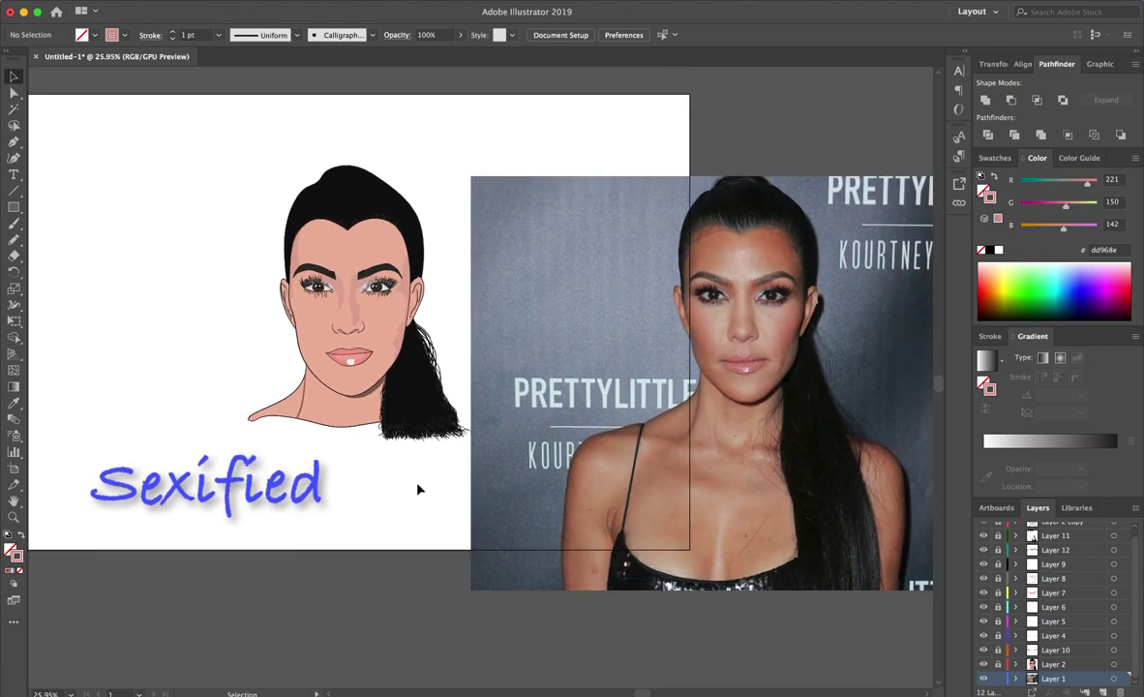